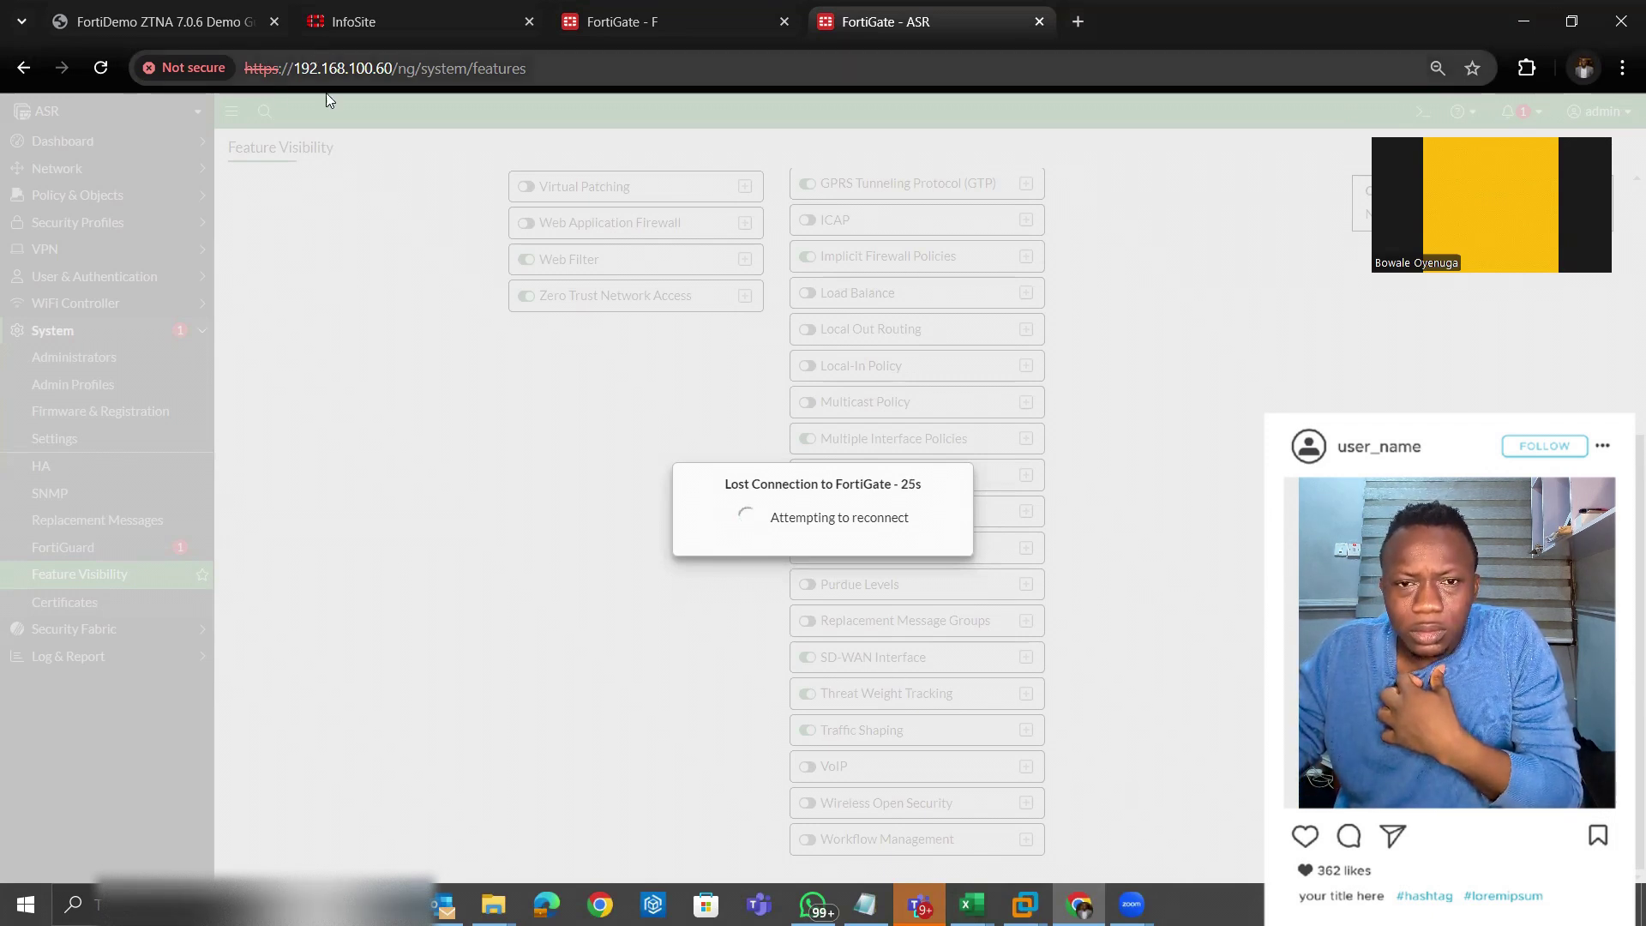
Reload the FortiGate management page and proceed past the browser's certificate warning to 192.168.100.60.
left_click(103, 72)
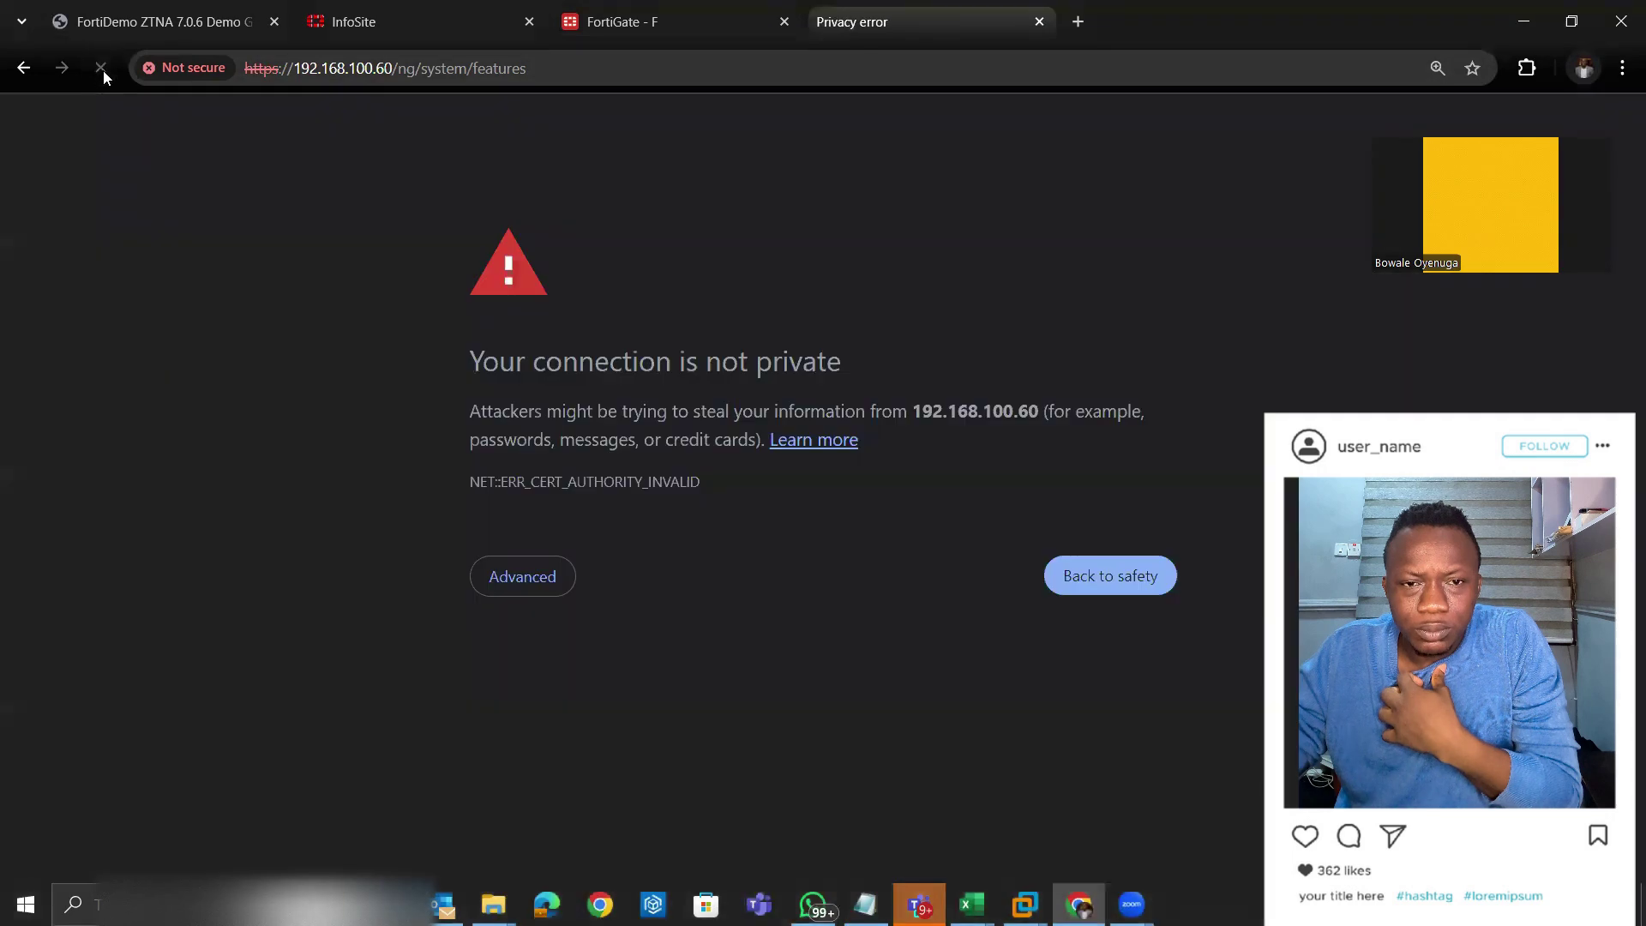
left_click(540, 589)
left_click(658, 759)
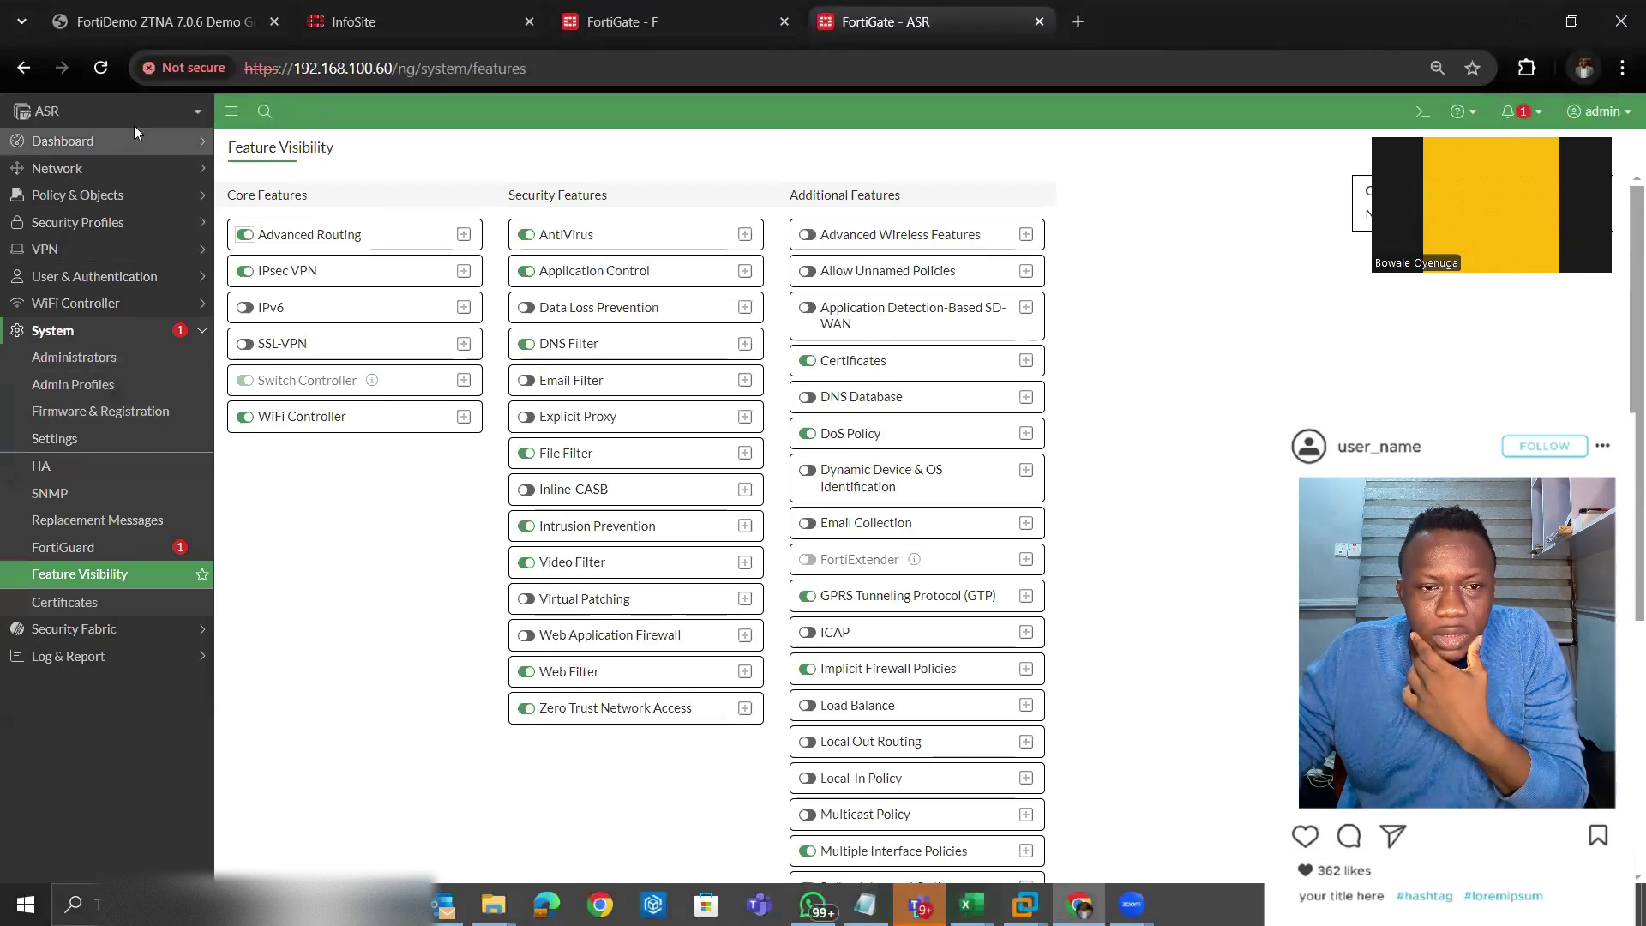
Open the Status dashboard of the ASR firewall.
left_click(129, 116)
left_click(96, 276)
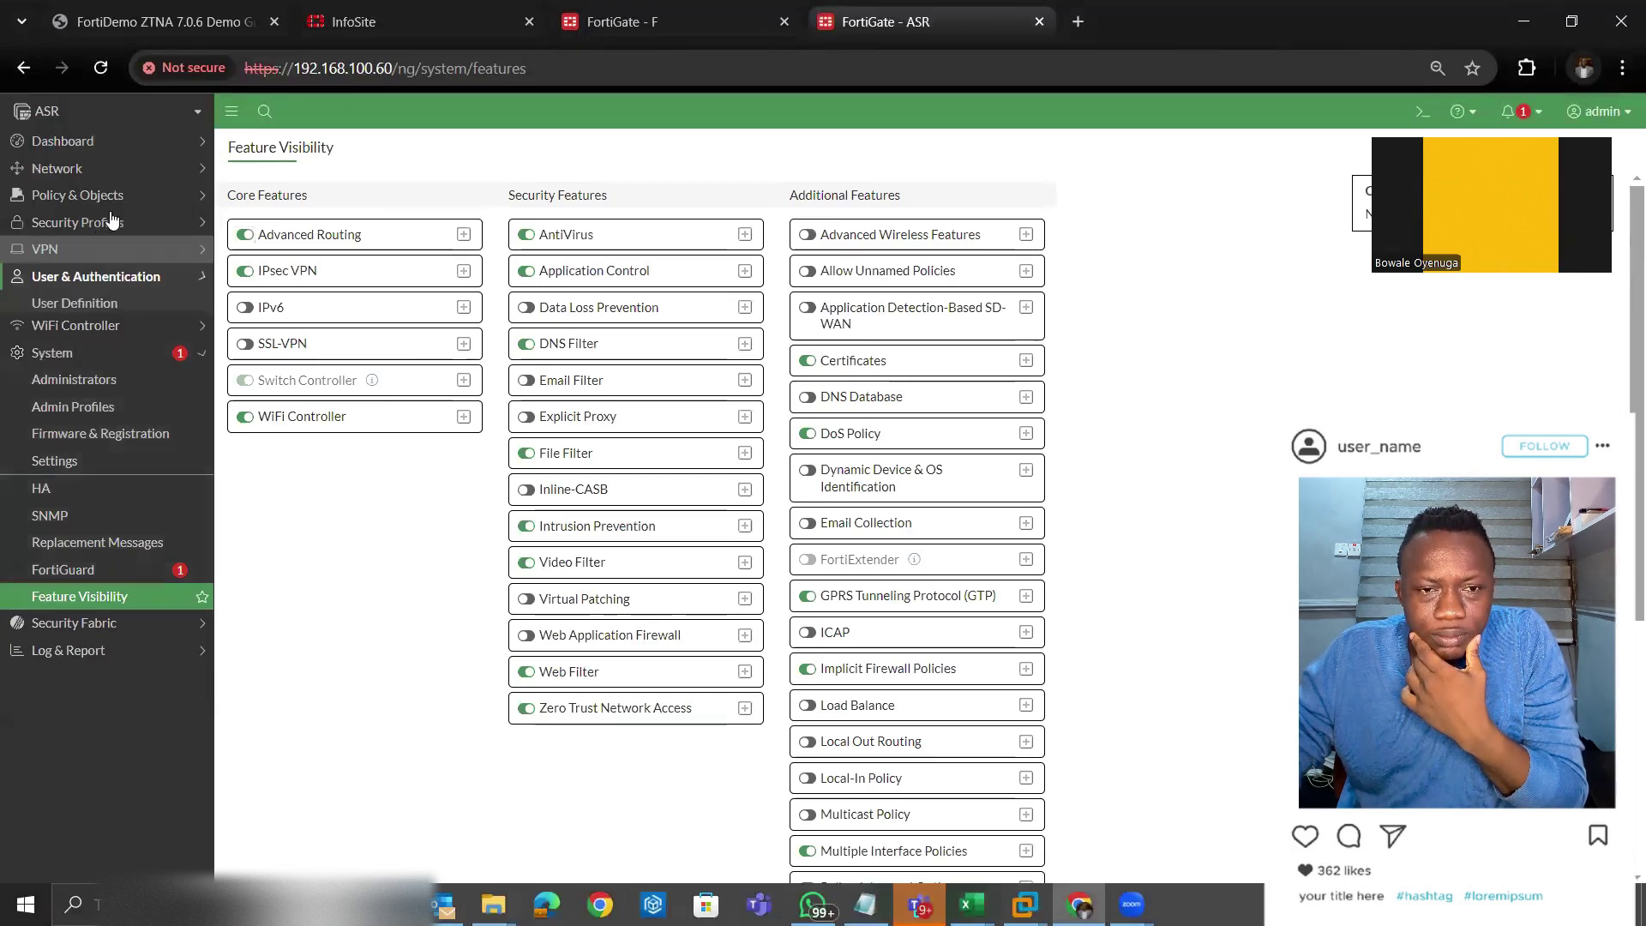
left_click(125, 159)
left_click(121, 168)
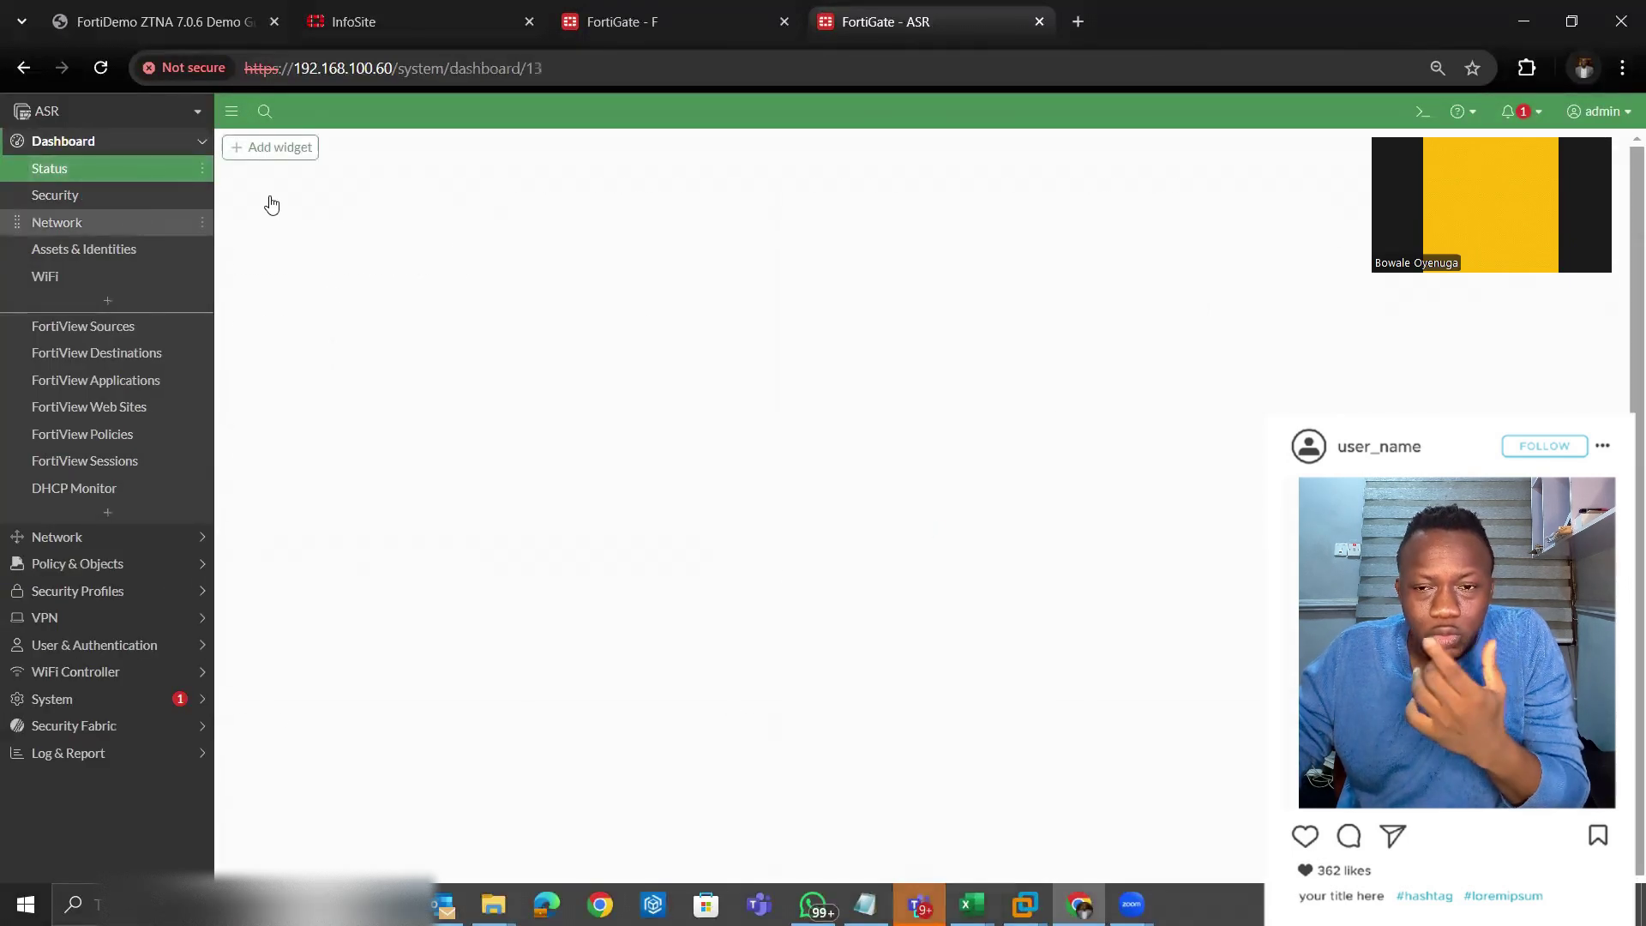
left_click(95, 141)
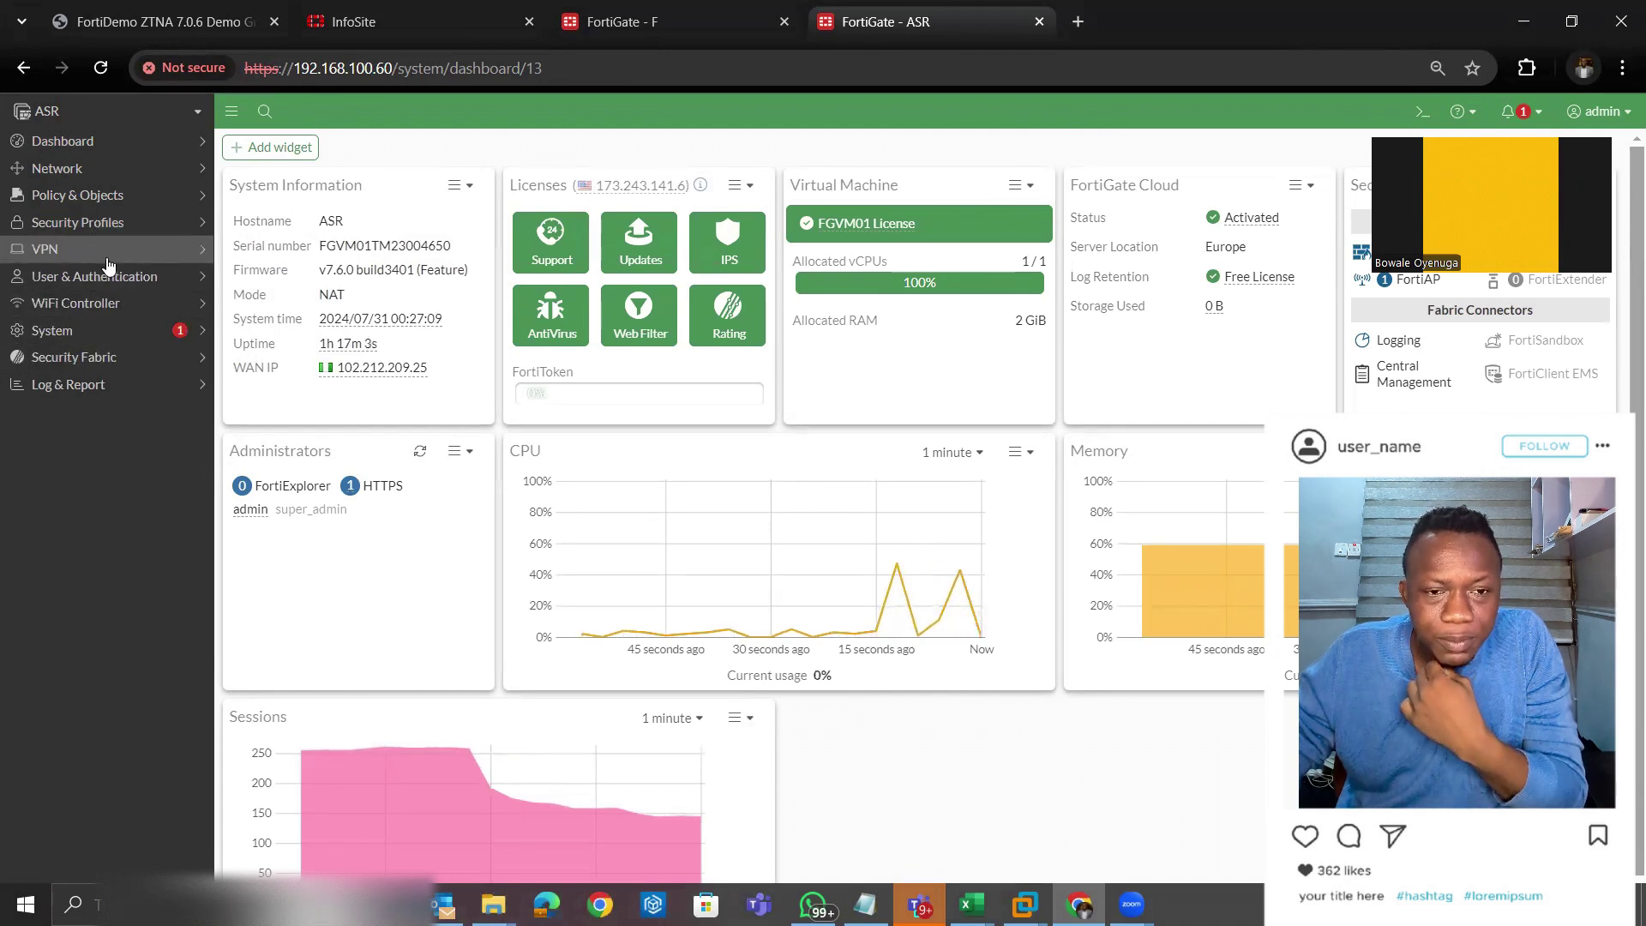
Open the Feature Visibility settings and read the description of Dynamic Device & OS Identification.
left_click(100, 340)
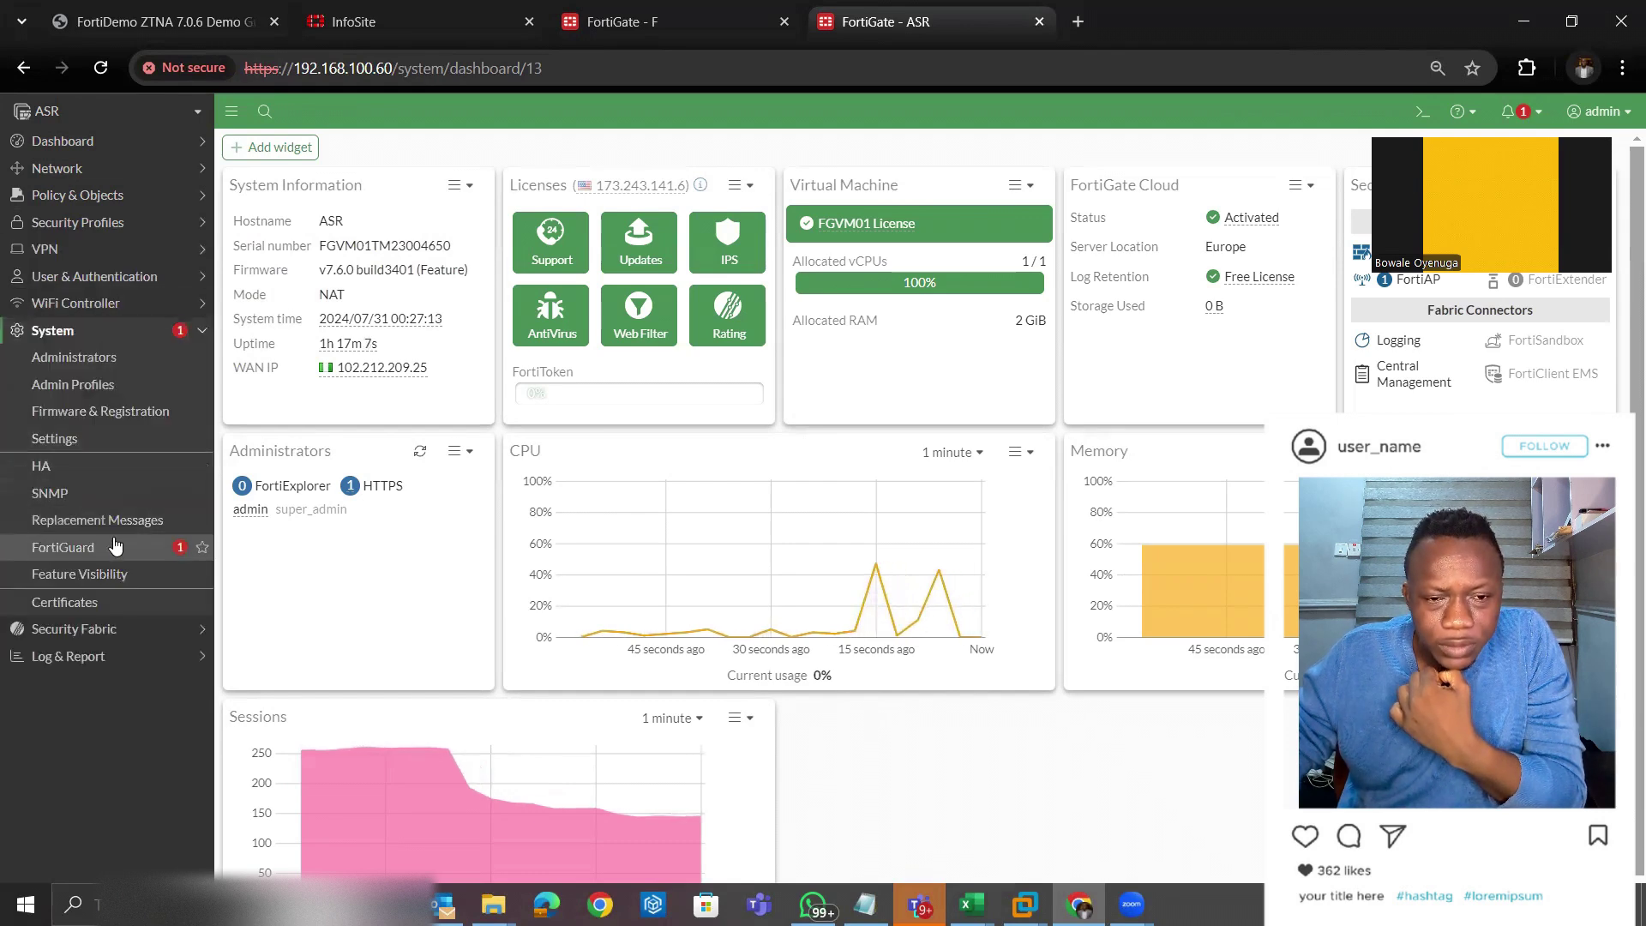
left_click(101, 574)
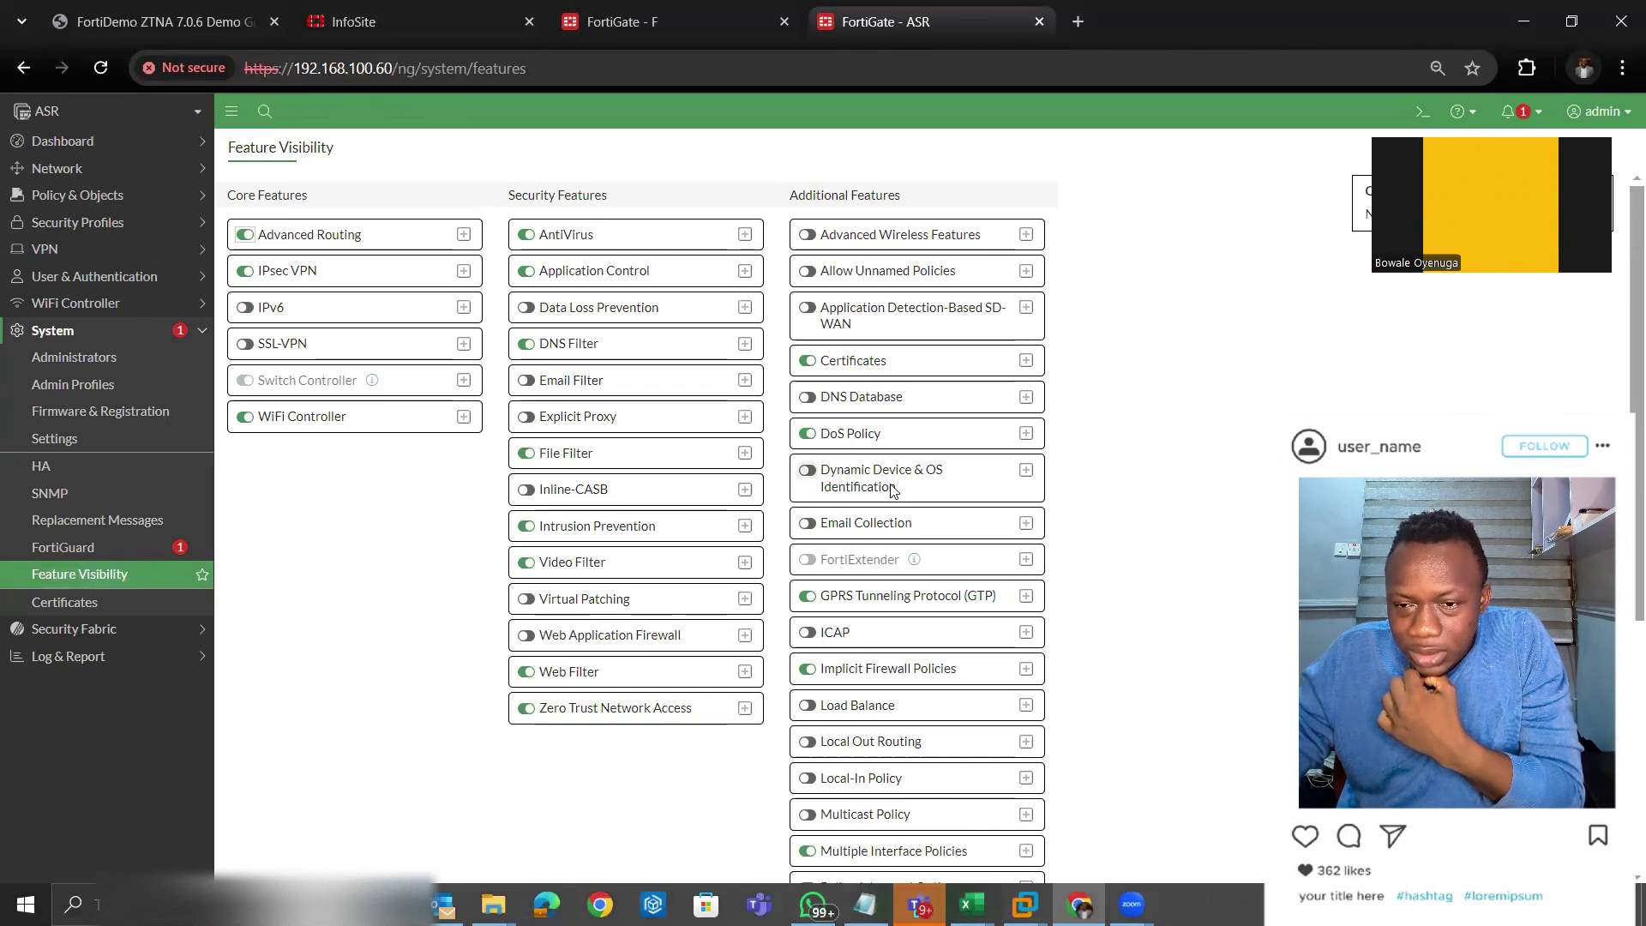
left_click(1026, 469)
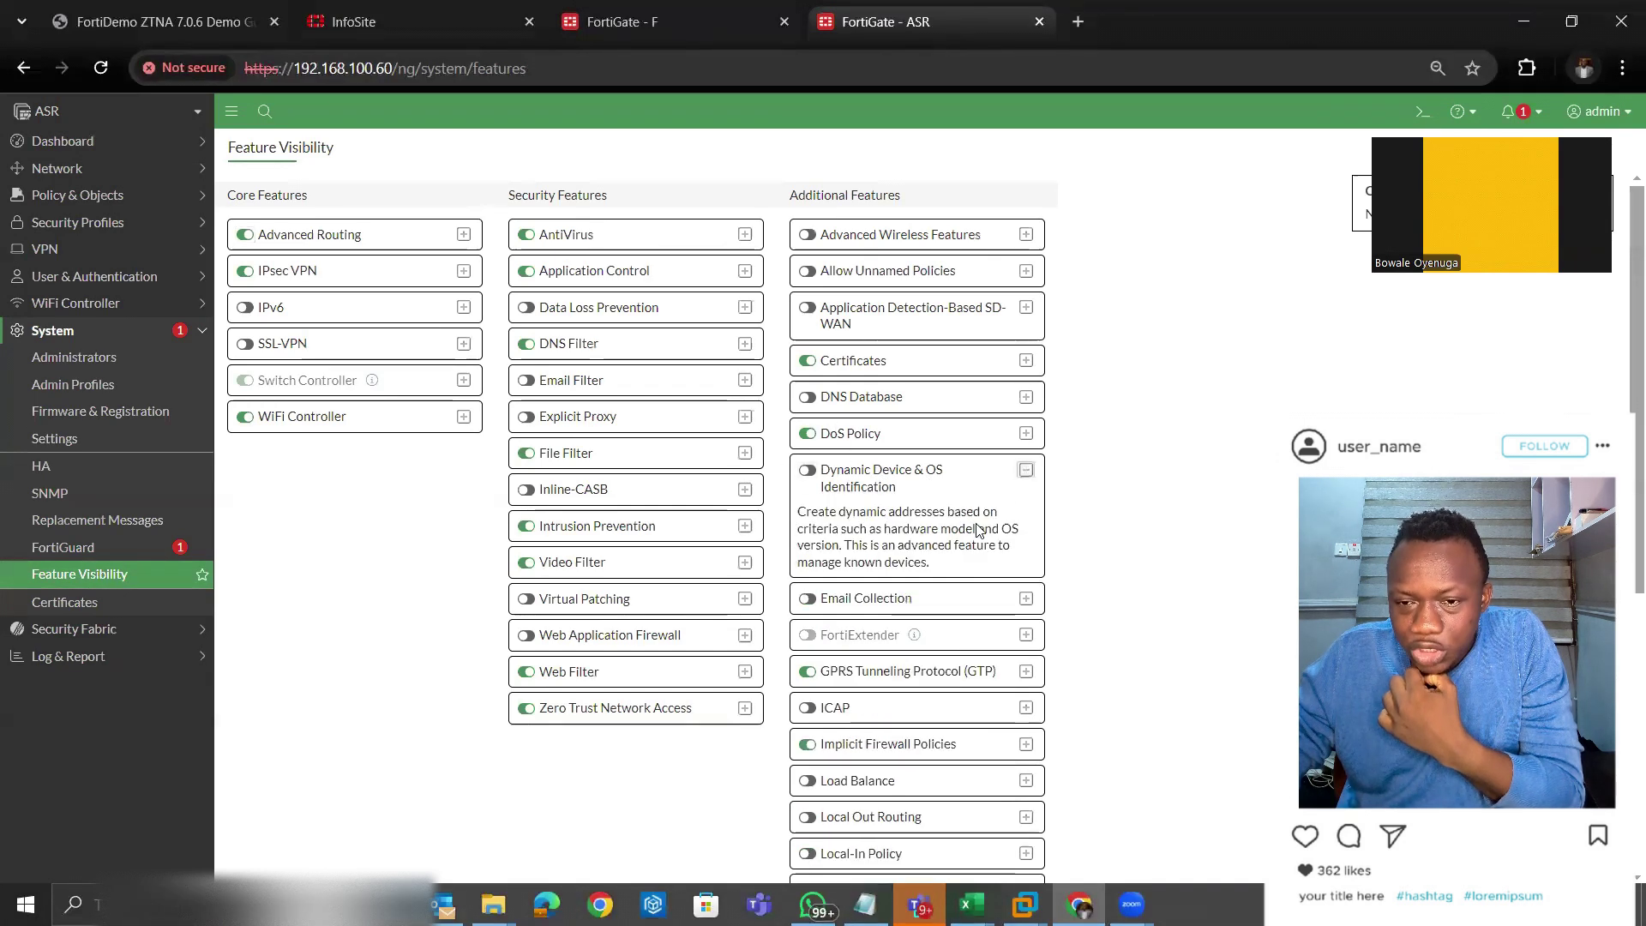
left_click_drag(797, 512, 855, 543)
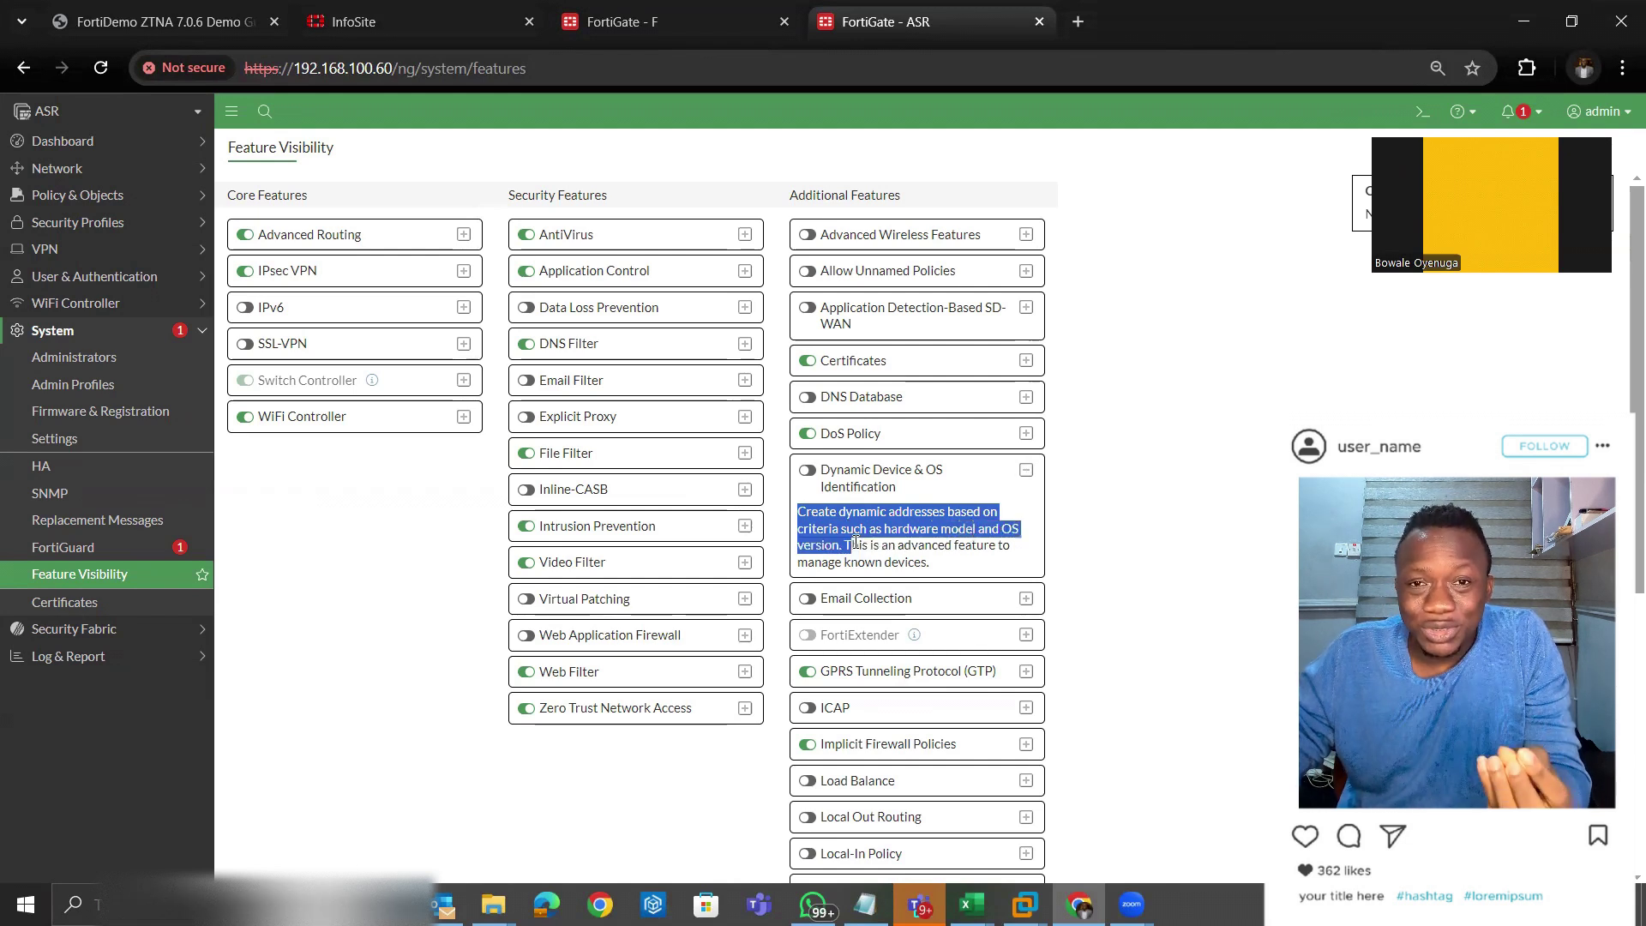
left_click_drag(855, 543, 950, 573)
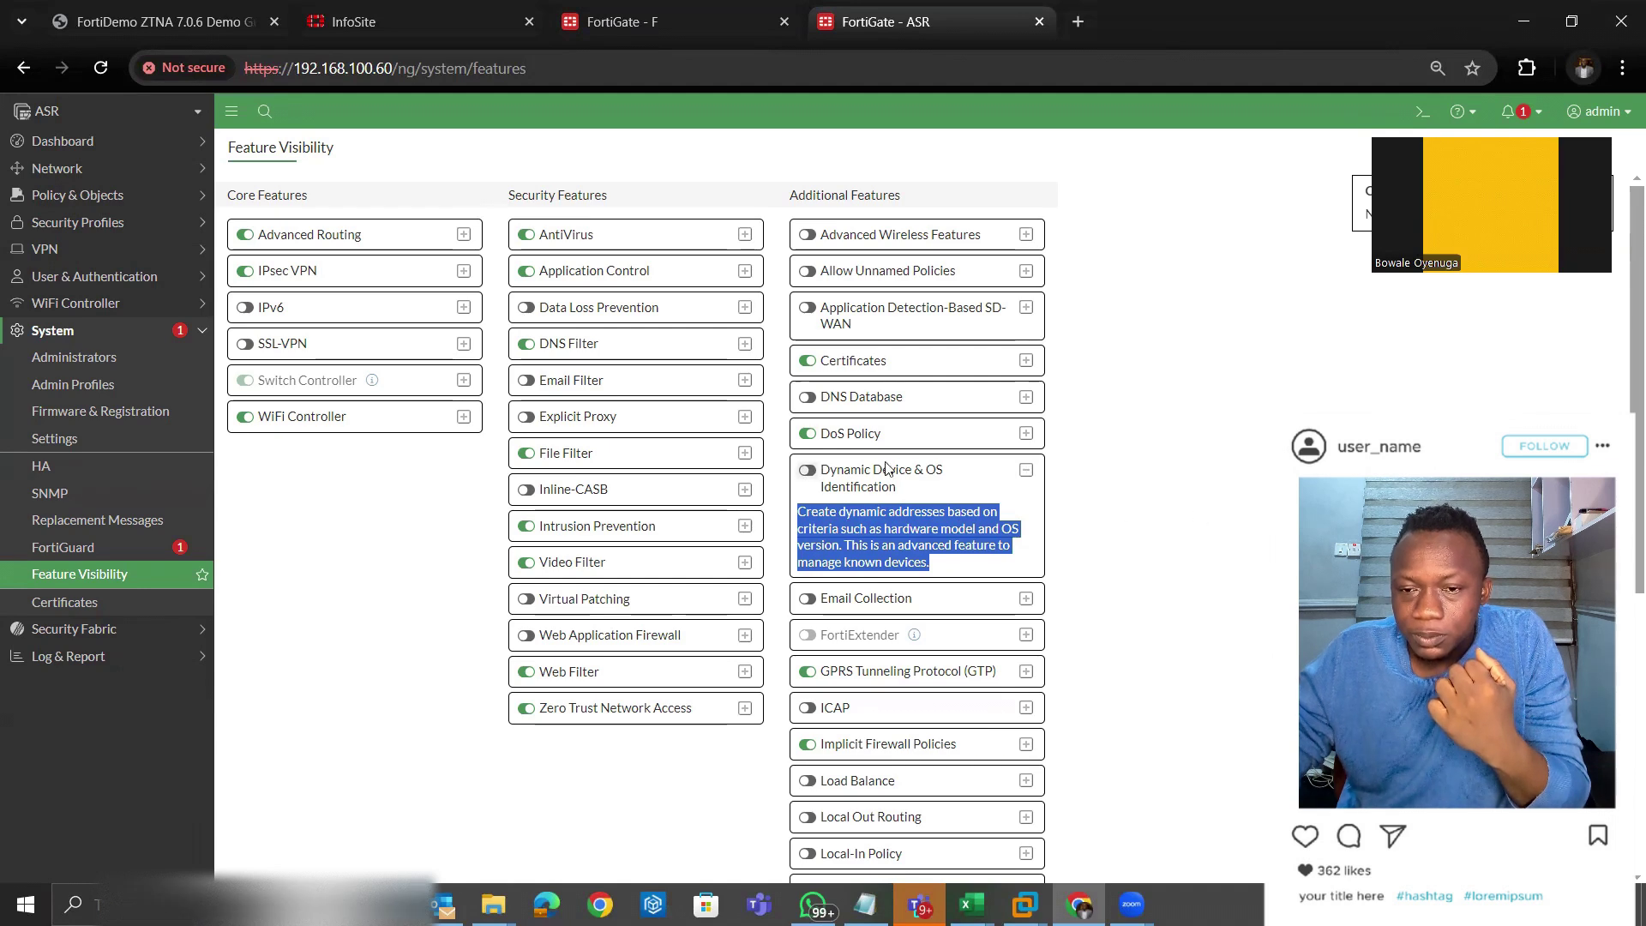
Enable Dynamic Device & OS Identification among the additional features and apply the change.
left_click(813, 472)
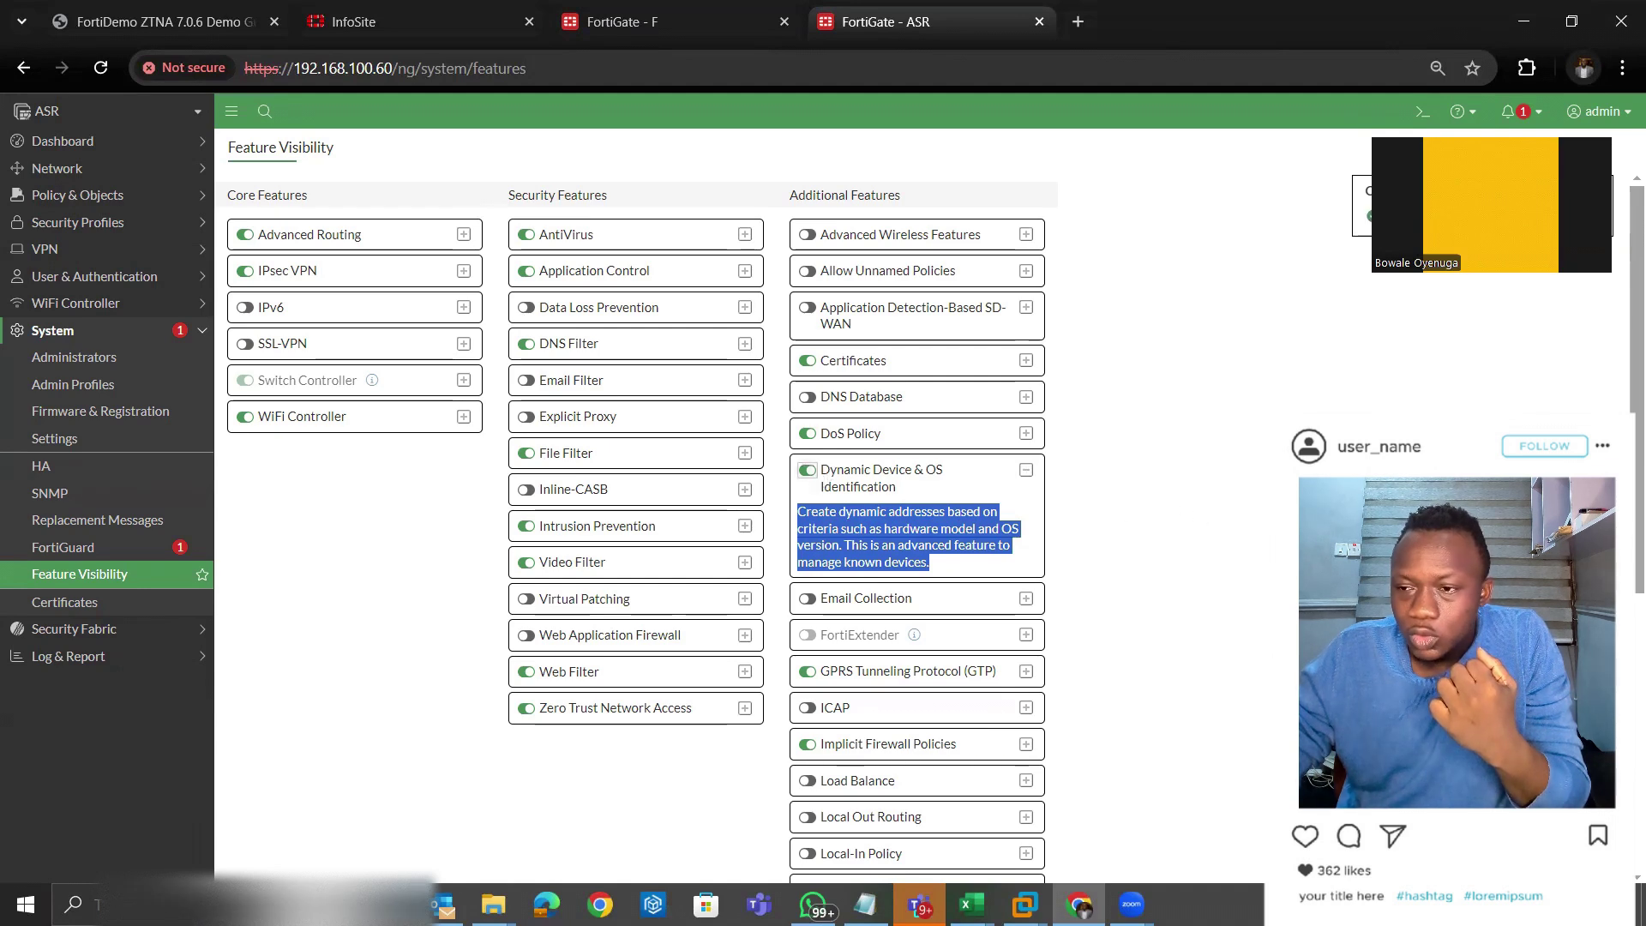
scroll(812, 472, "down", 5)
scroll(257, 797, "up", 1)
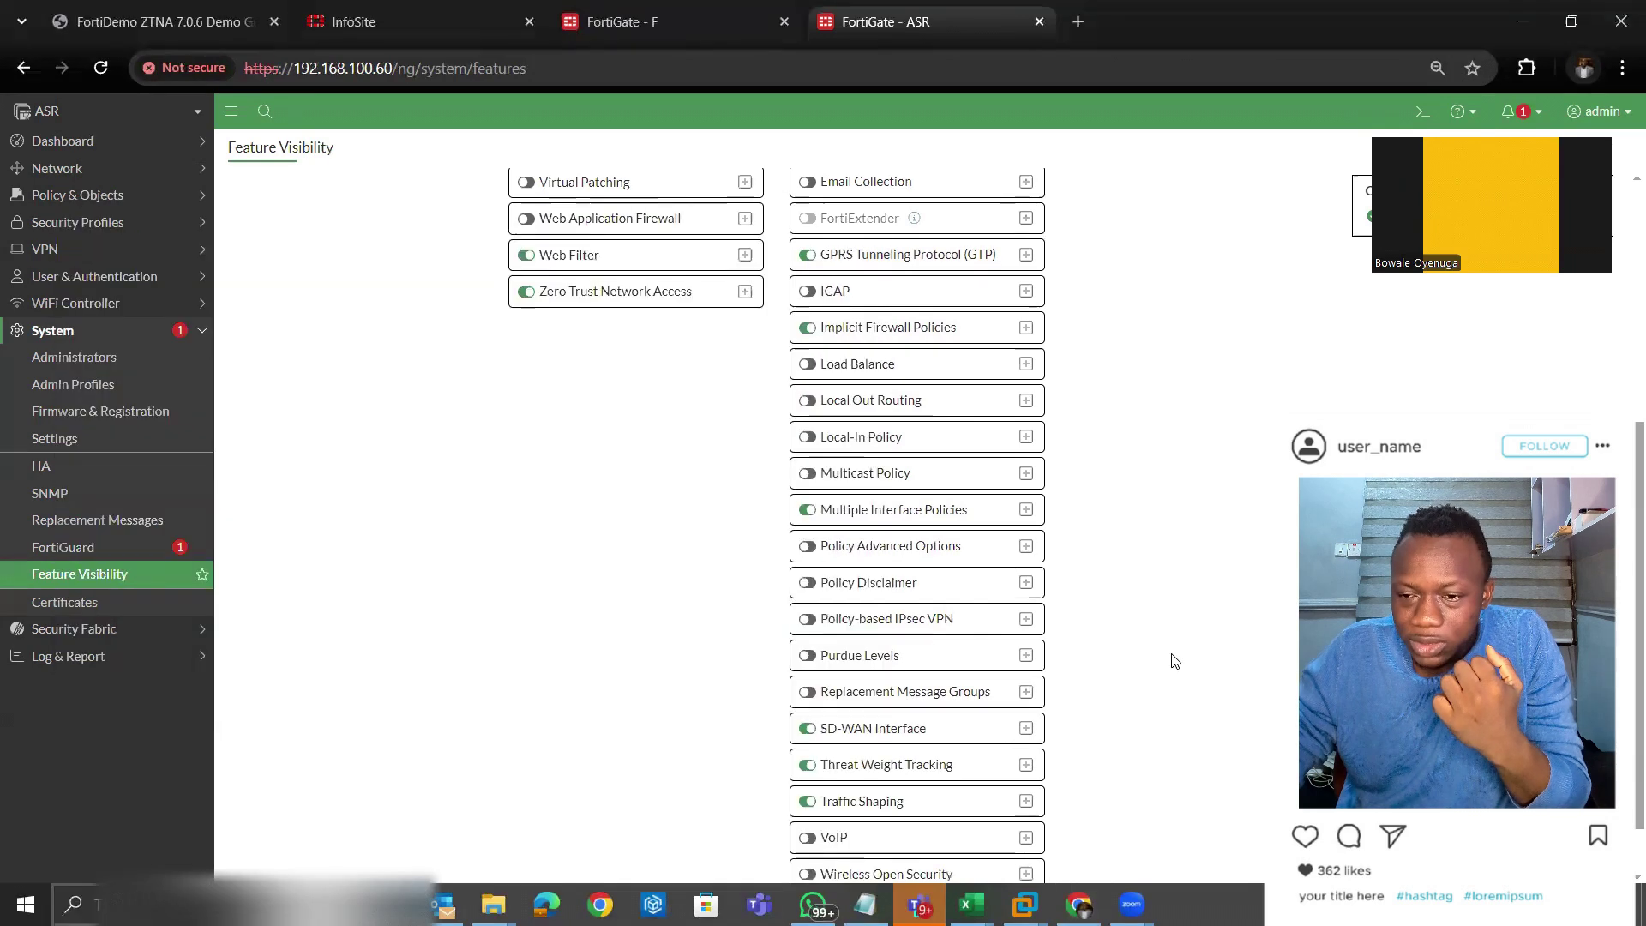
scroll(1172, 661, "up", 1)
scroll(686, 807, "down", 1)
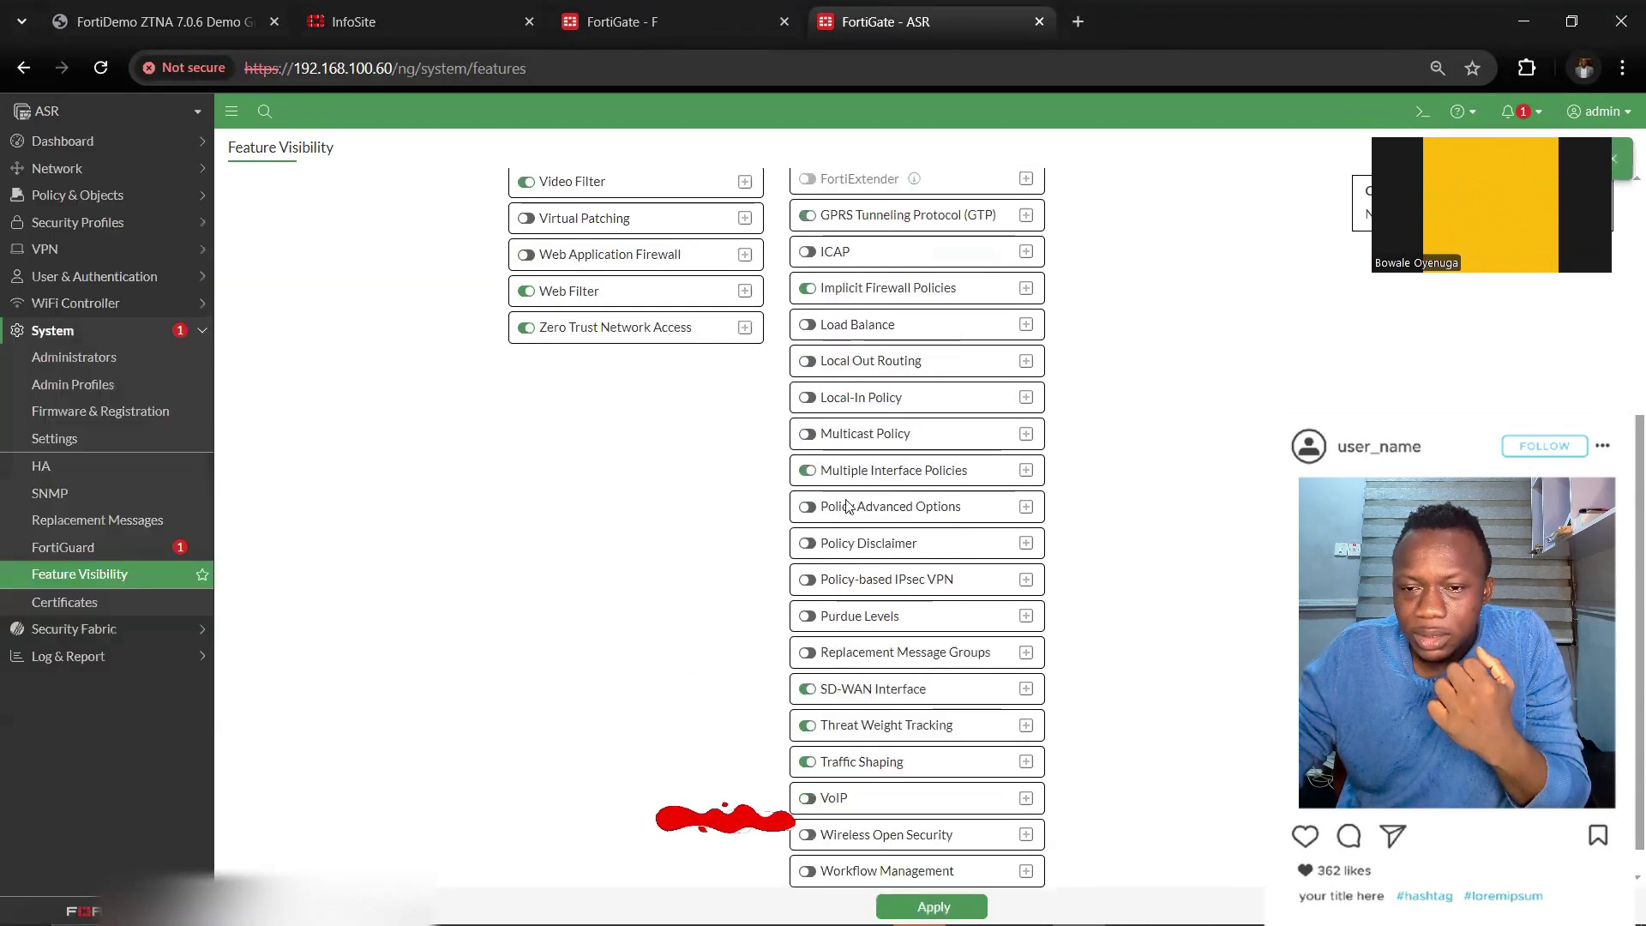
scroll(849, 525, "up", 2)
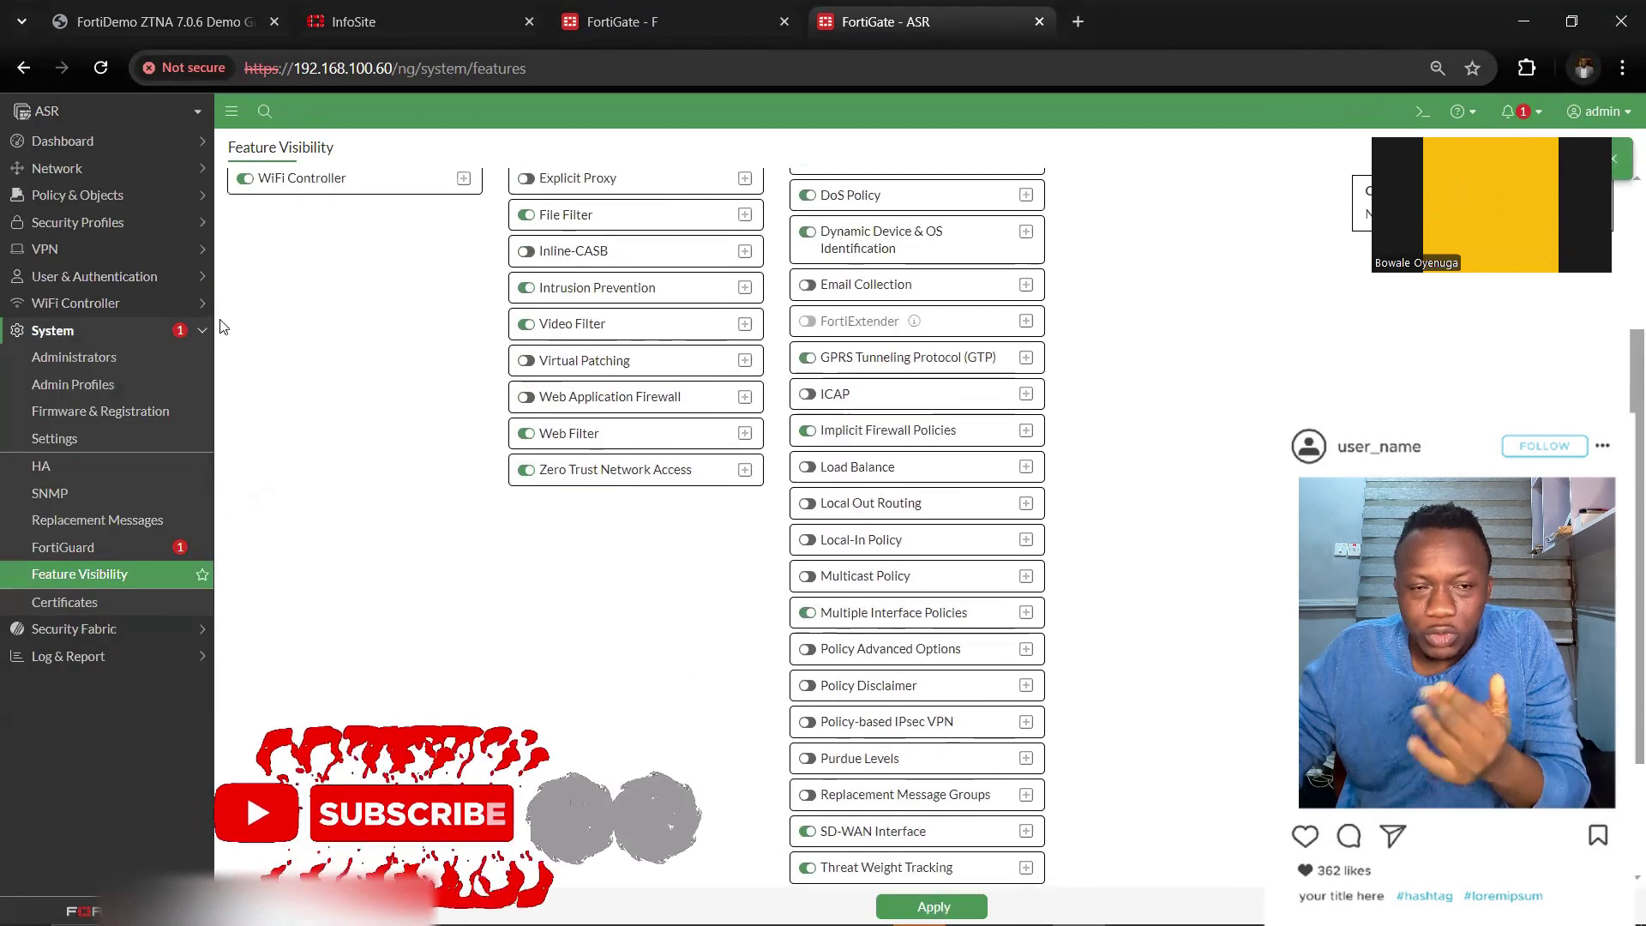
Open the Global WiFi SSID interface for editing from the network interfaces list.
left_click(99, 170)
left_click(81, 197)
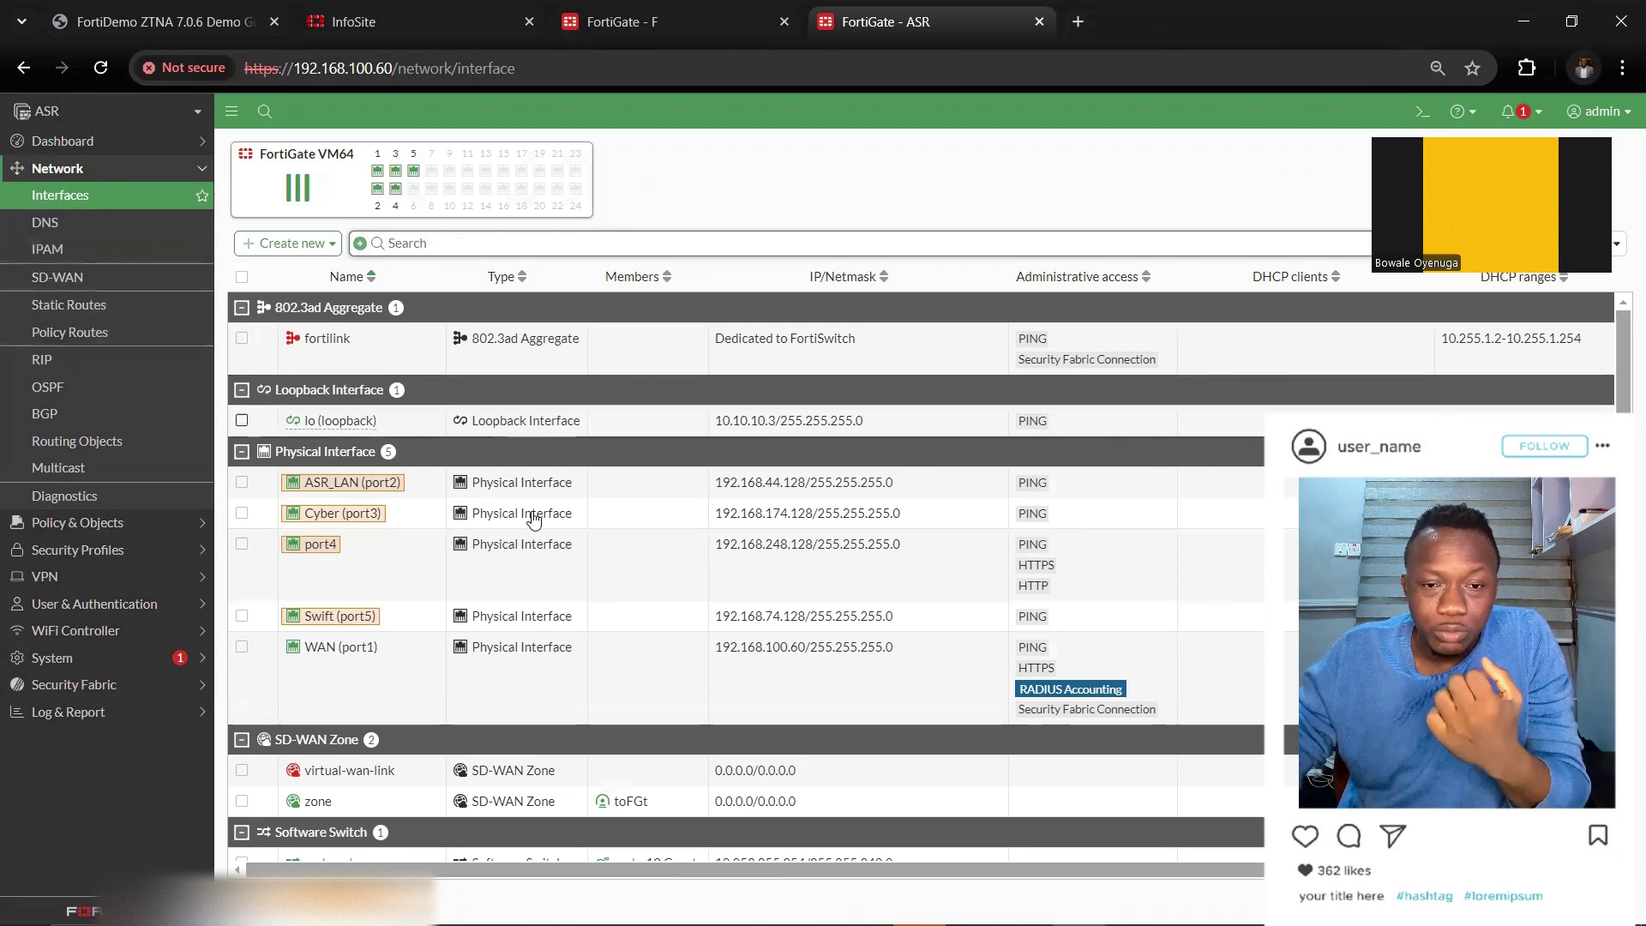
left_click(108, 168)
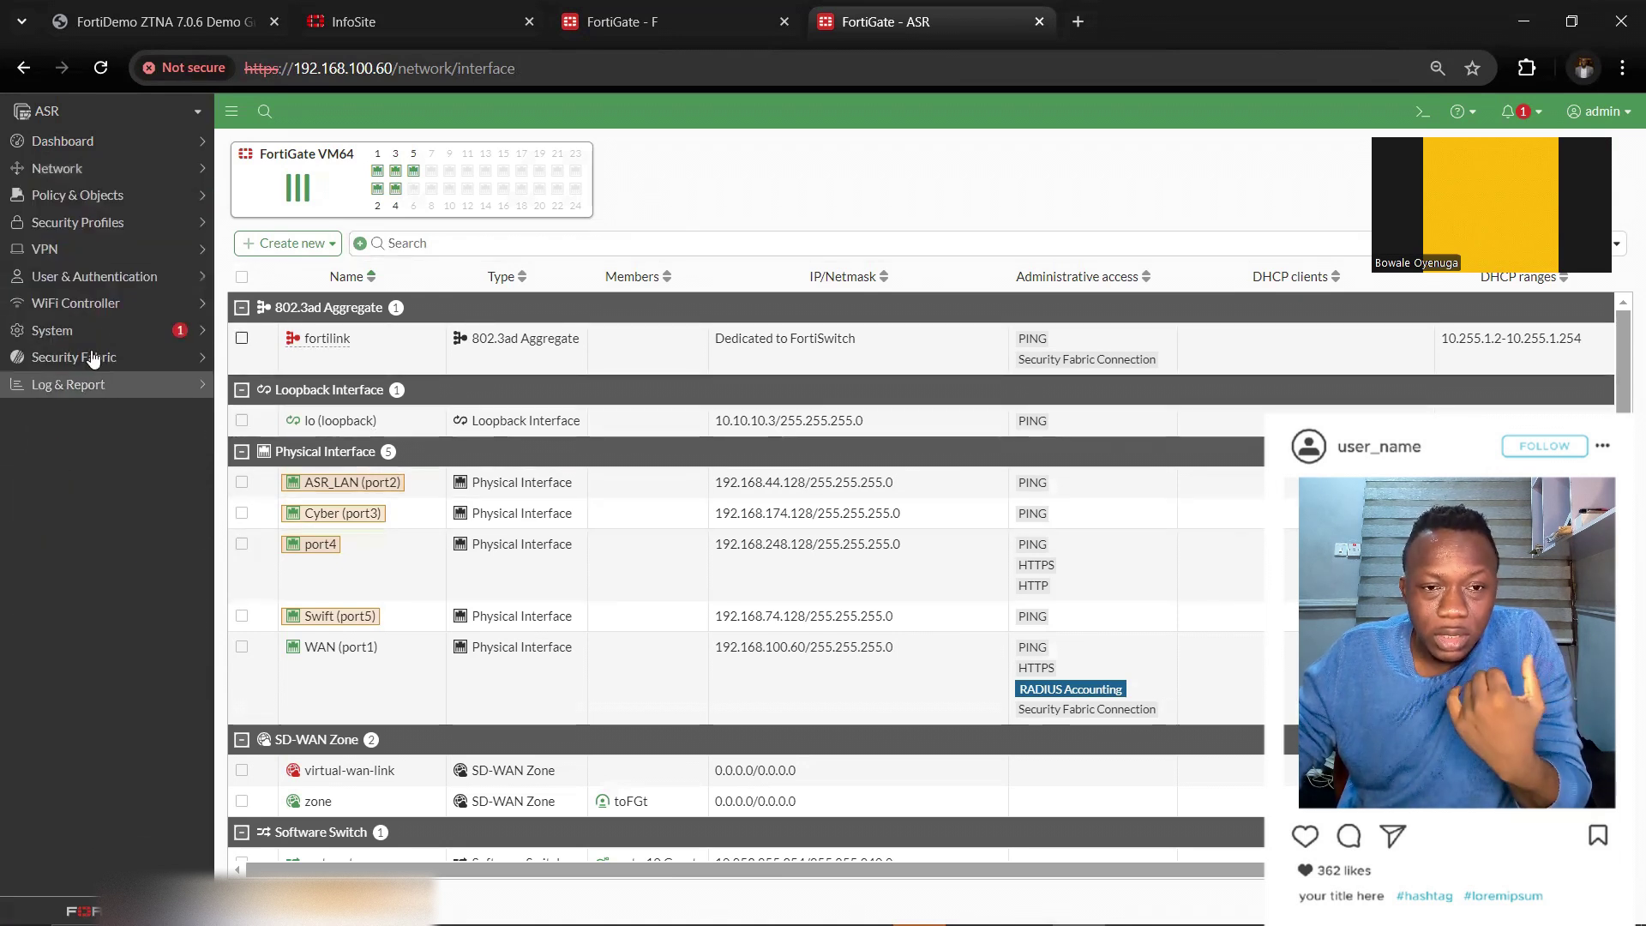
left_click(138, 331)
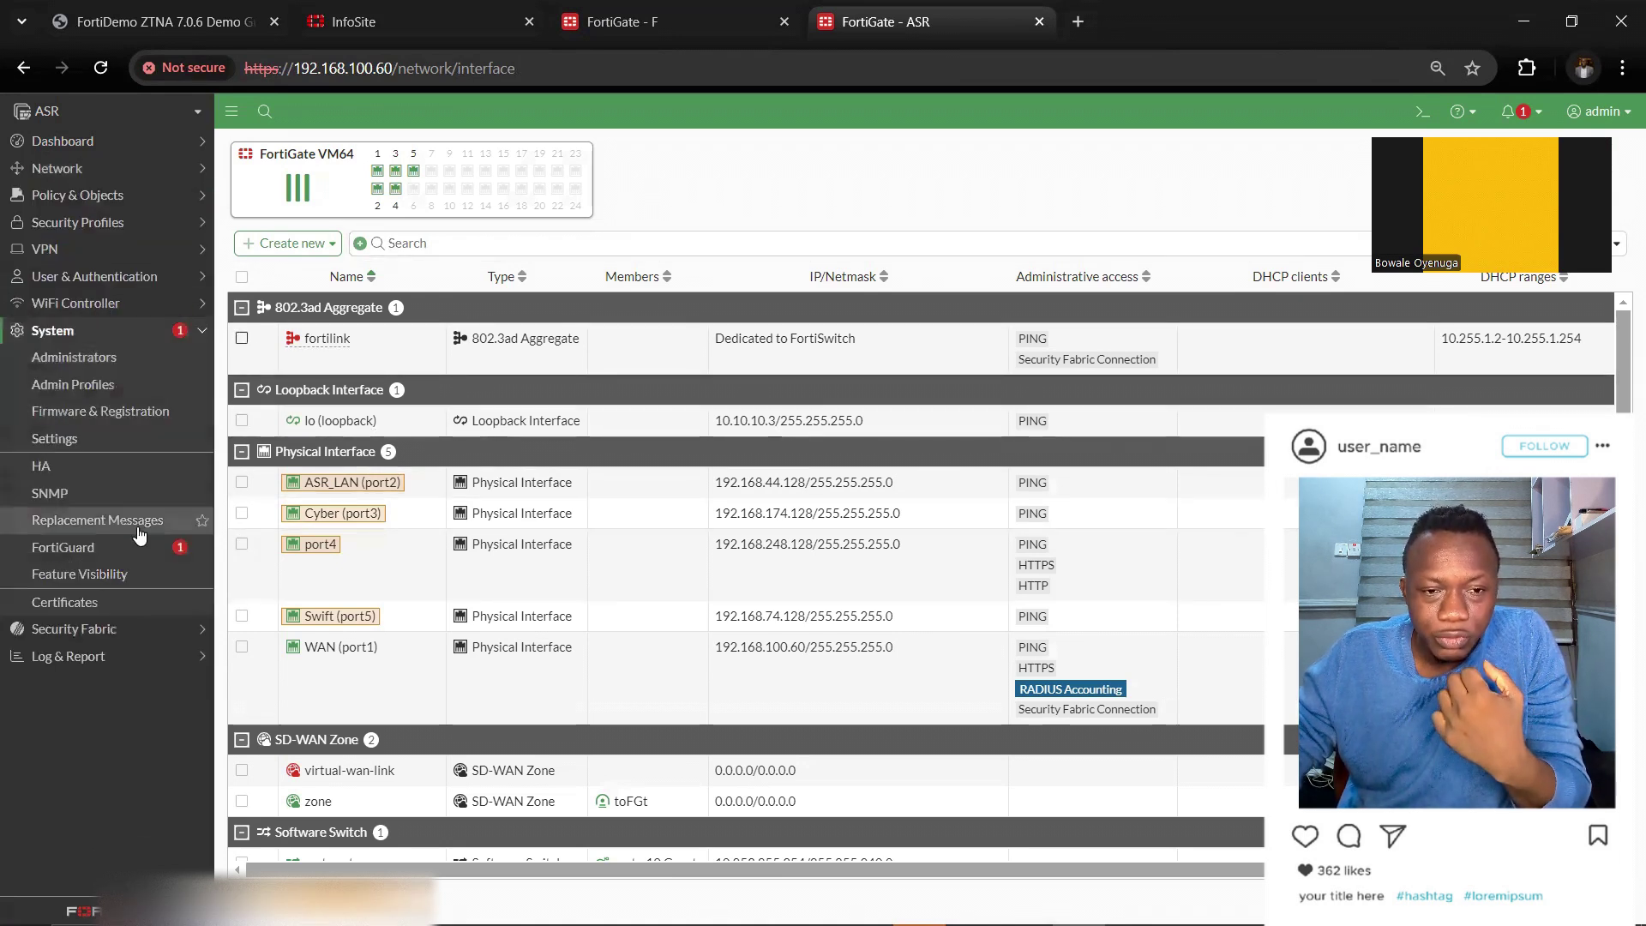
left_click(110, 169)
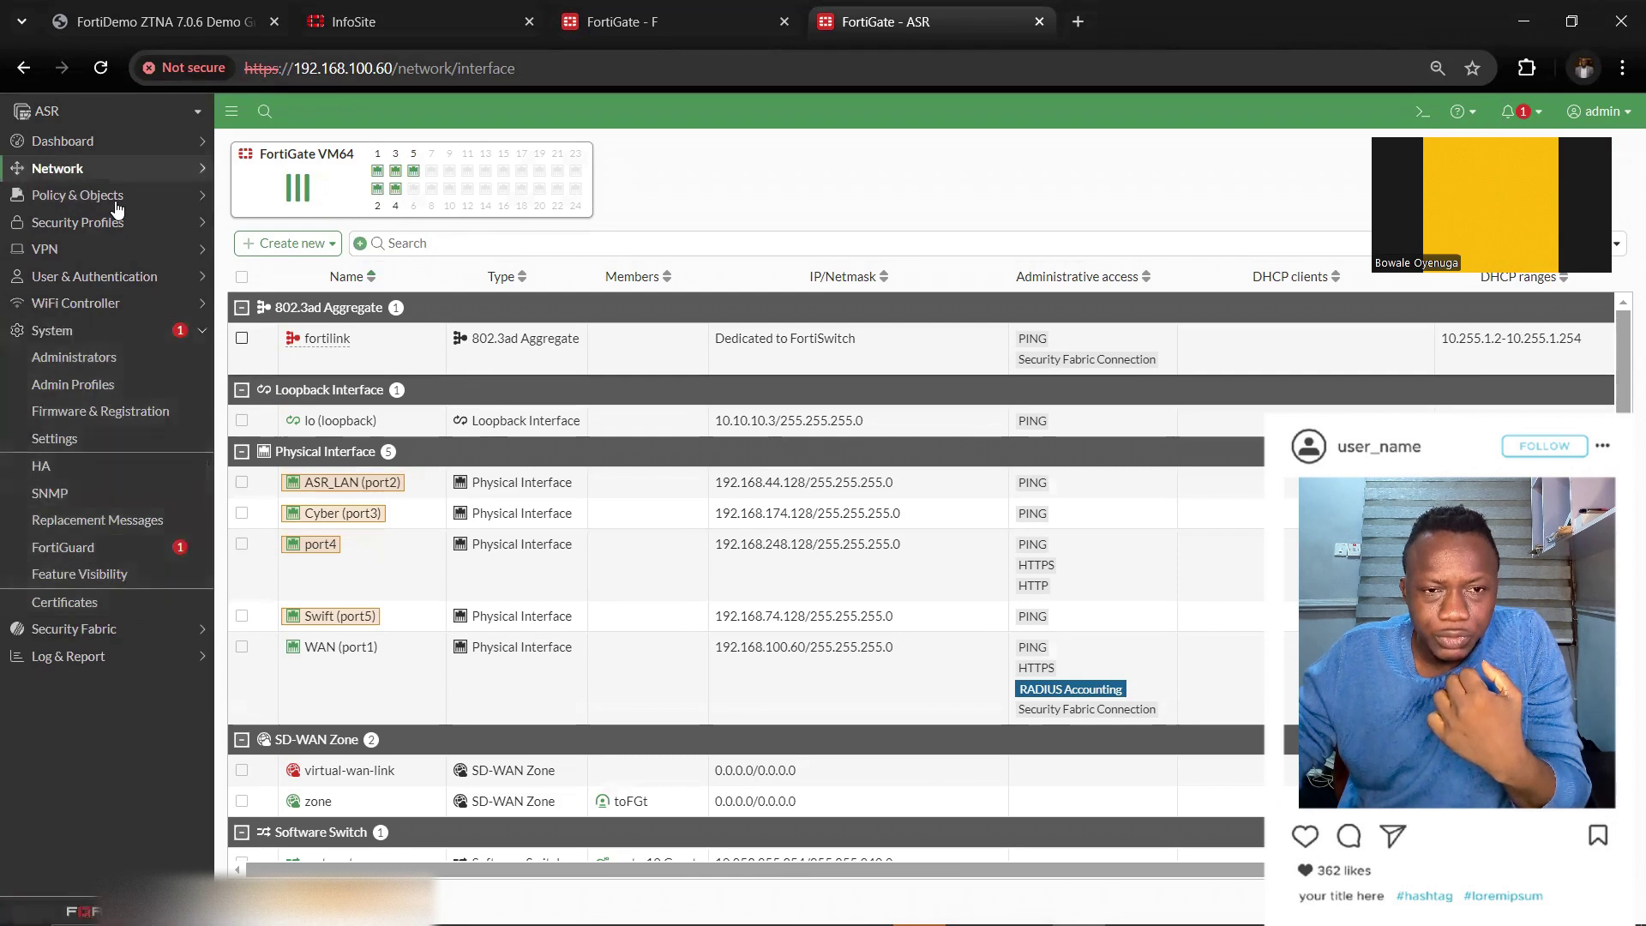
left_click(94, 196)
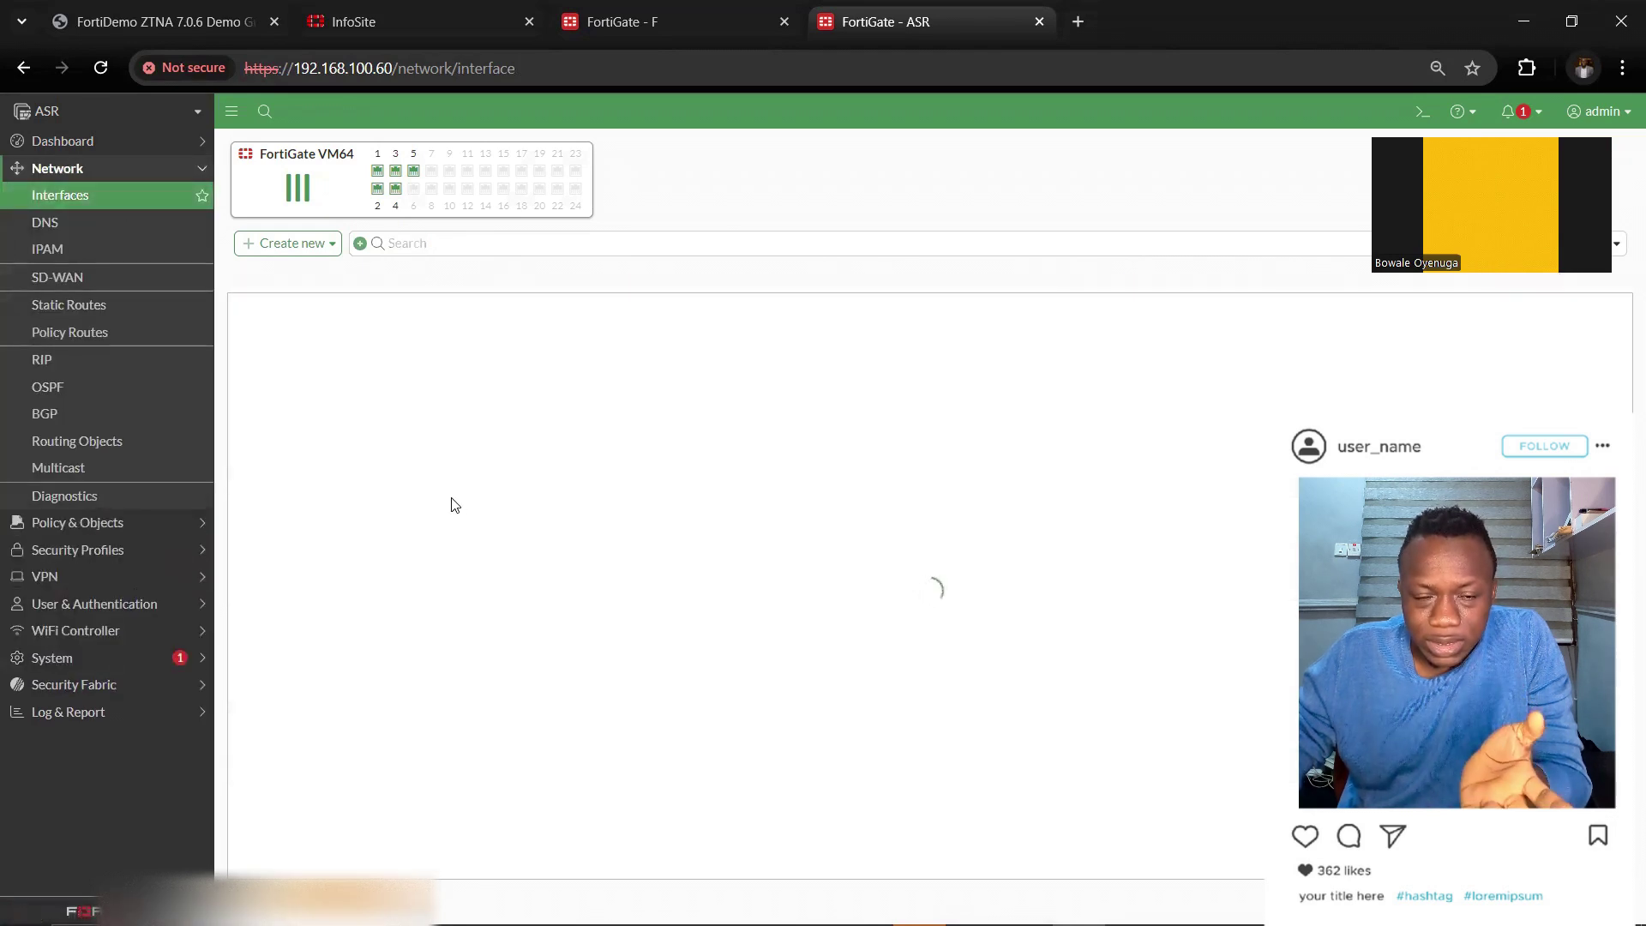
scroll(455, 508, "down", 4)
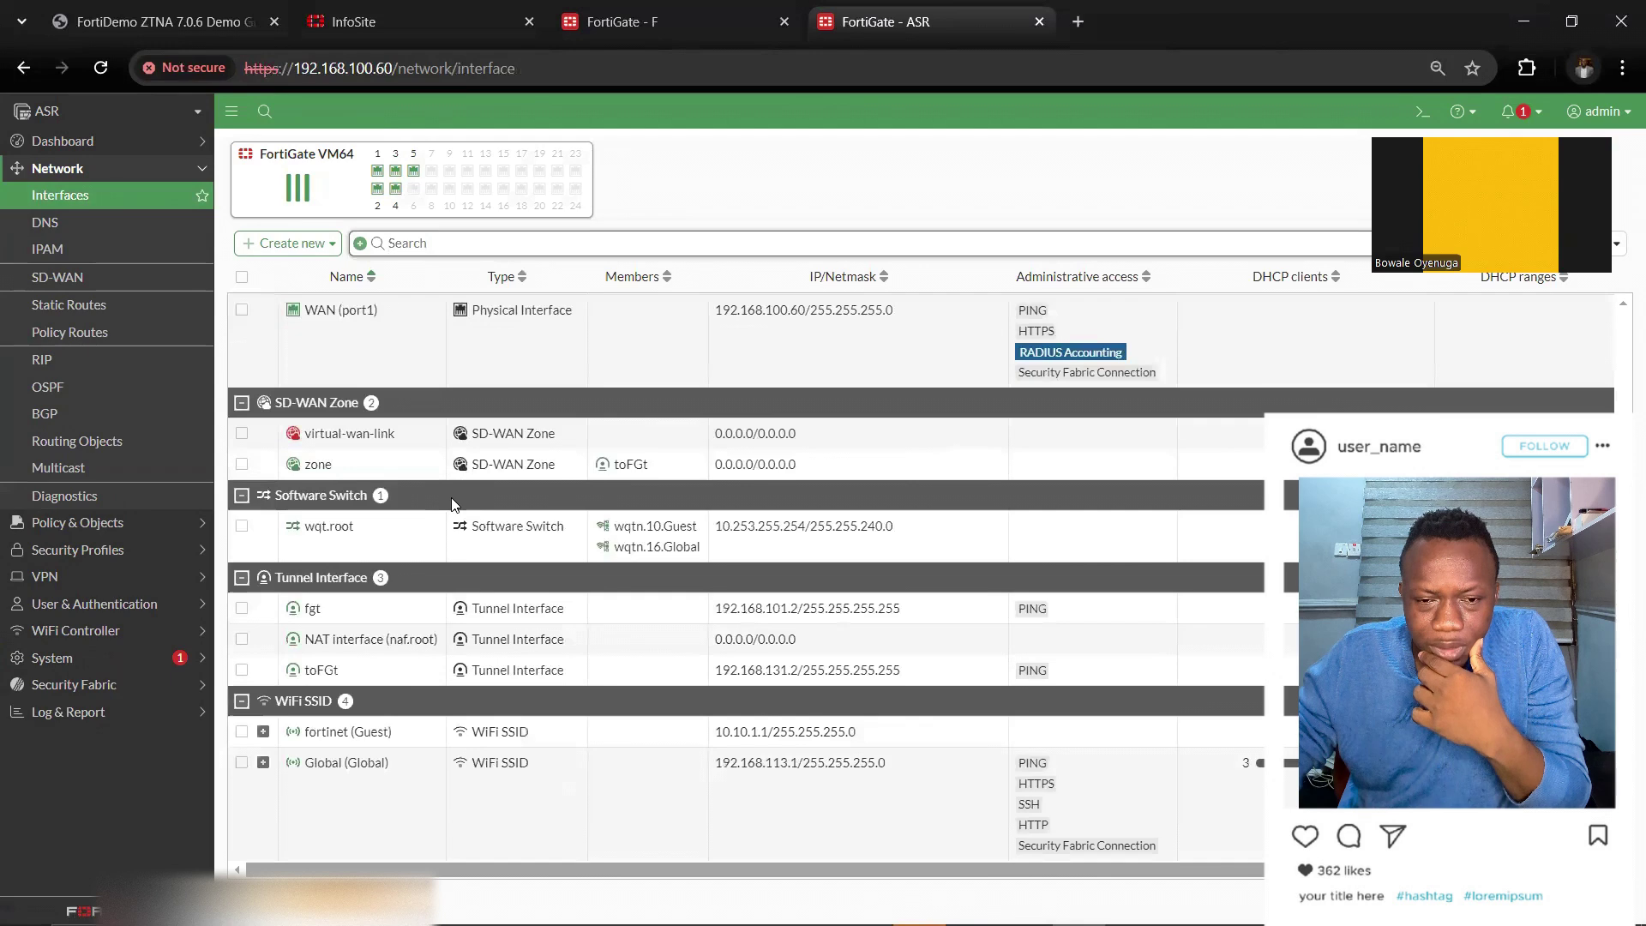
double_click(325, 763)
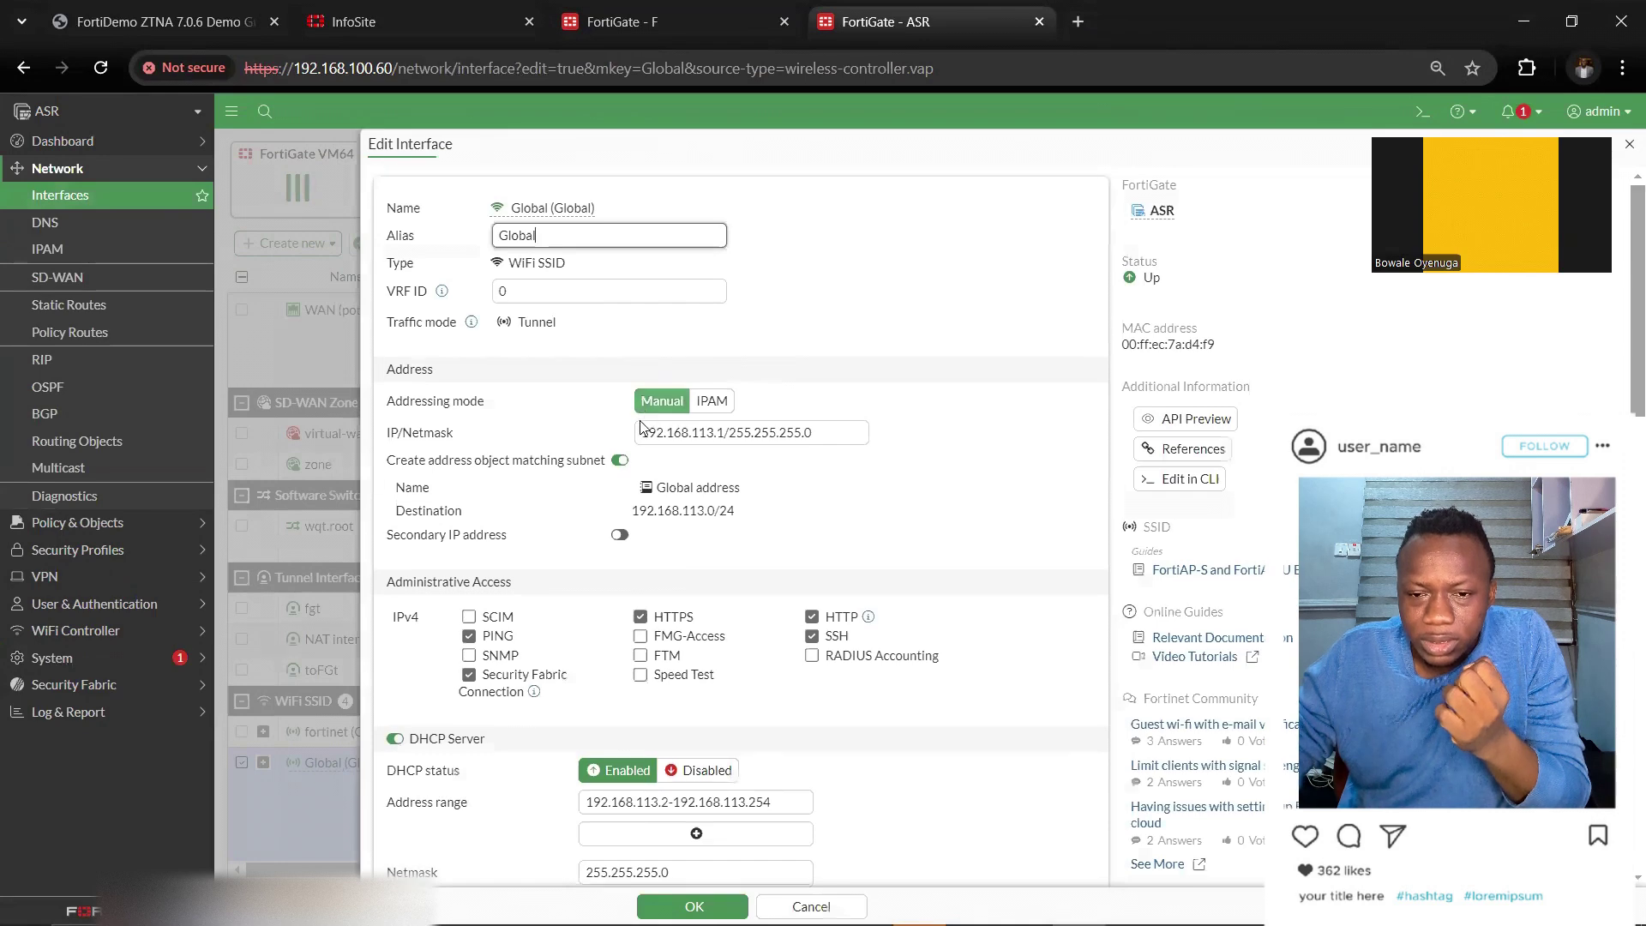
Check the Global interface's DHCP server and device detection settings, then save and close the interface.
scroll(562, 510, "down", 2)
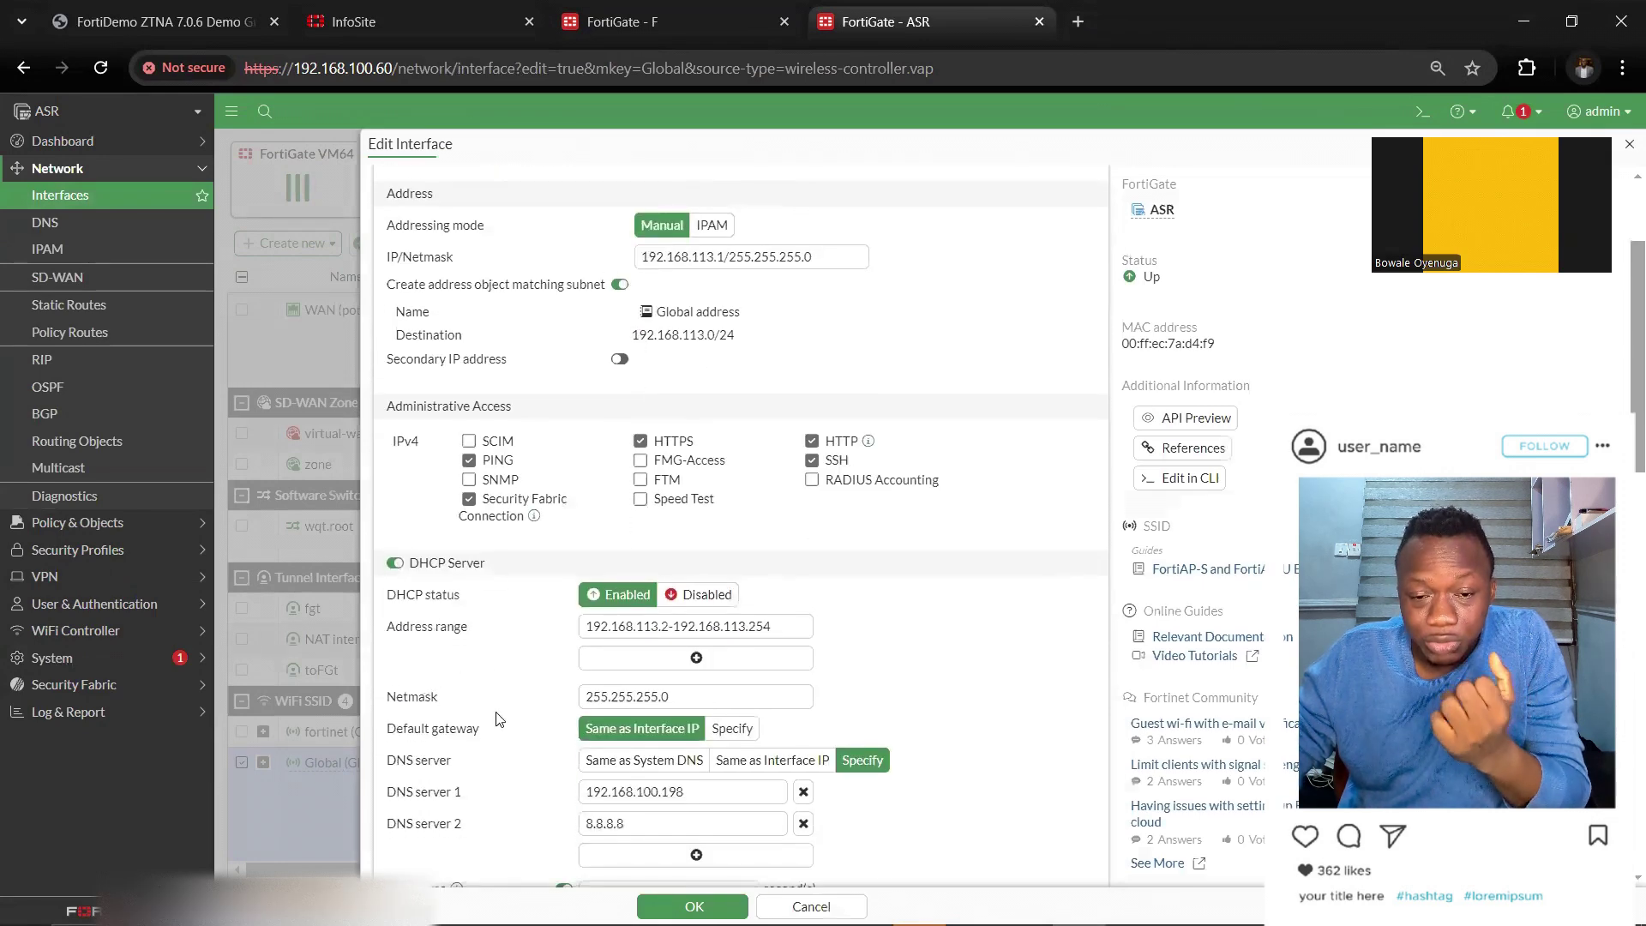
scroll(481, 557, "down", 1)
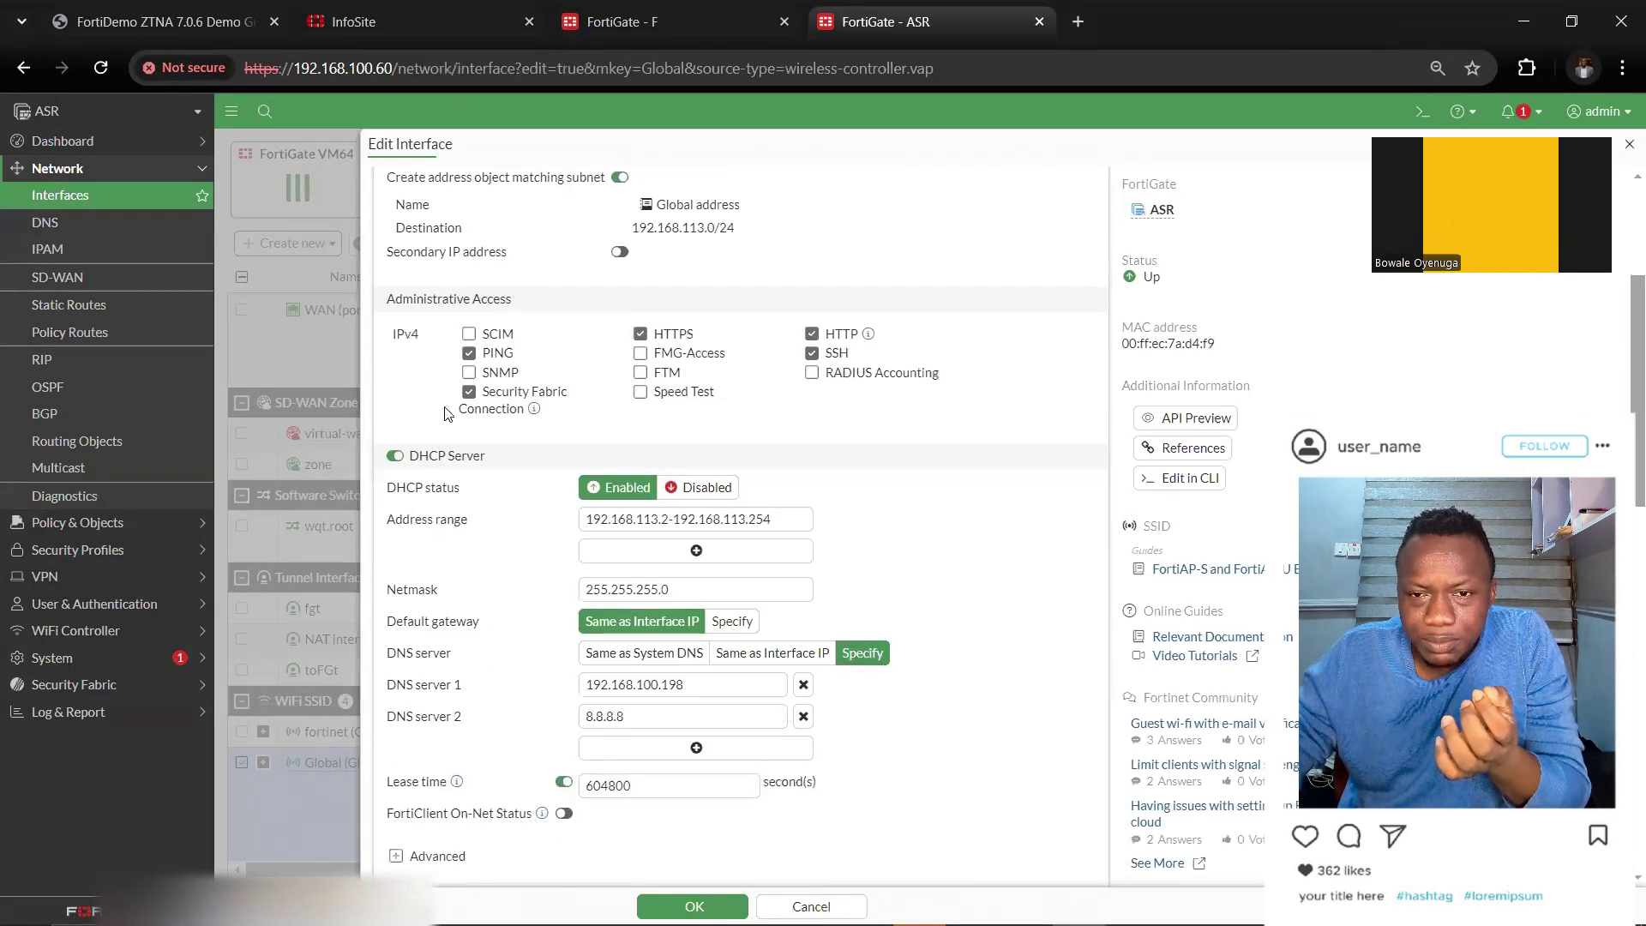
scroll(450, 468, "down", 2)
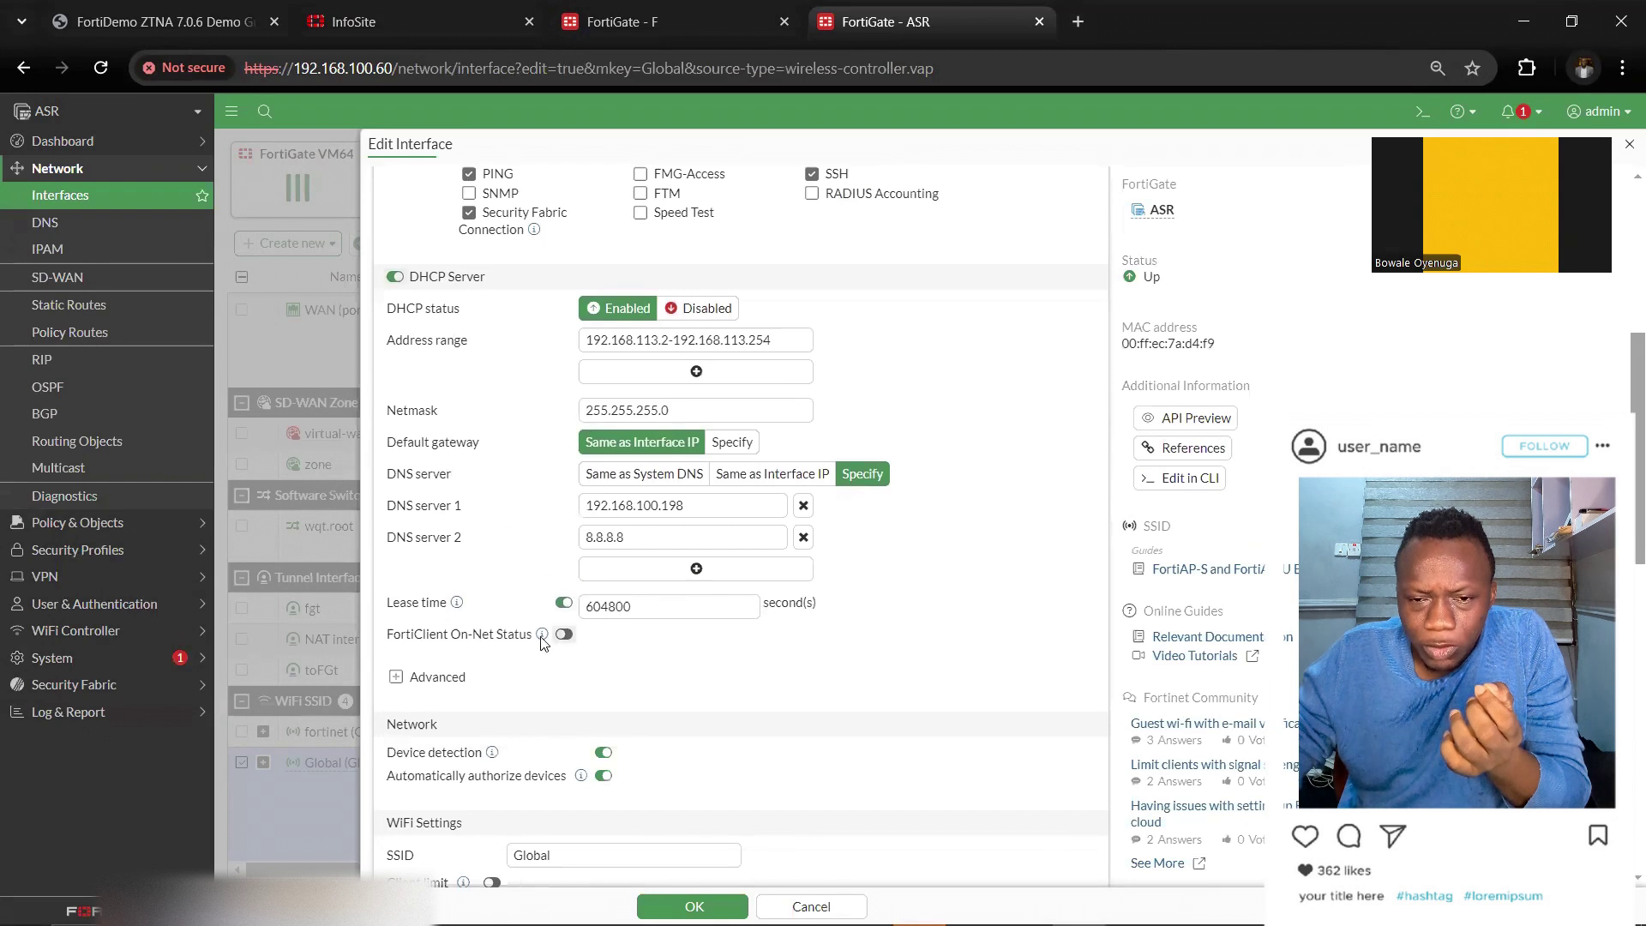
scroll(497, 626, "down", 1)
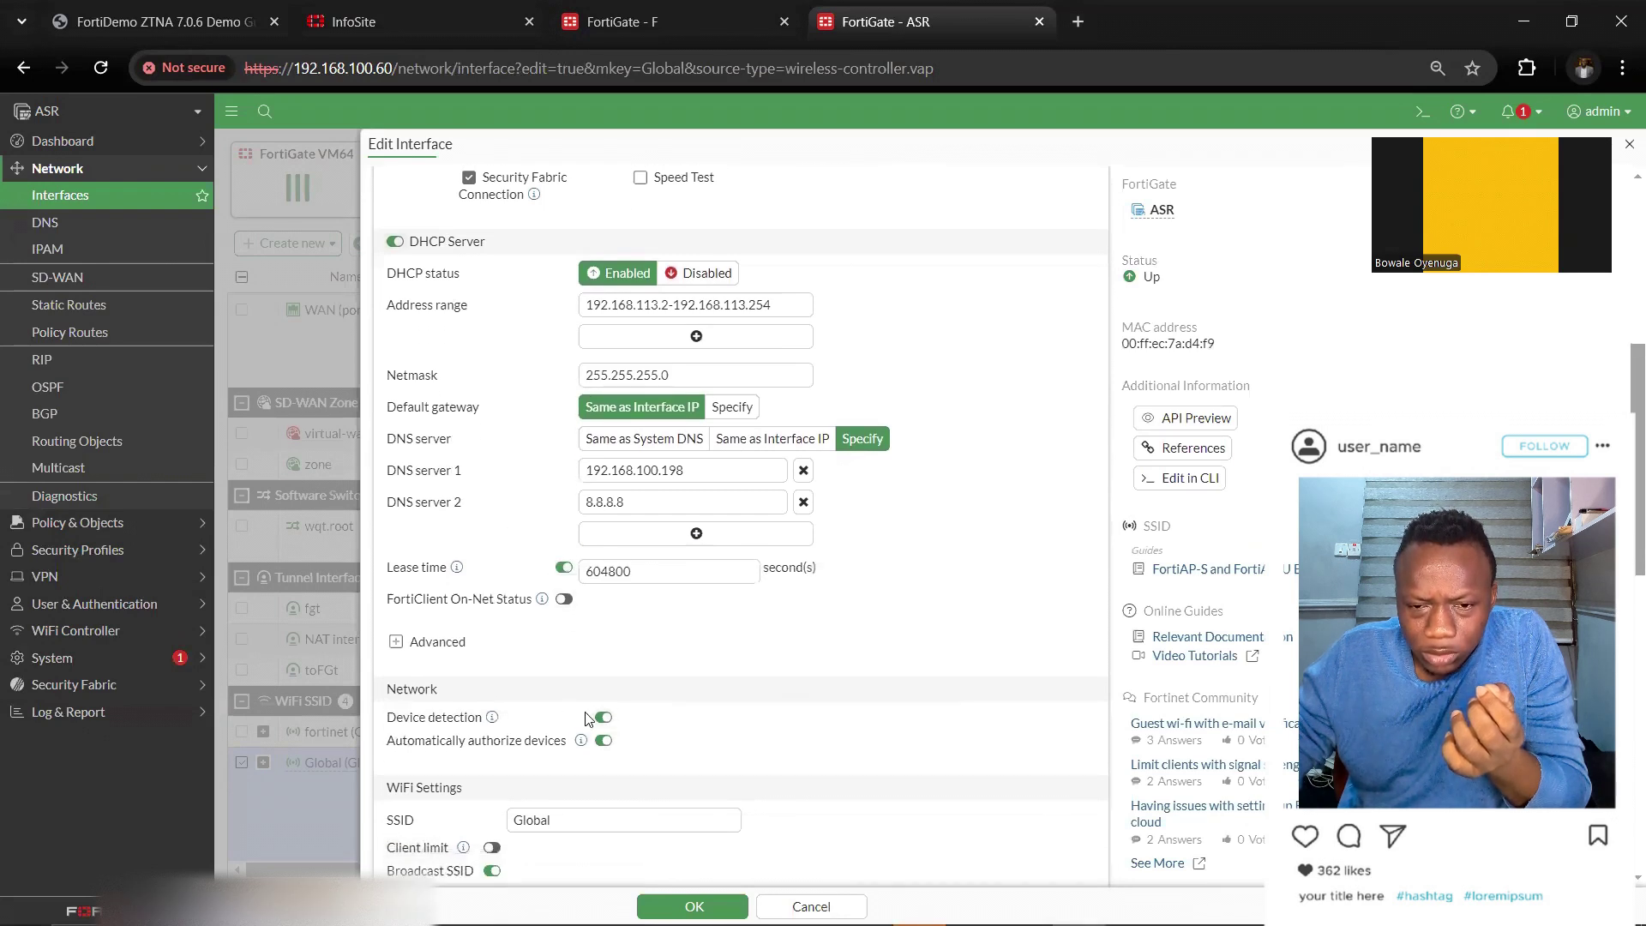
mouse_move(493, 720)
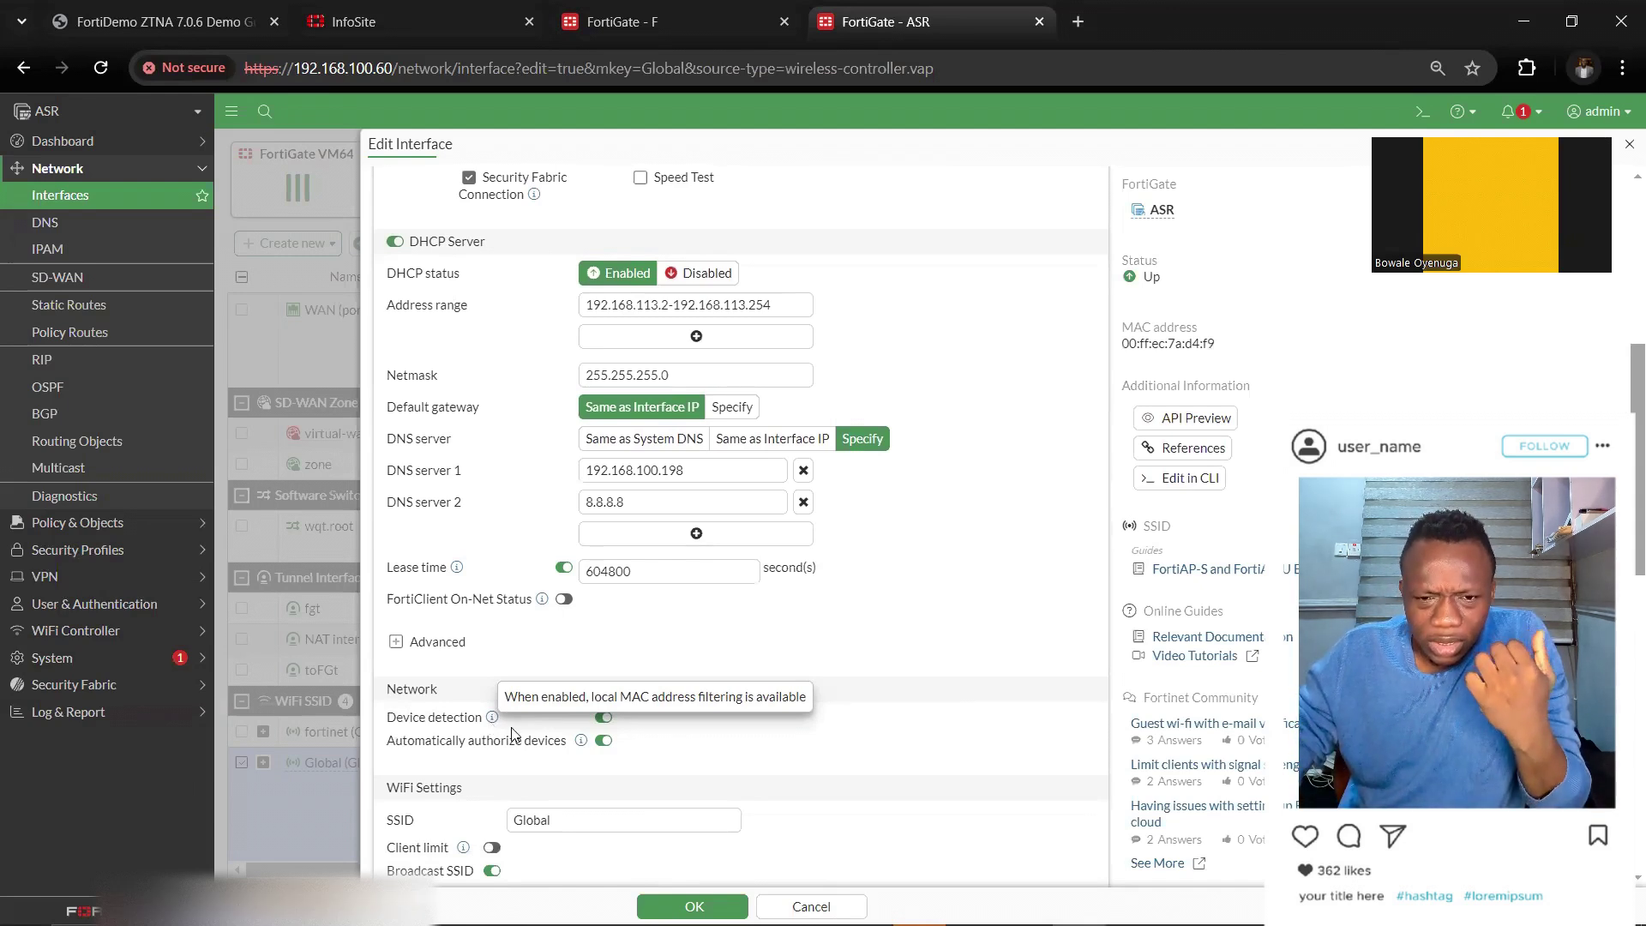
left_click(693, 906)
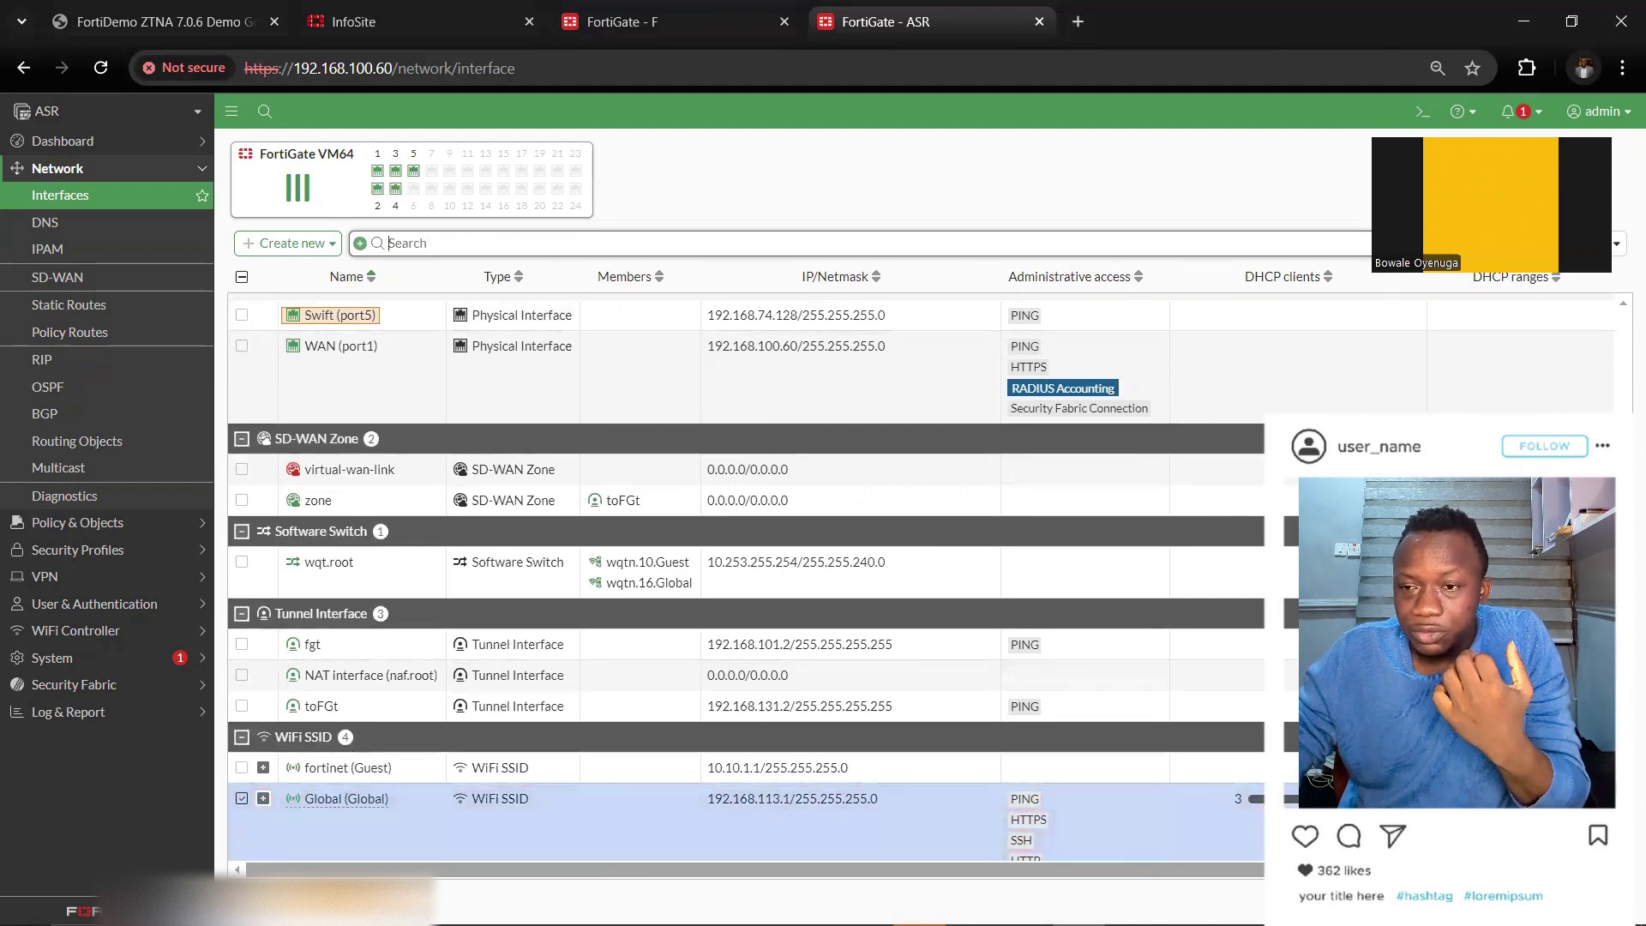
Delete the existing Android dynamic address object from the firewall addresses and confirm the deletion.
left_click(110, 166)
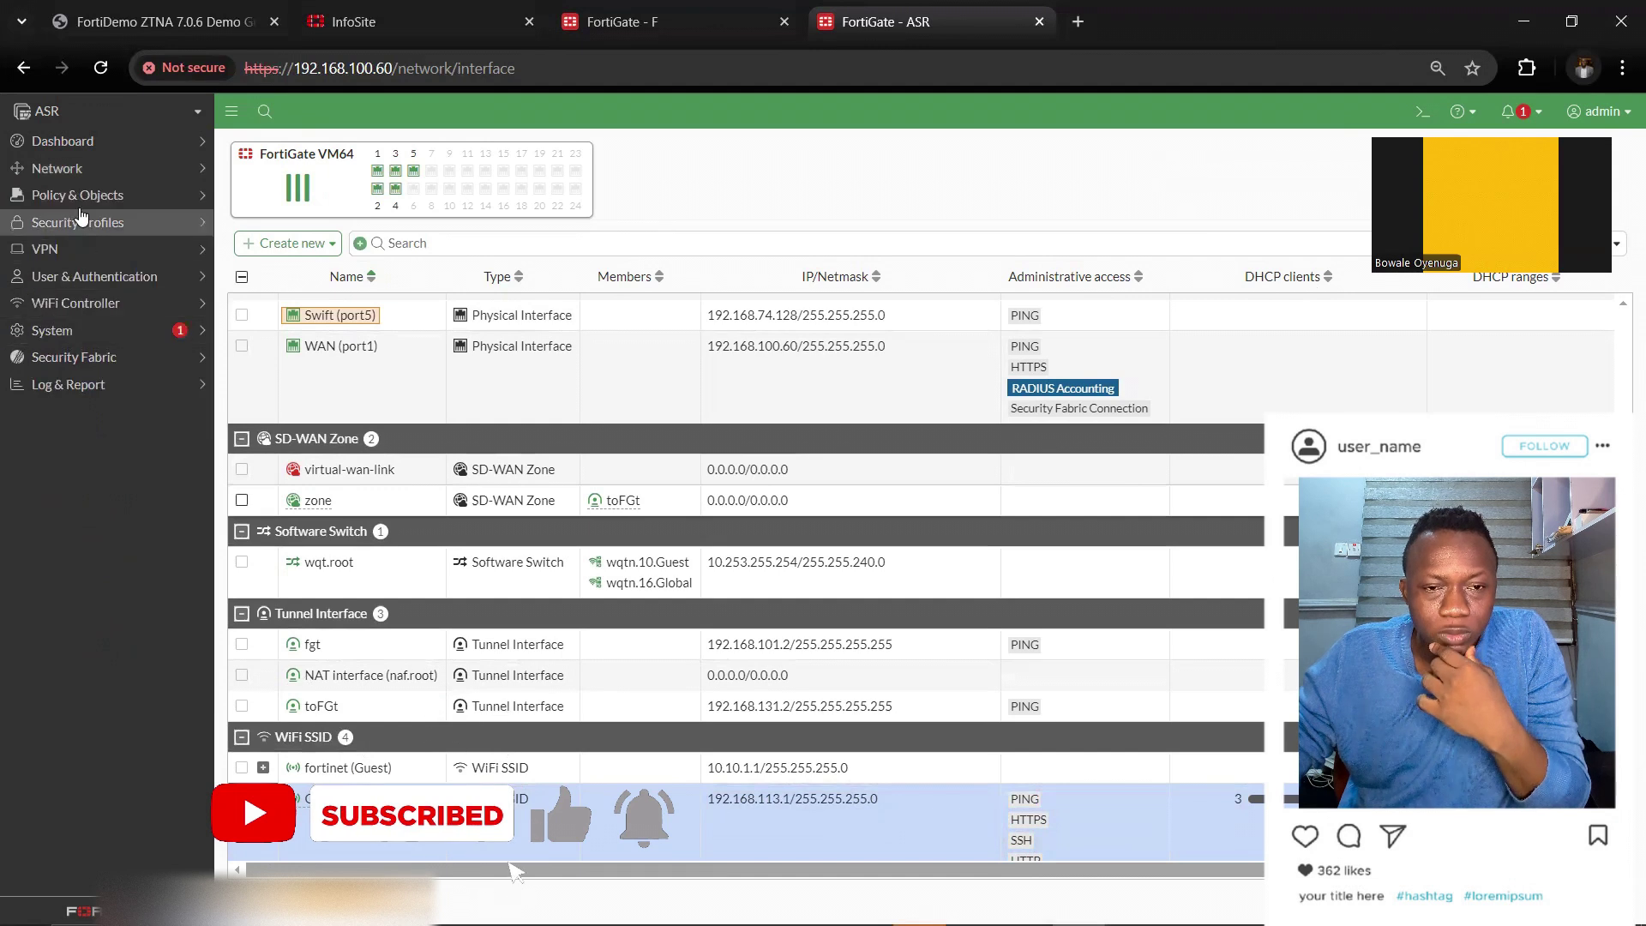
left_click(116, 204)
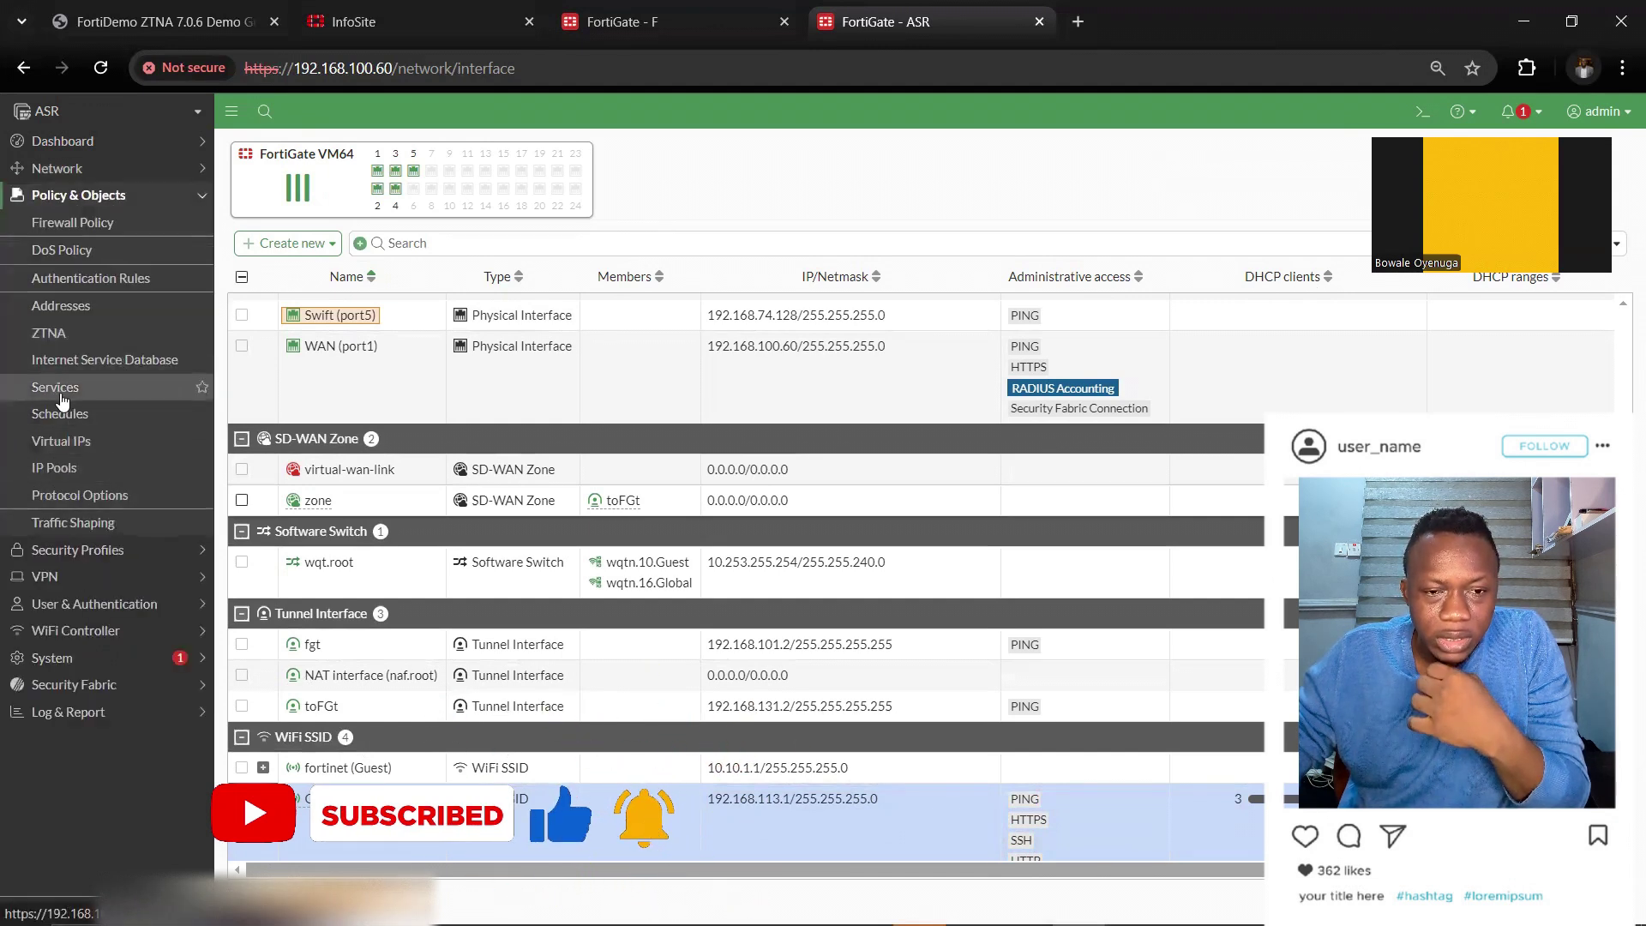
left_click(74, 306)
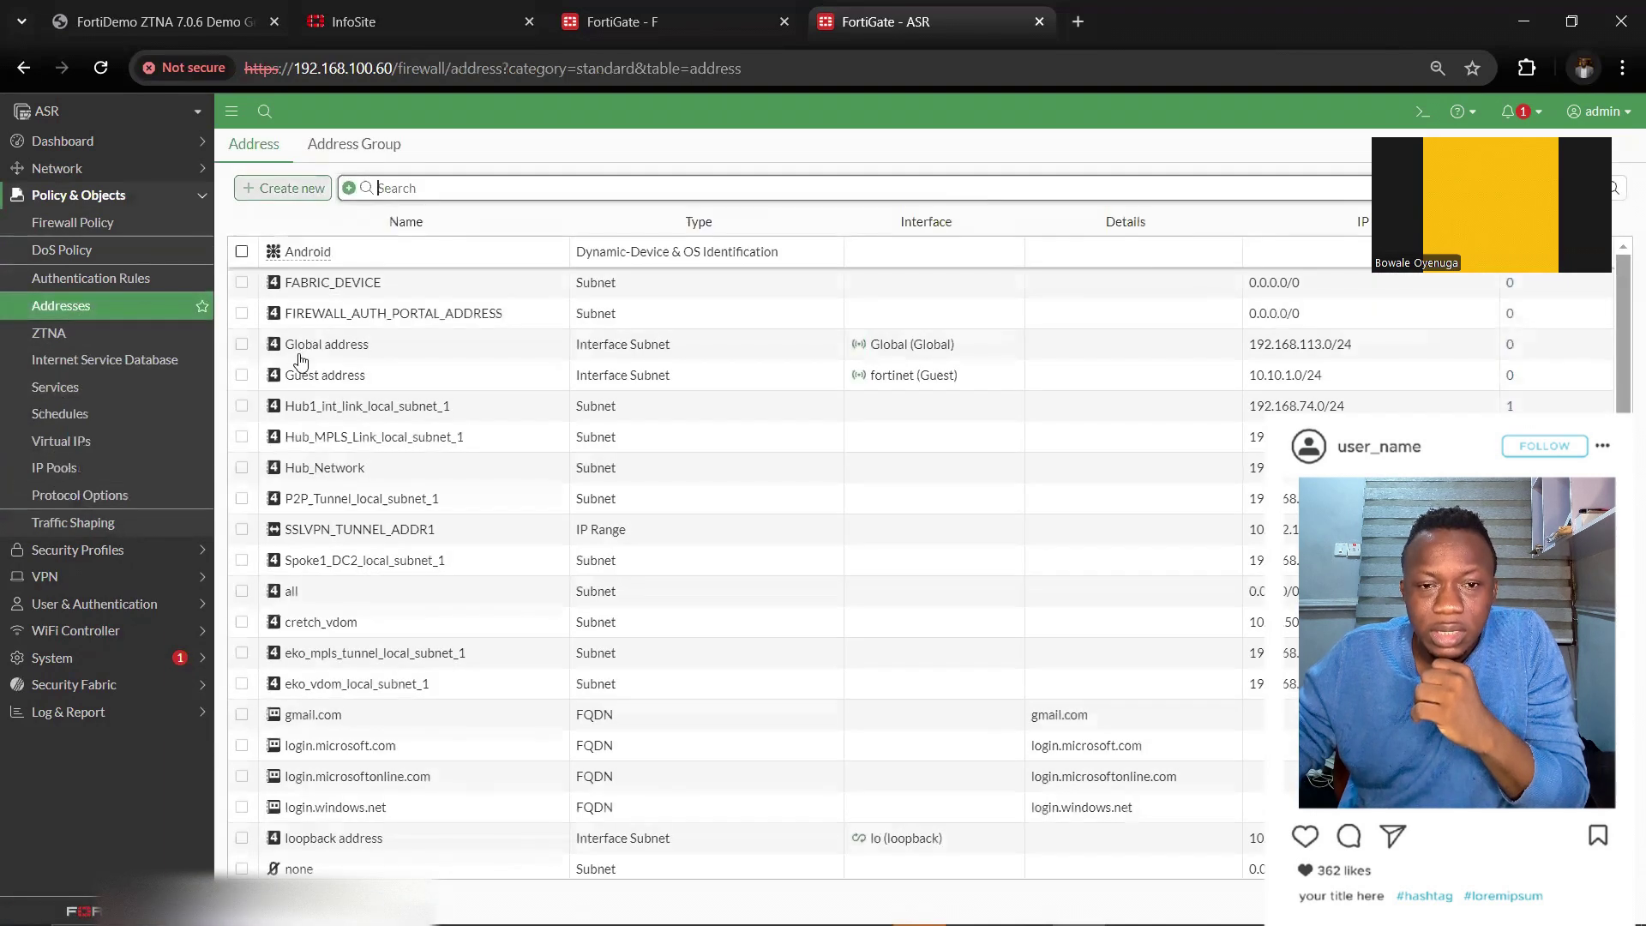
left_click(242, 252)
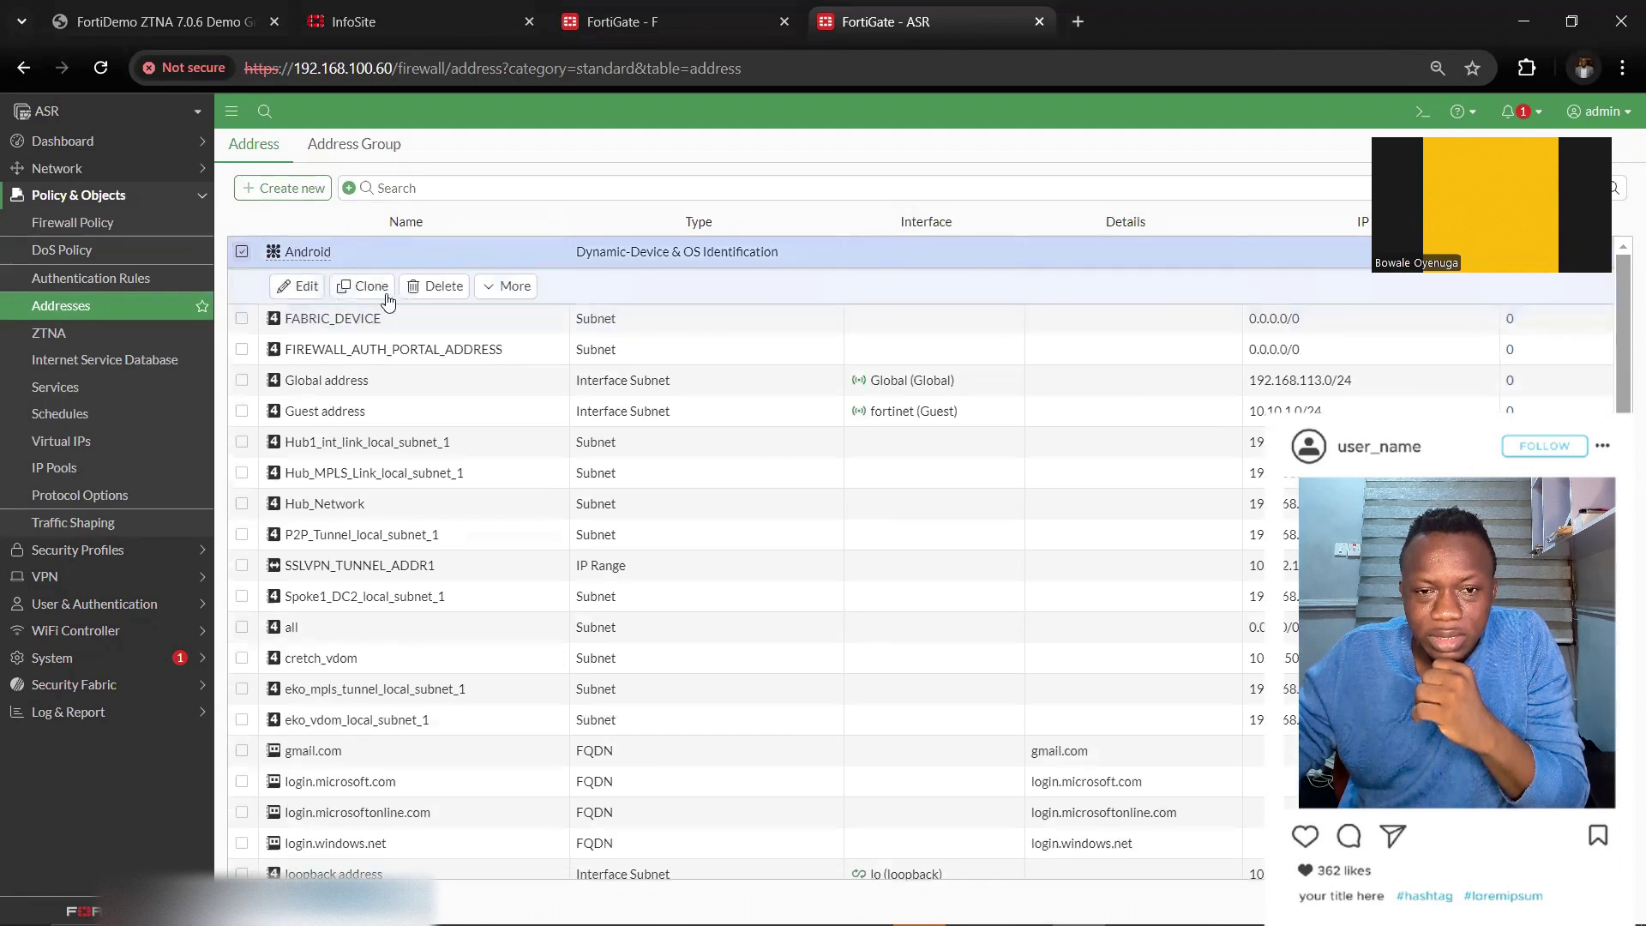
left_click(435, 286)
left_click(729, 560)
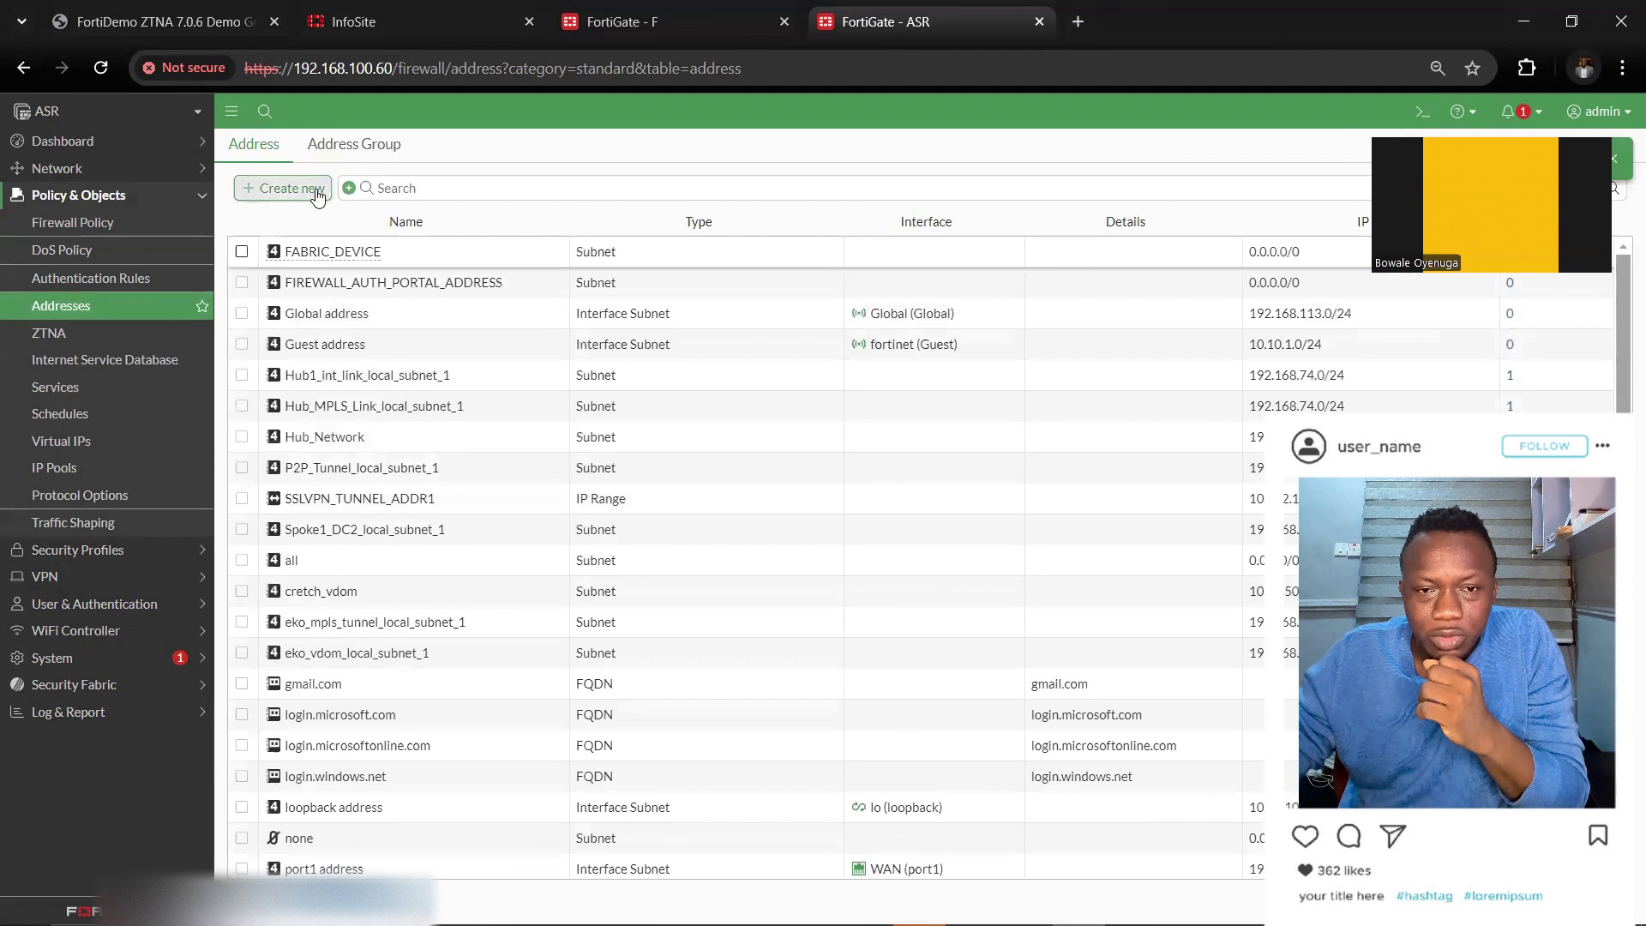
Start a new firewall address named Android_phones with type Dynamic and sub type Device & OS Identification.
left_click(316, 192)
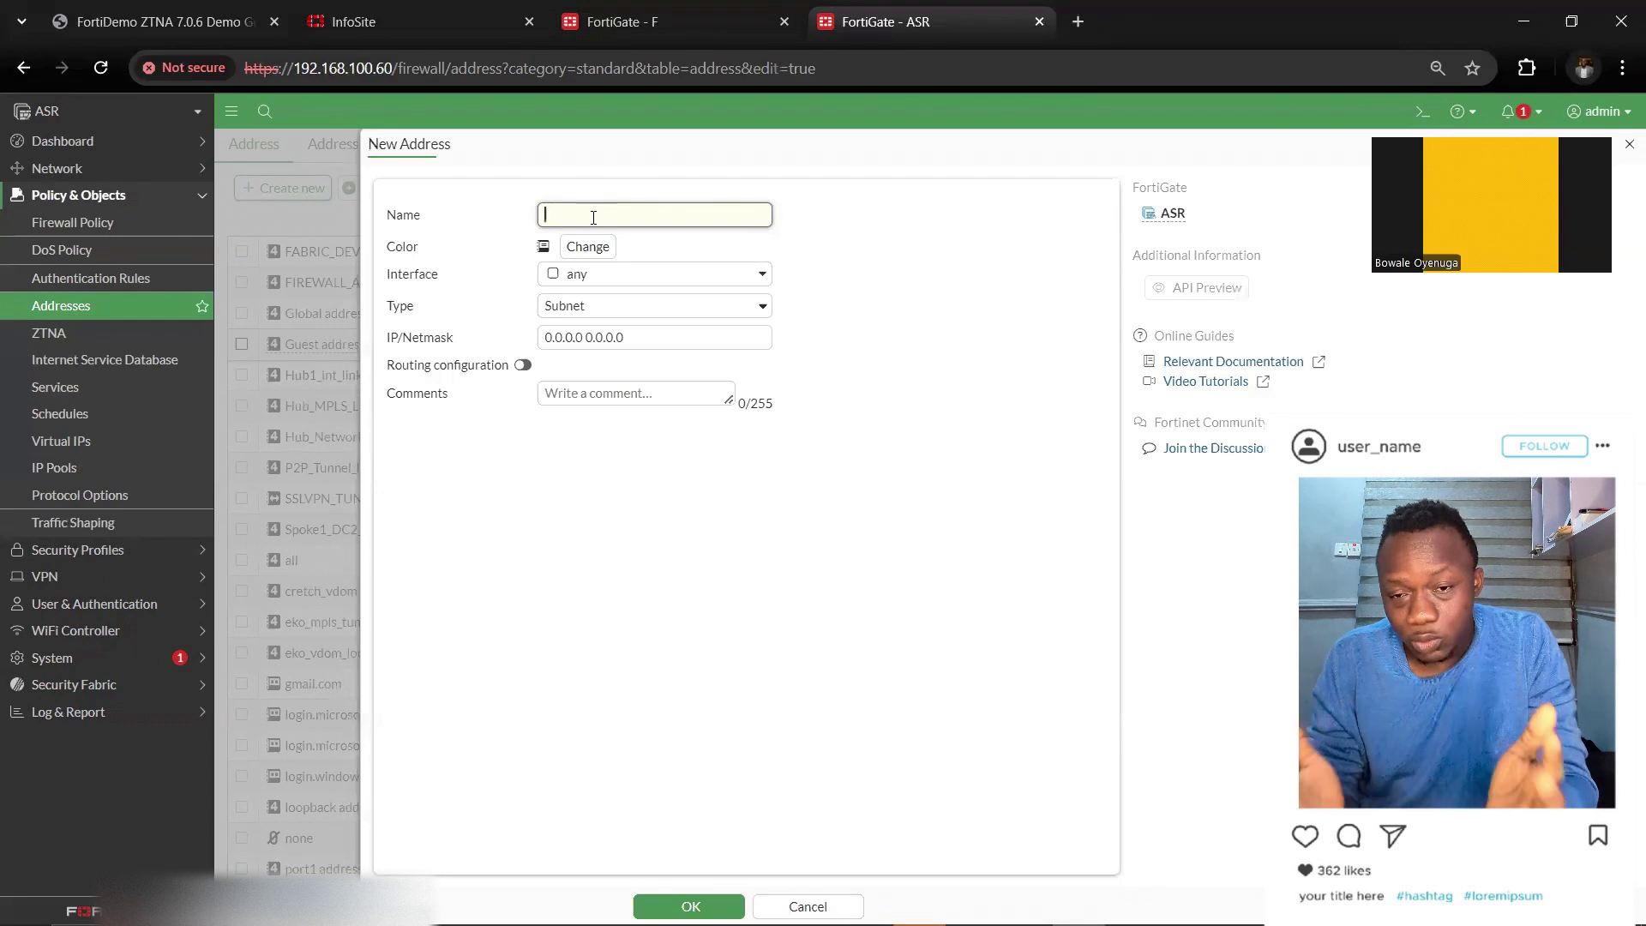
type("Android_phones")
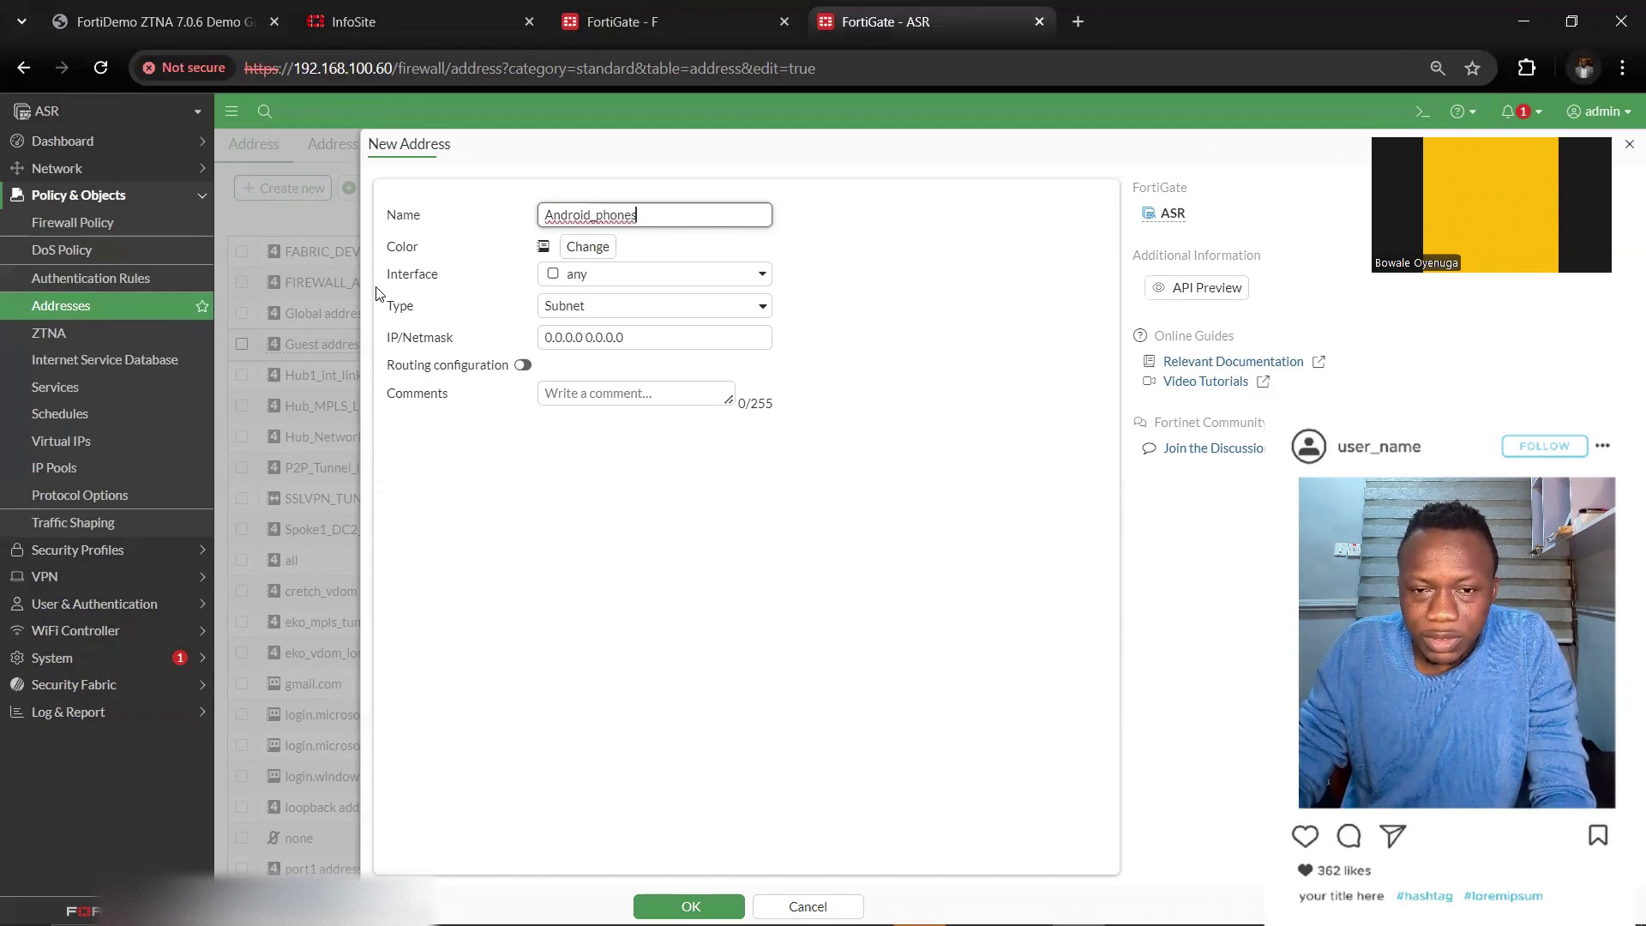
left_click(582, 309)
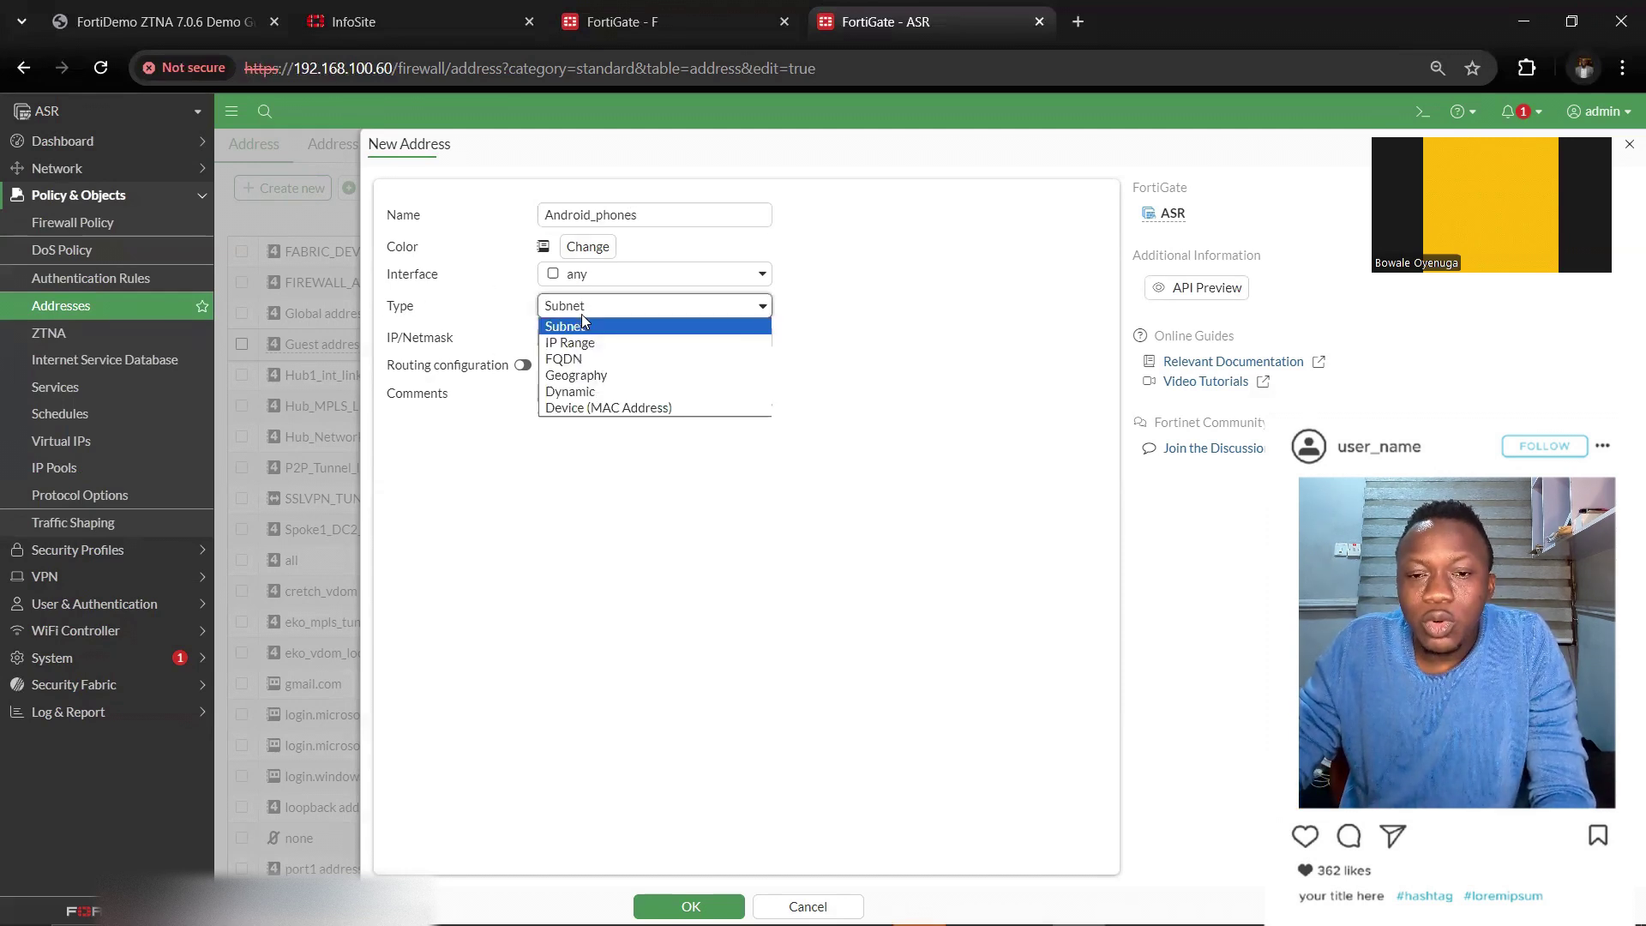
left_click(562, 393)
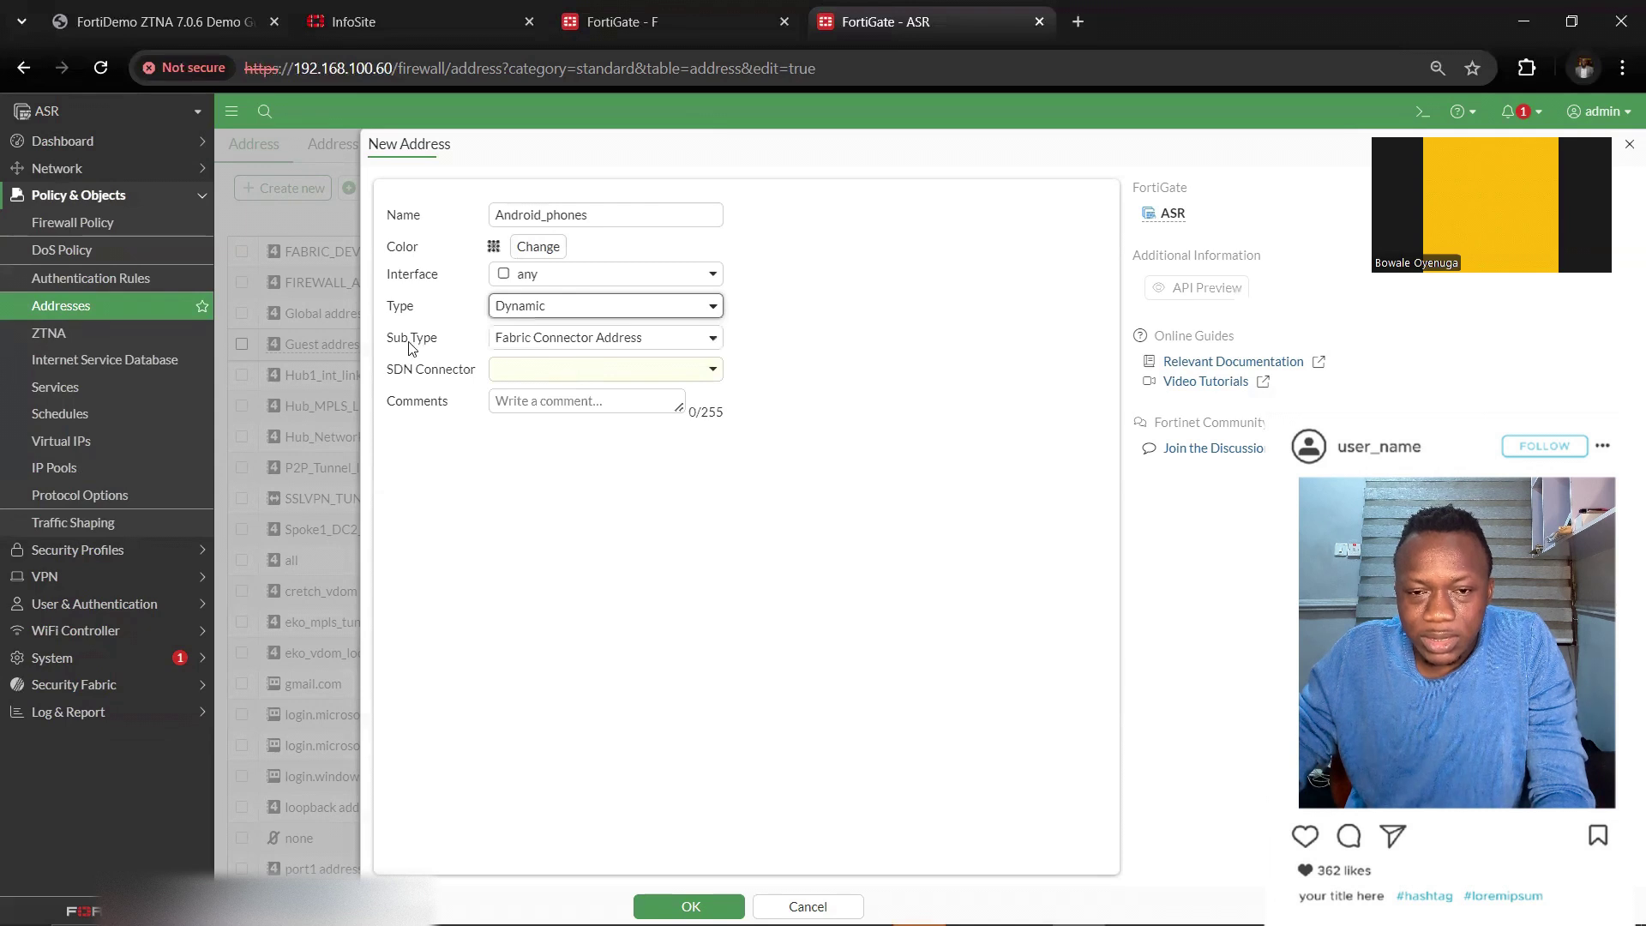
left_click(592, 339)
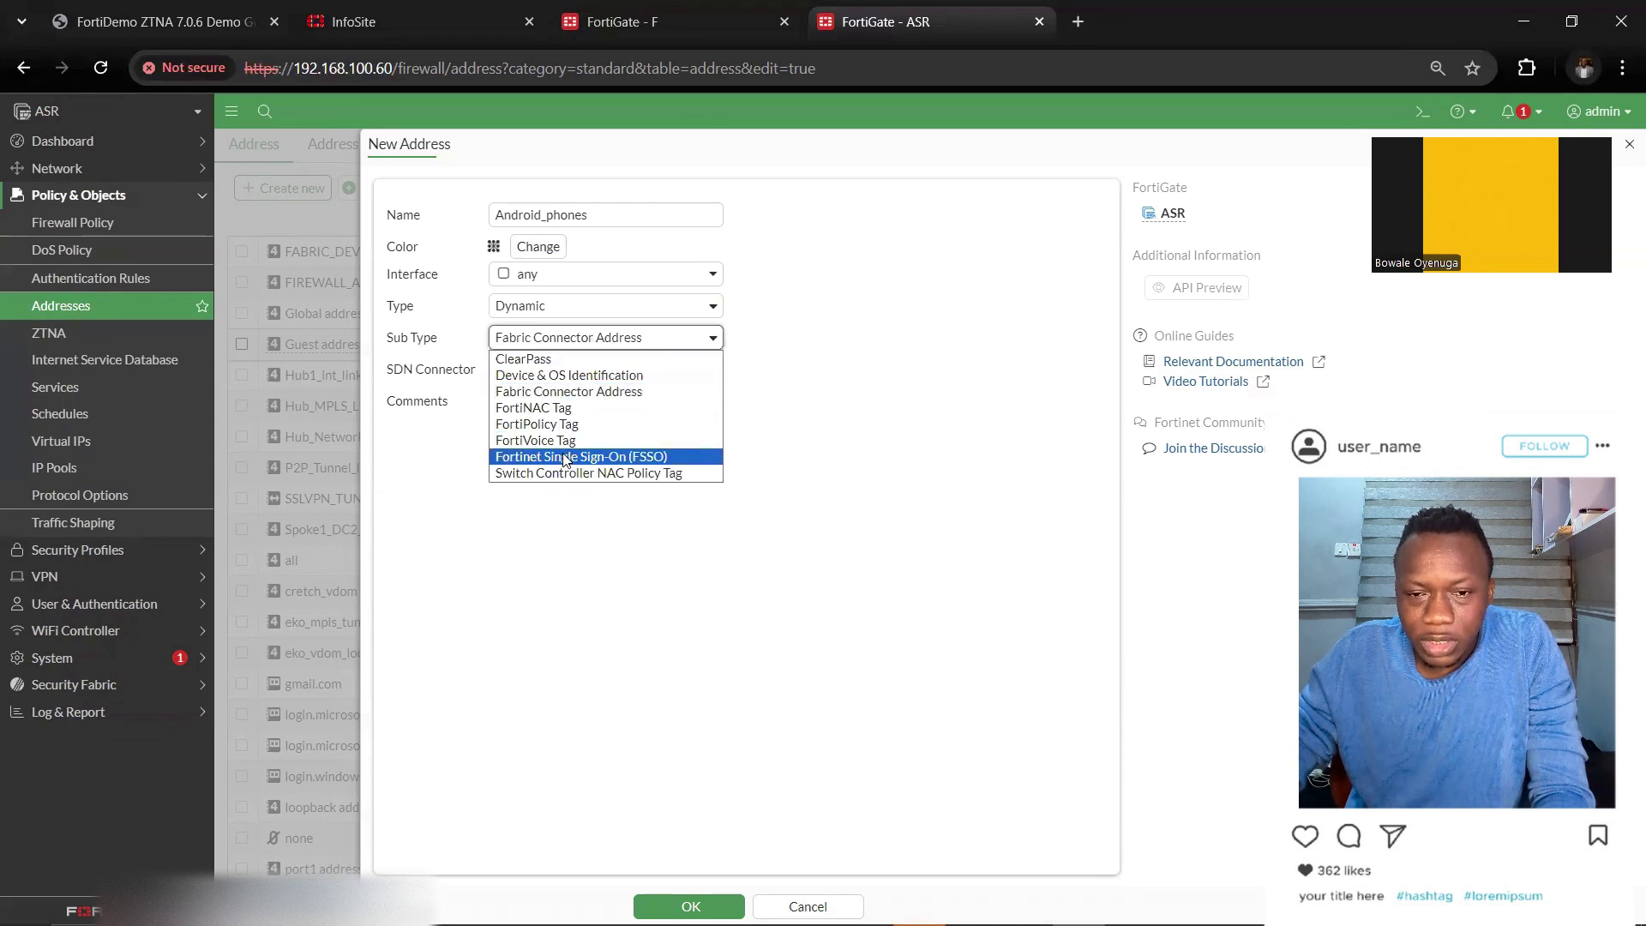
left_click(605, 378)
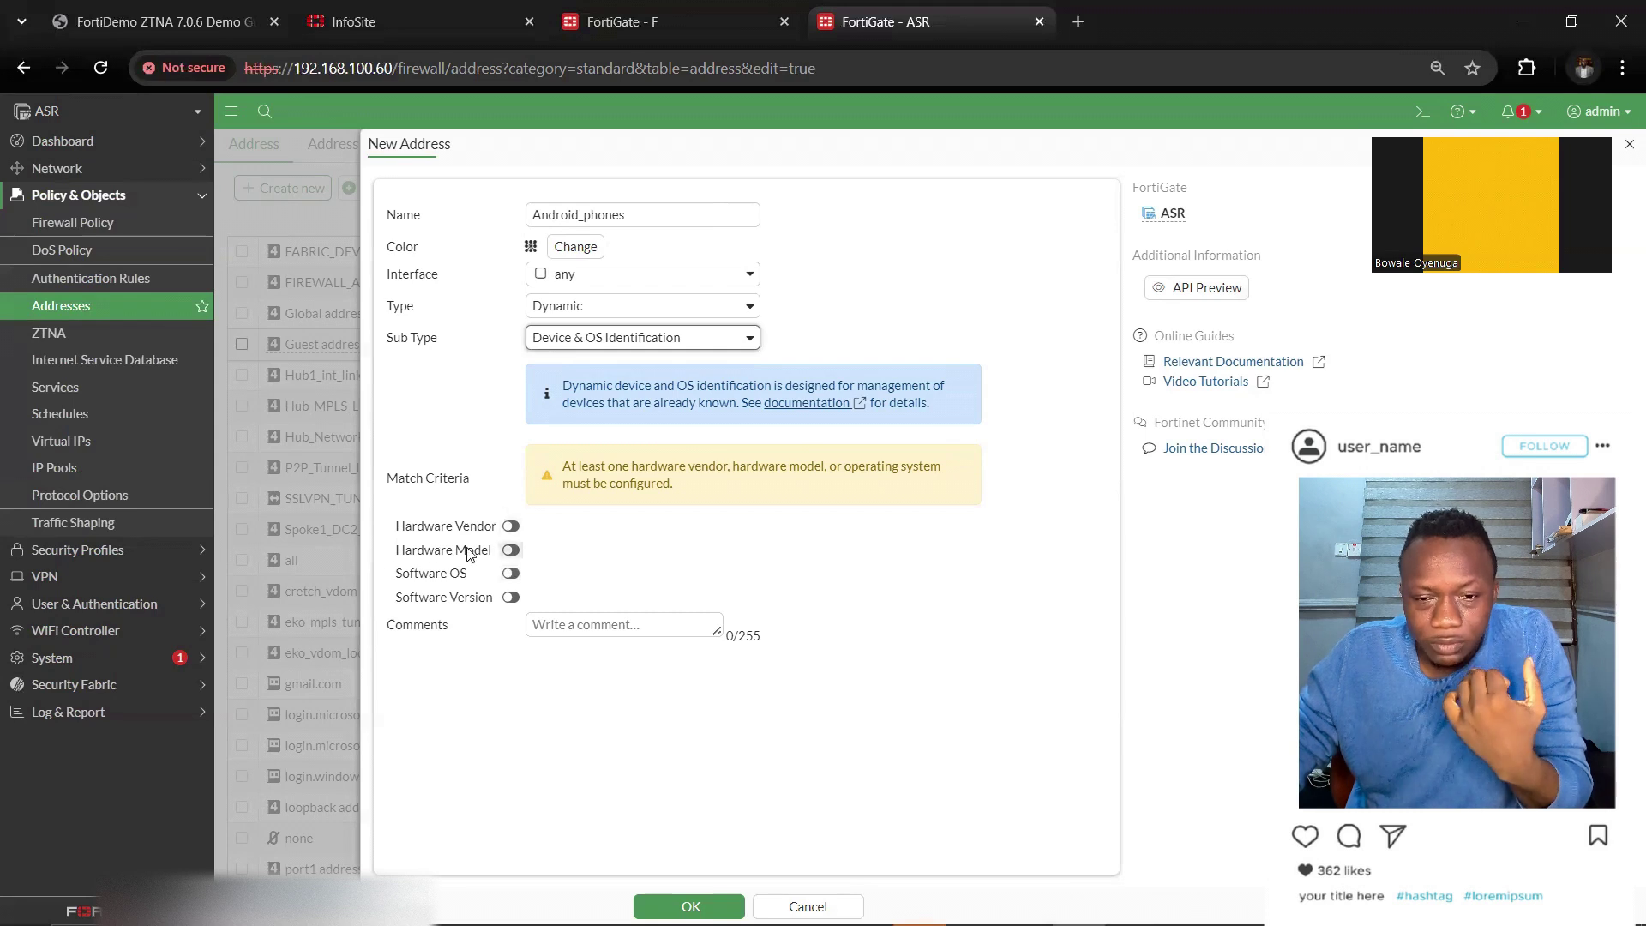
Examine the suggested values for the Hardware Vendor and Hardware Model match criteria, and leave both criteria disabled.
left_click(510, 525)
left_click(641, 474)
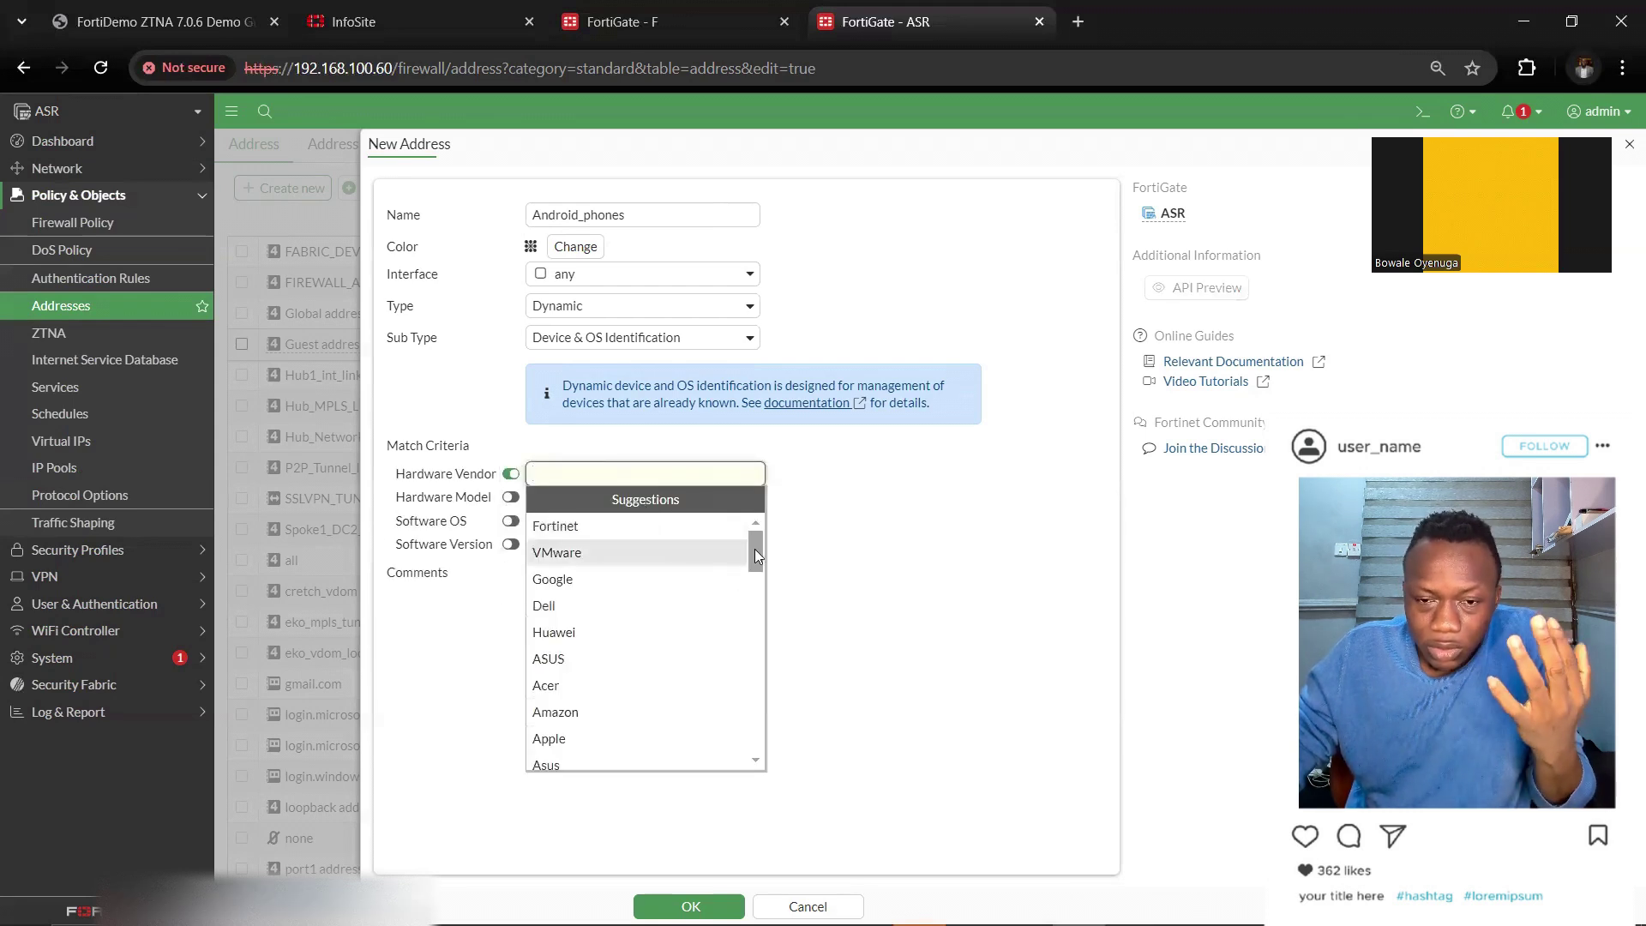
mouse_move(758, 540)
left_mouse_down()
mouse_move(736, 761)
mouse_move(746, 532)
left_mouse_up()
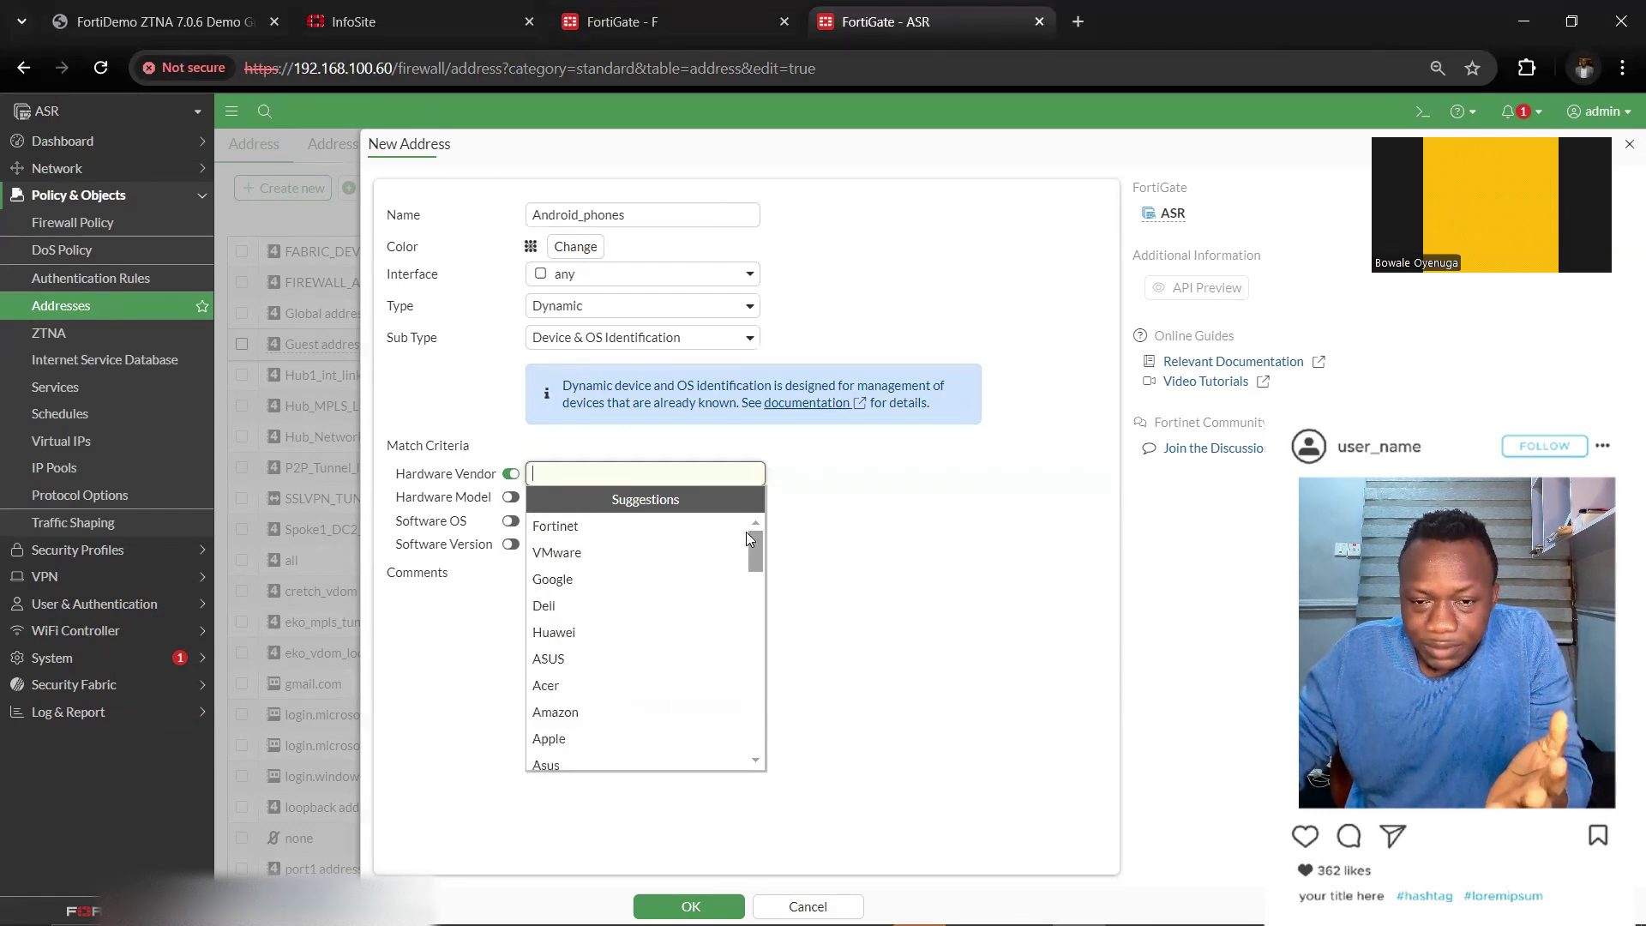
left_click(511, 498)
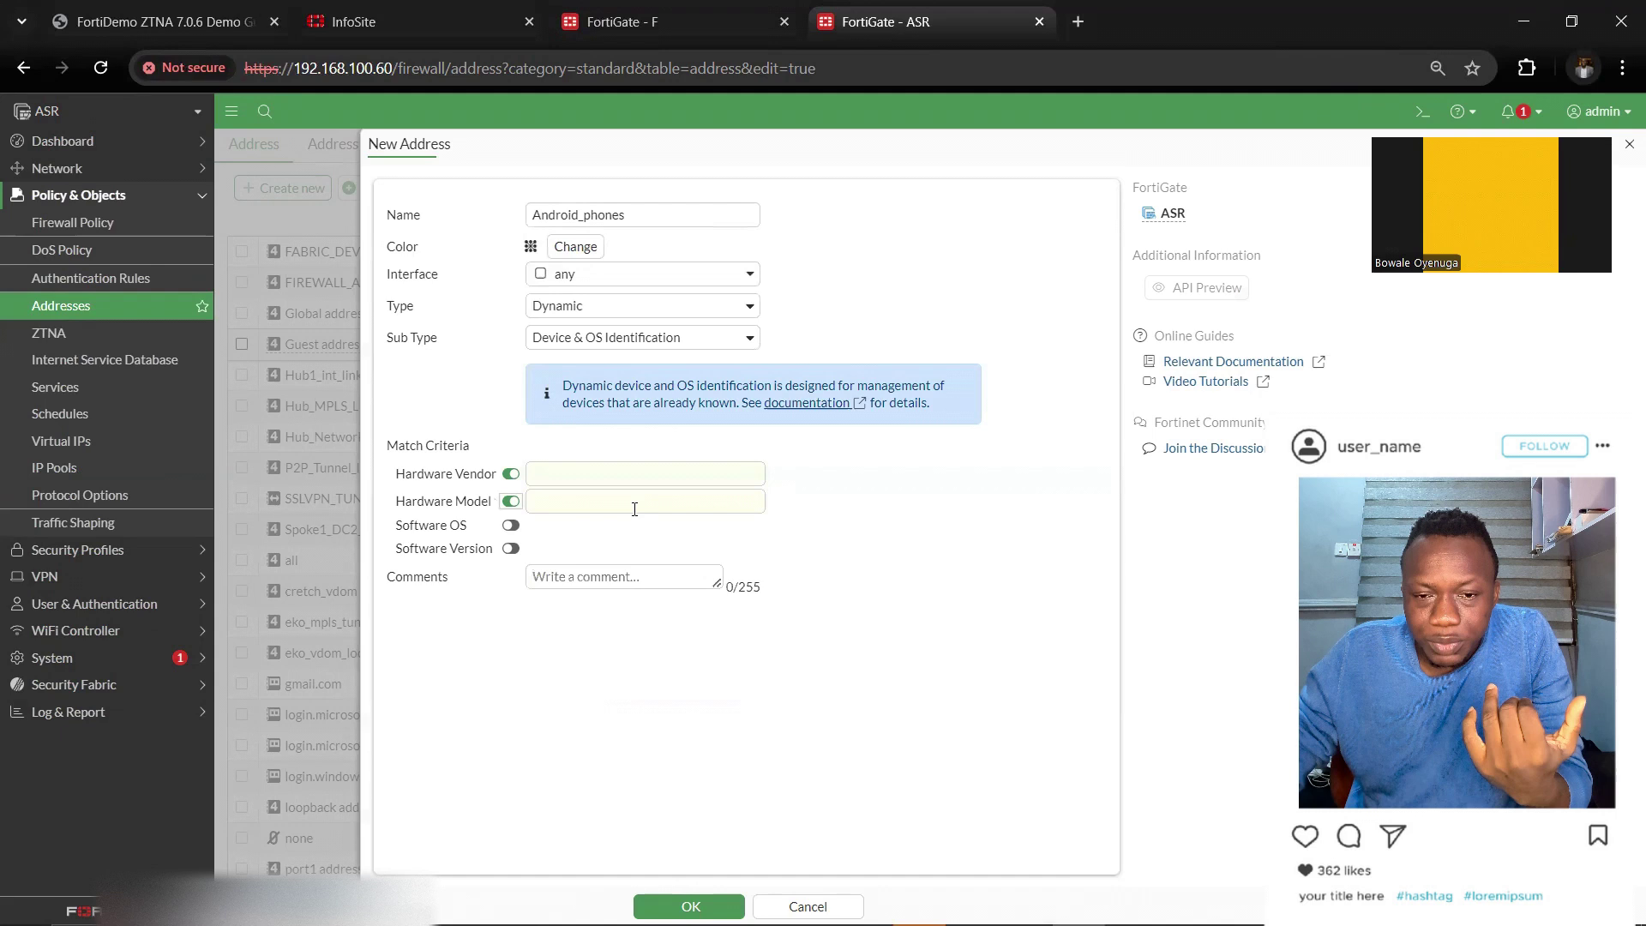
left_click(633, 502)
left_click(503, 627)
left_click(589, 506)
left_click(588, 506)
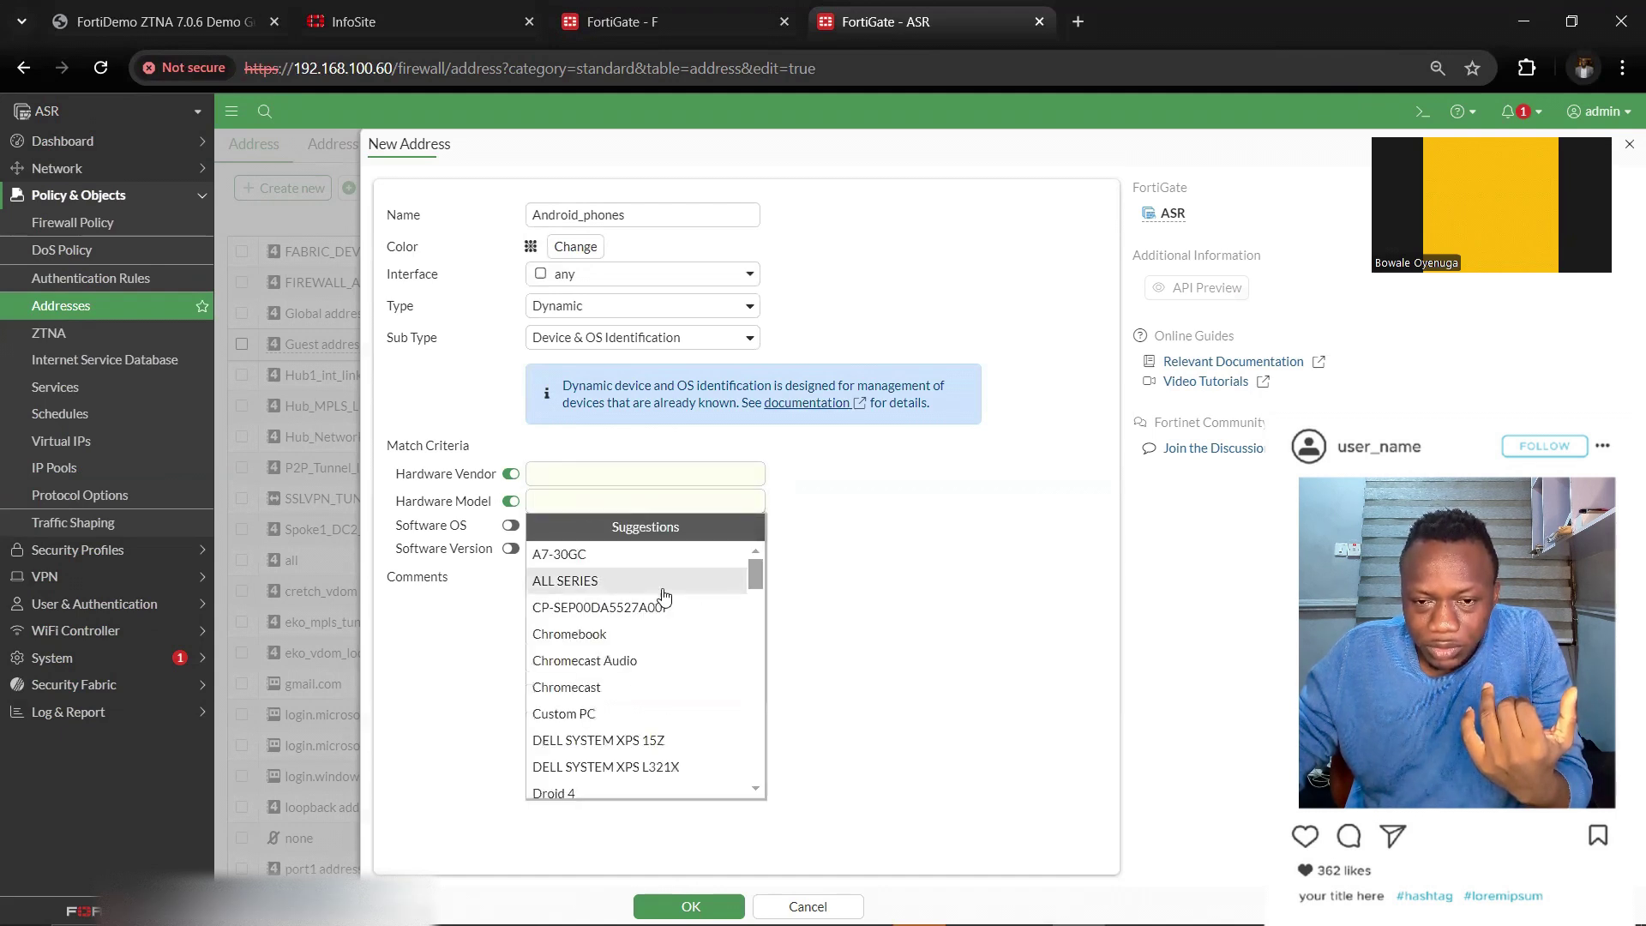
left_click_drag(749, 576, 744, 793)
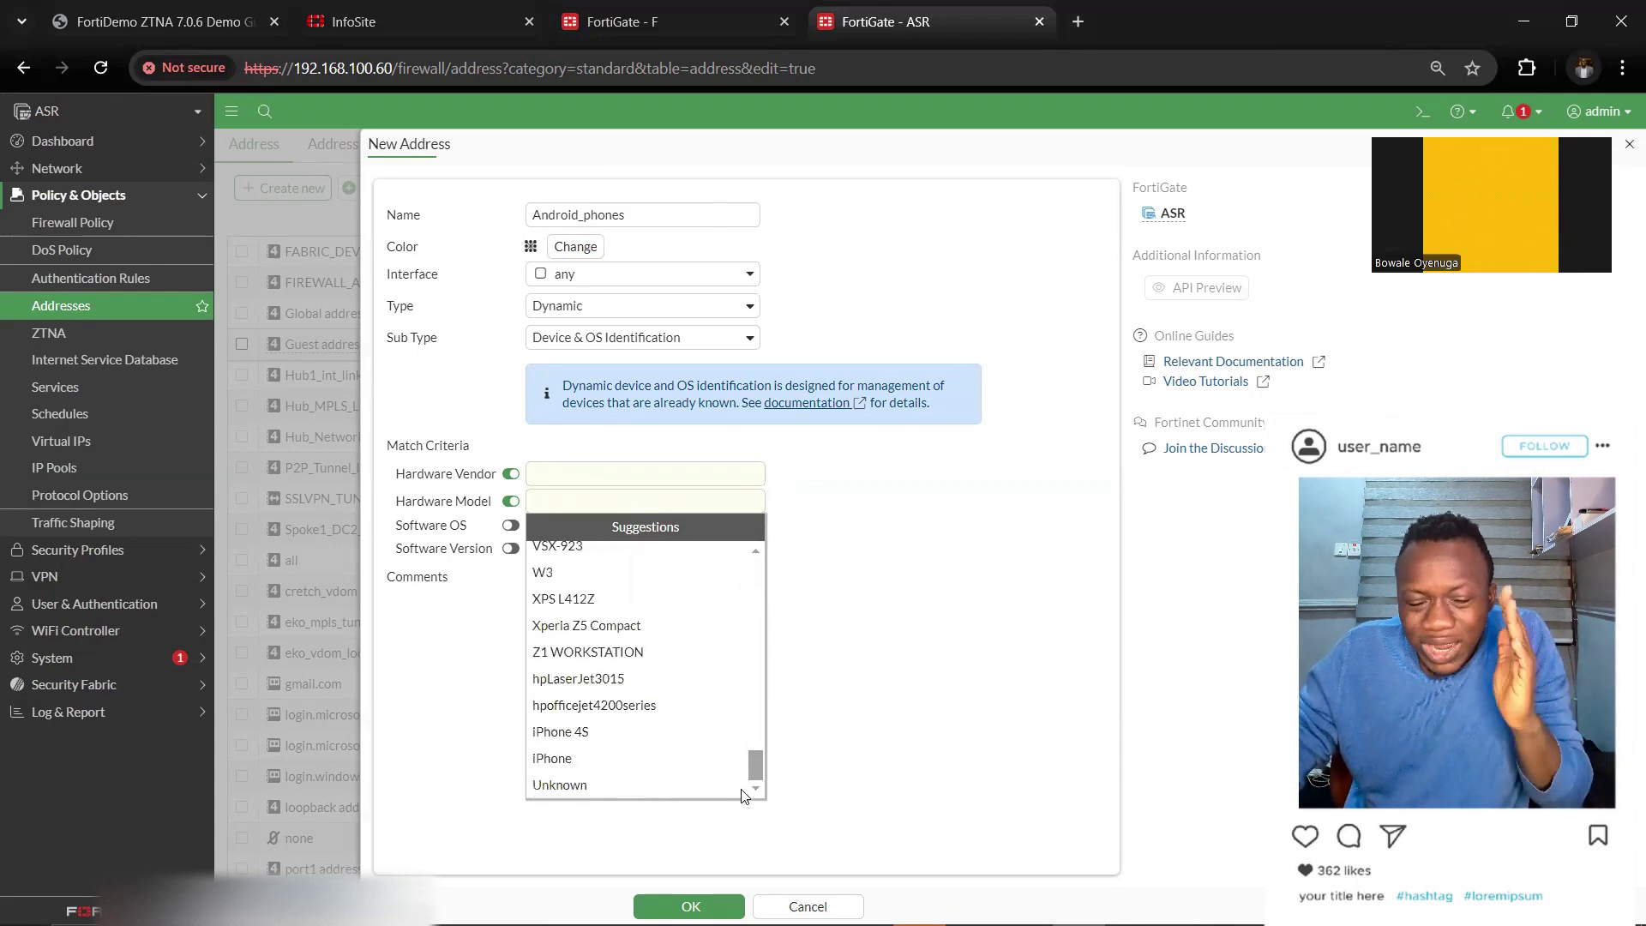
left_click(512, 505)
left_click(511, 473)
Enable the Software OS match criterion and set it to Android.
left_click(511, 565)
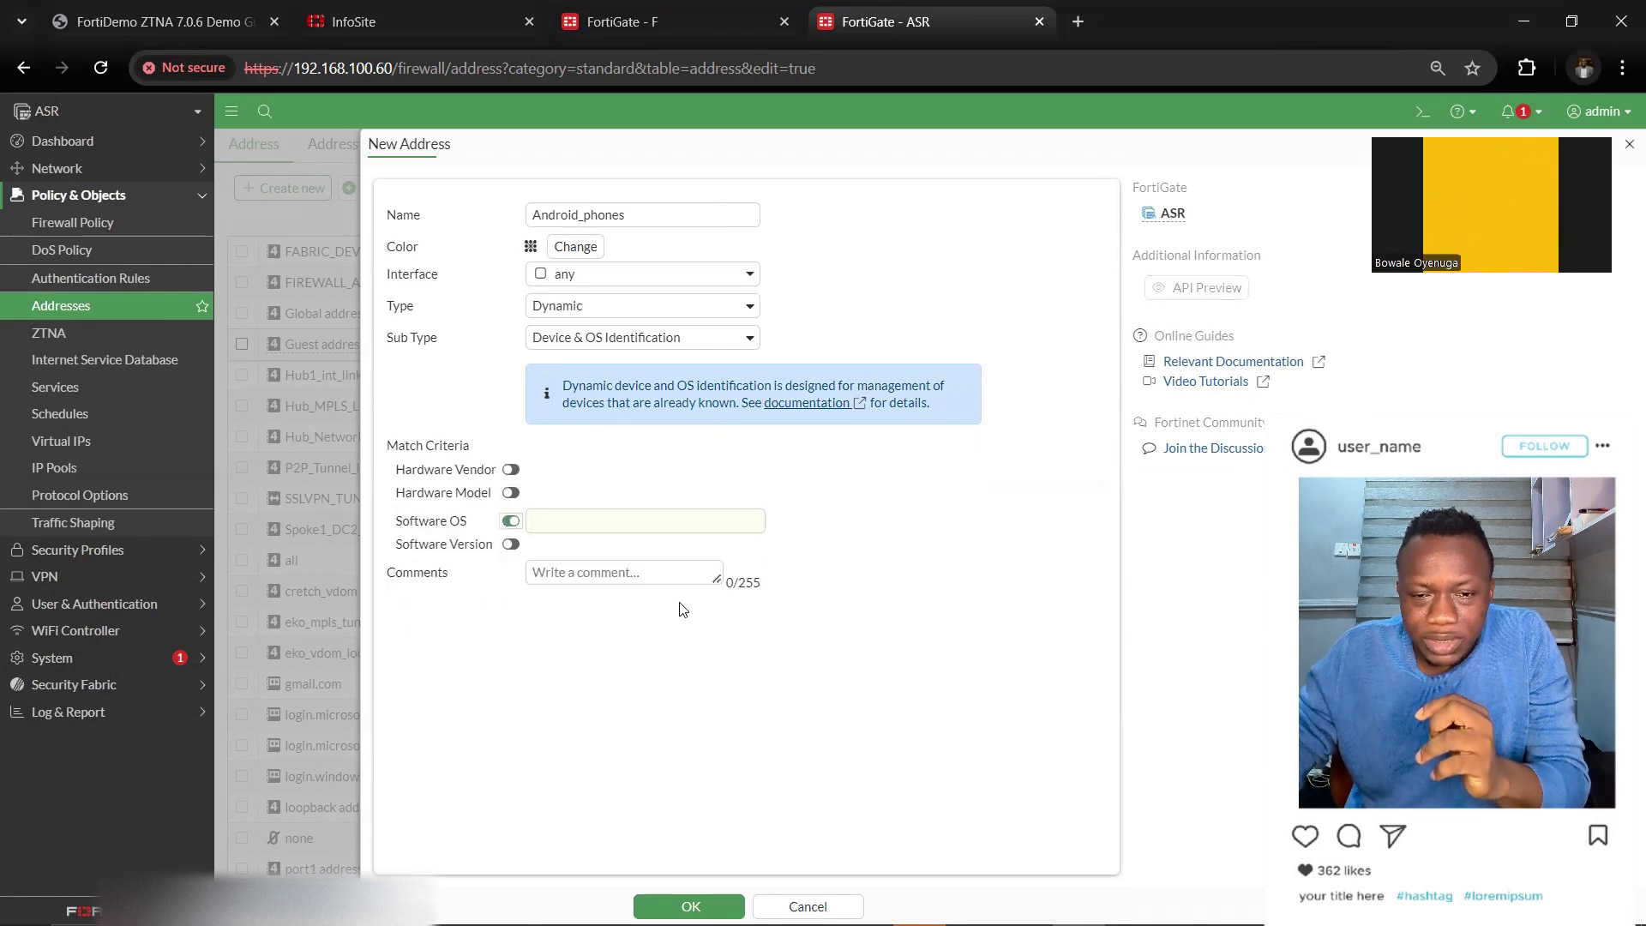
left_click(629, 519)
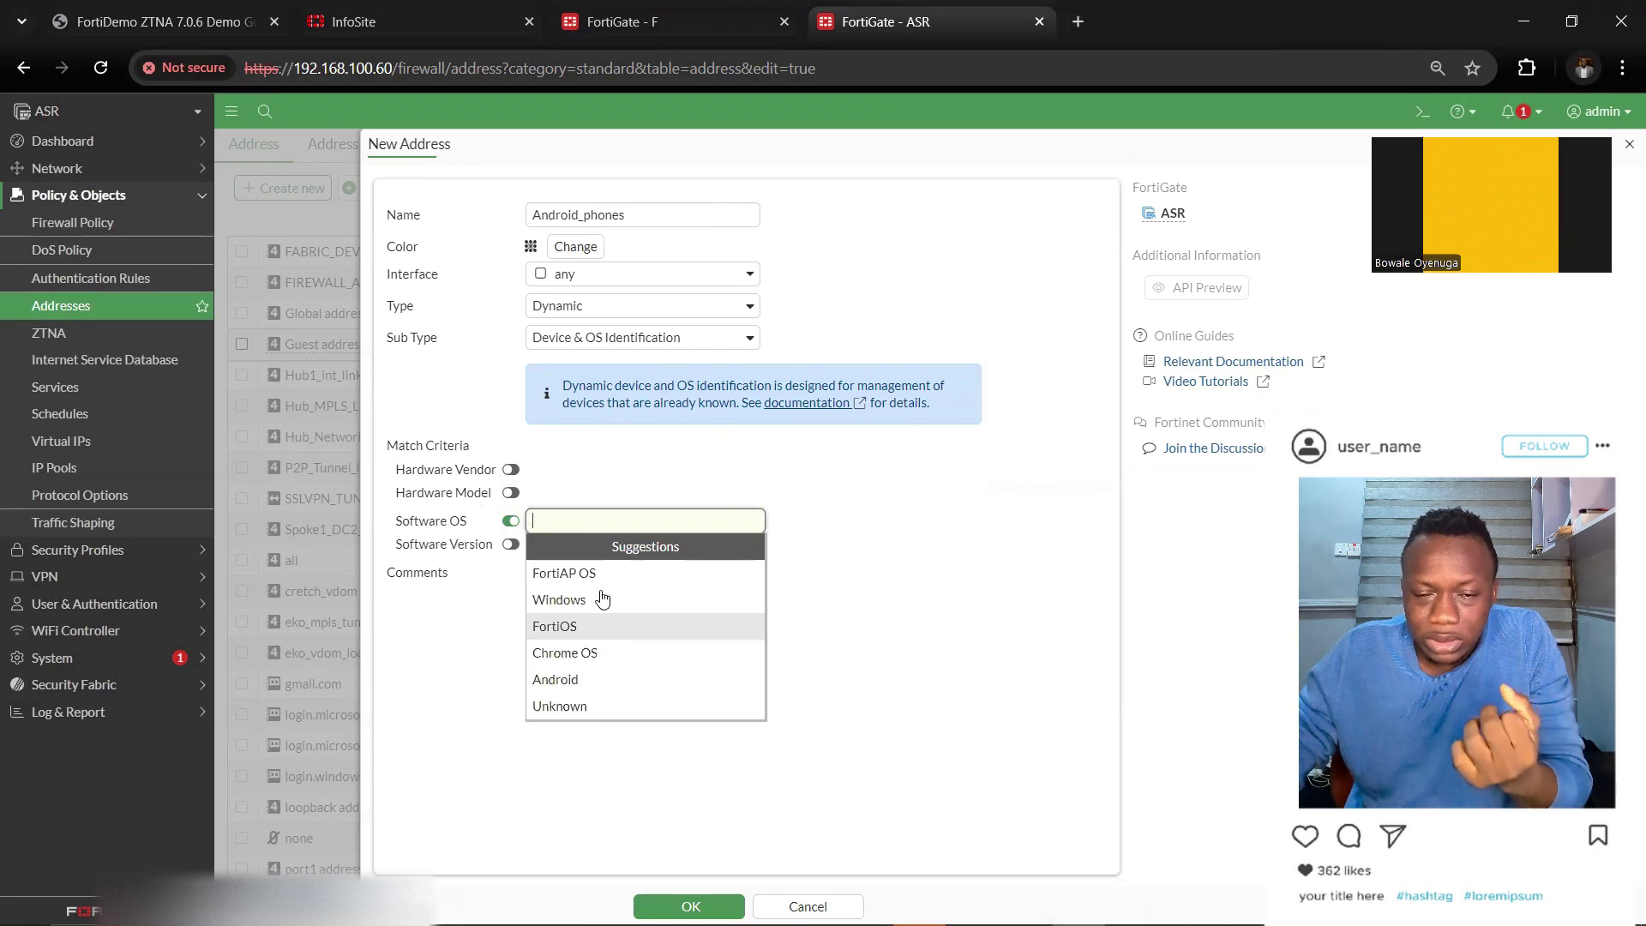
left_click(556, 679)
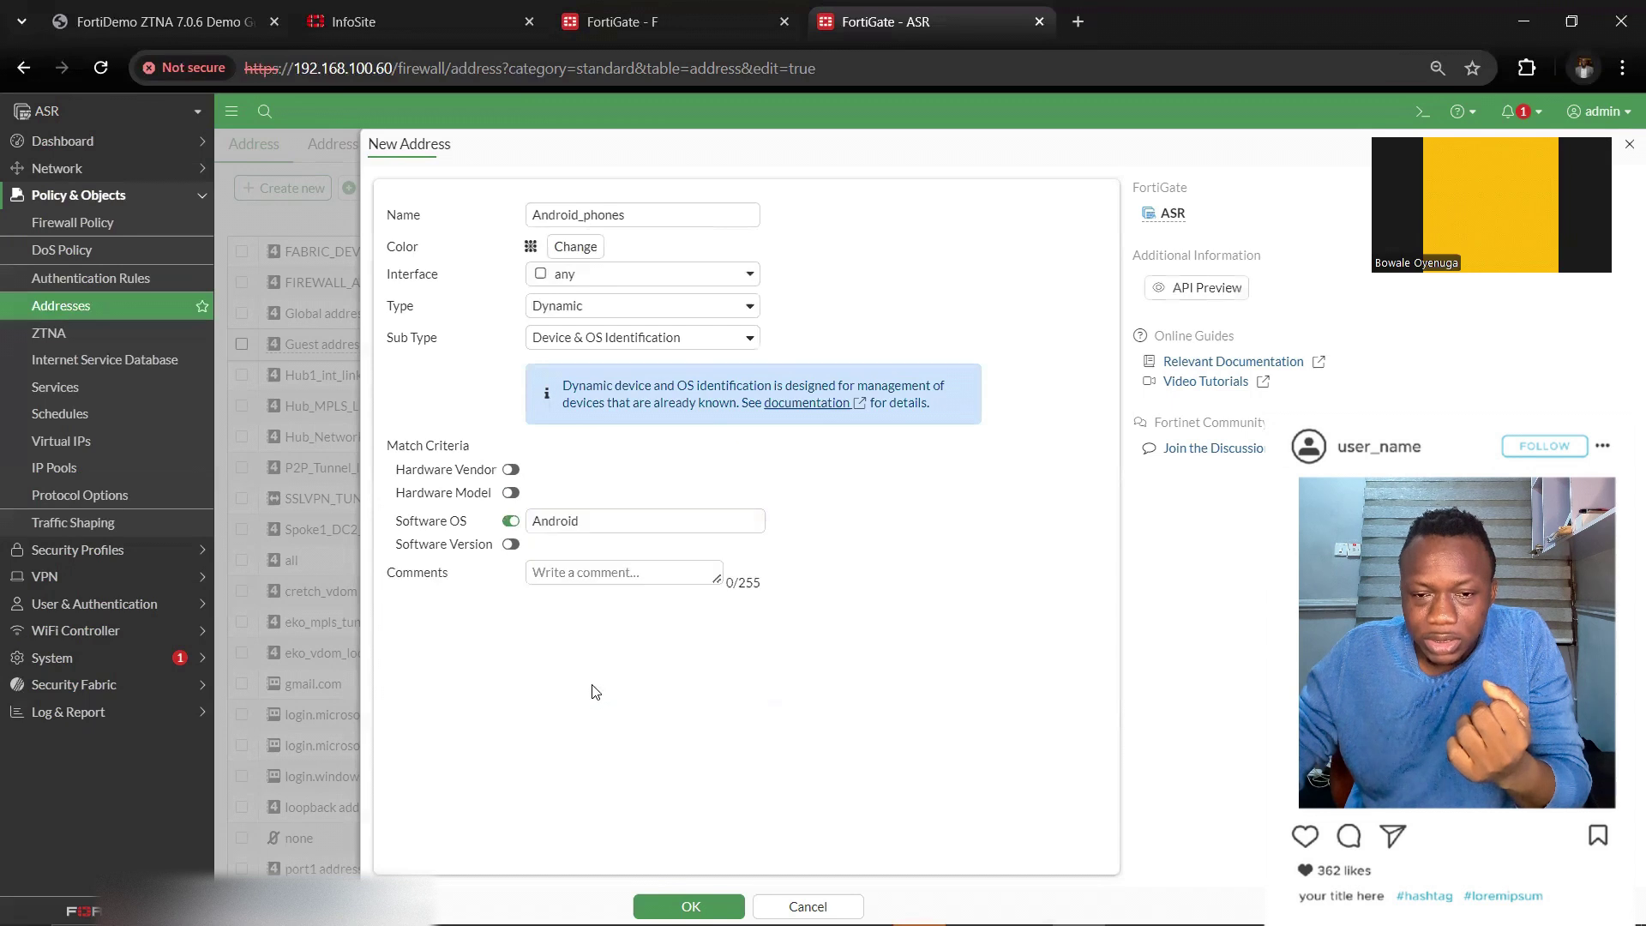
Check the suggested Software Version values, leave that criterion disabled, and save the new address object.
left_click(511, 545)
left_click(733, 549)
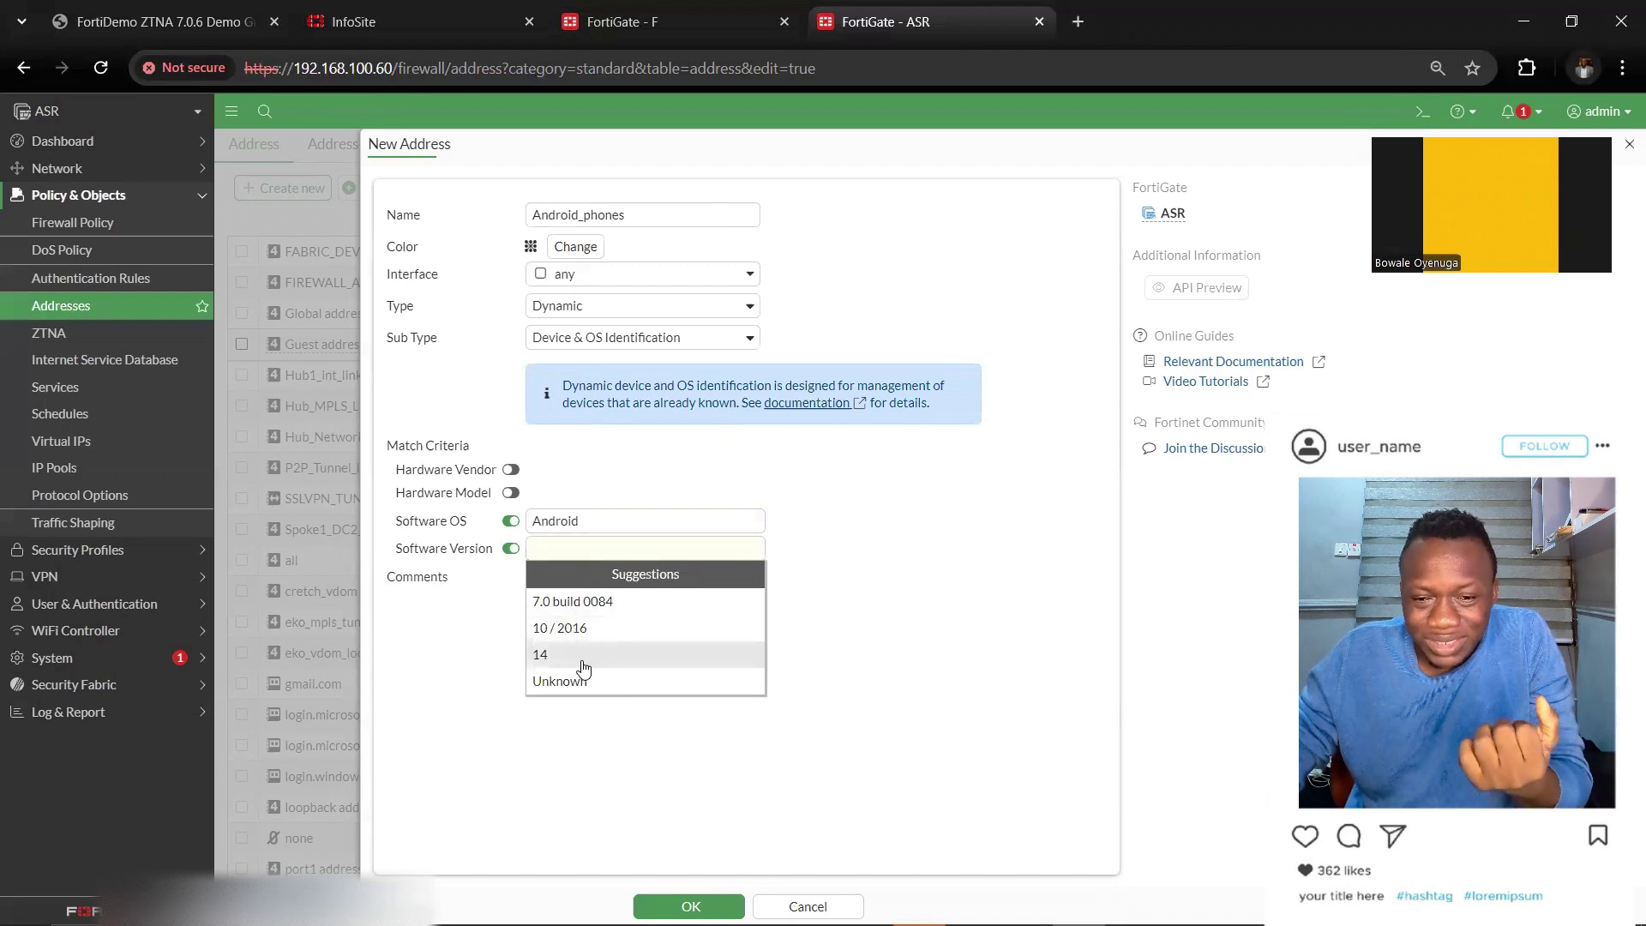
left_click(470, 606)
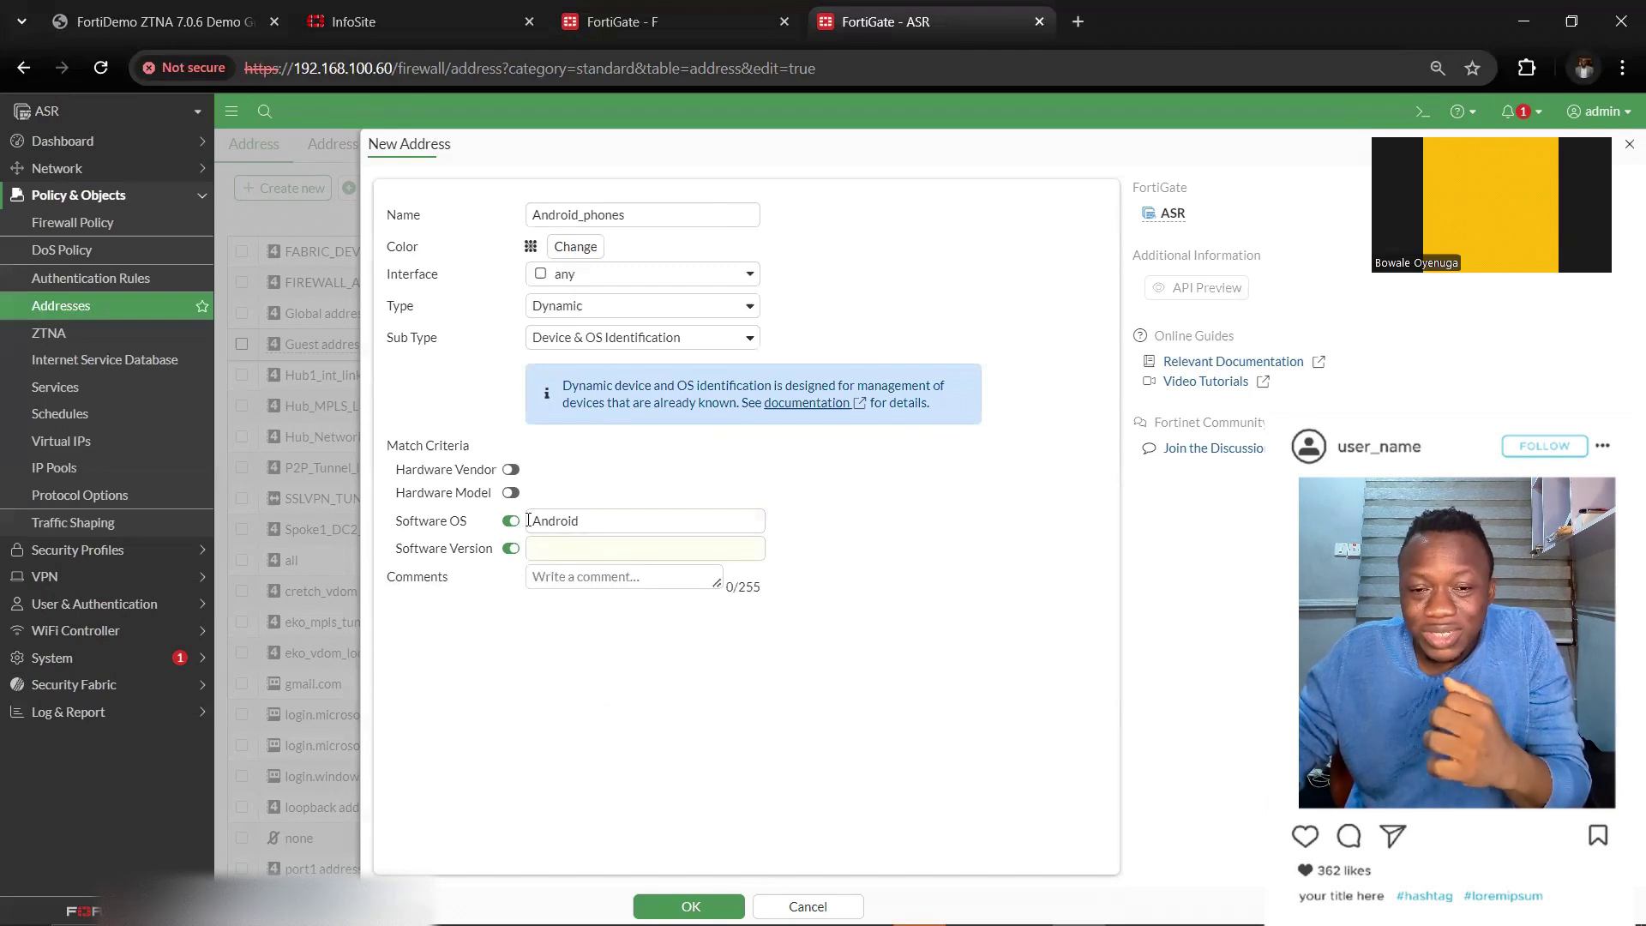
left_click(509, 548)
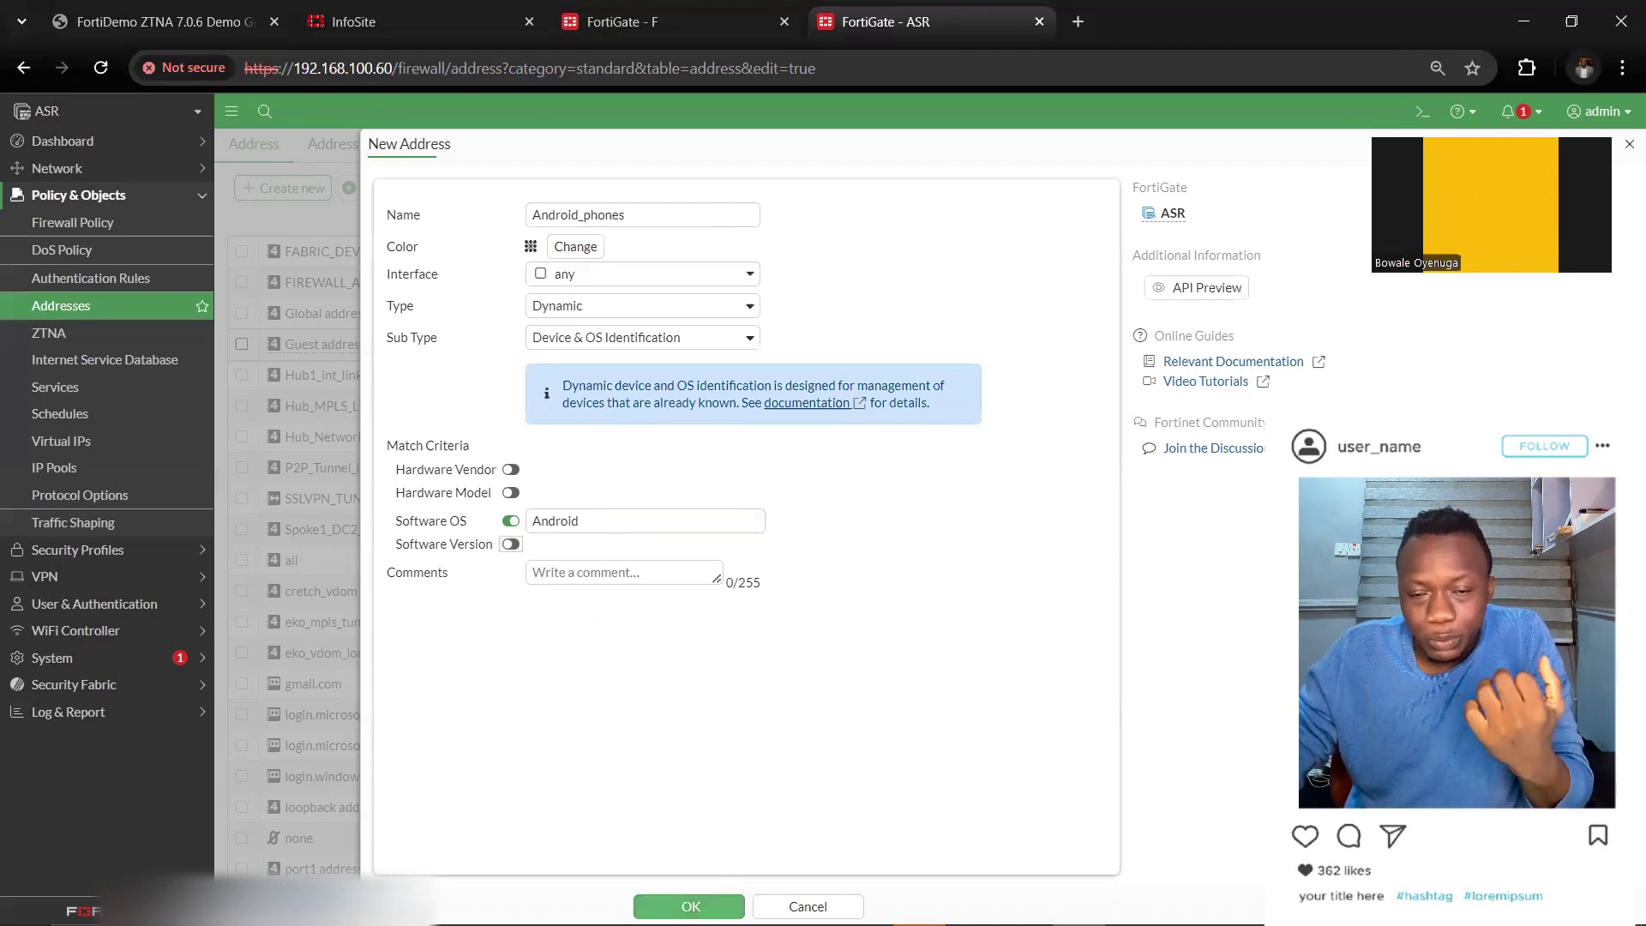
left_click(691, 907)
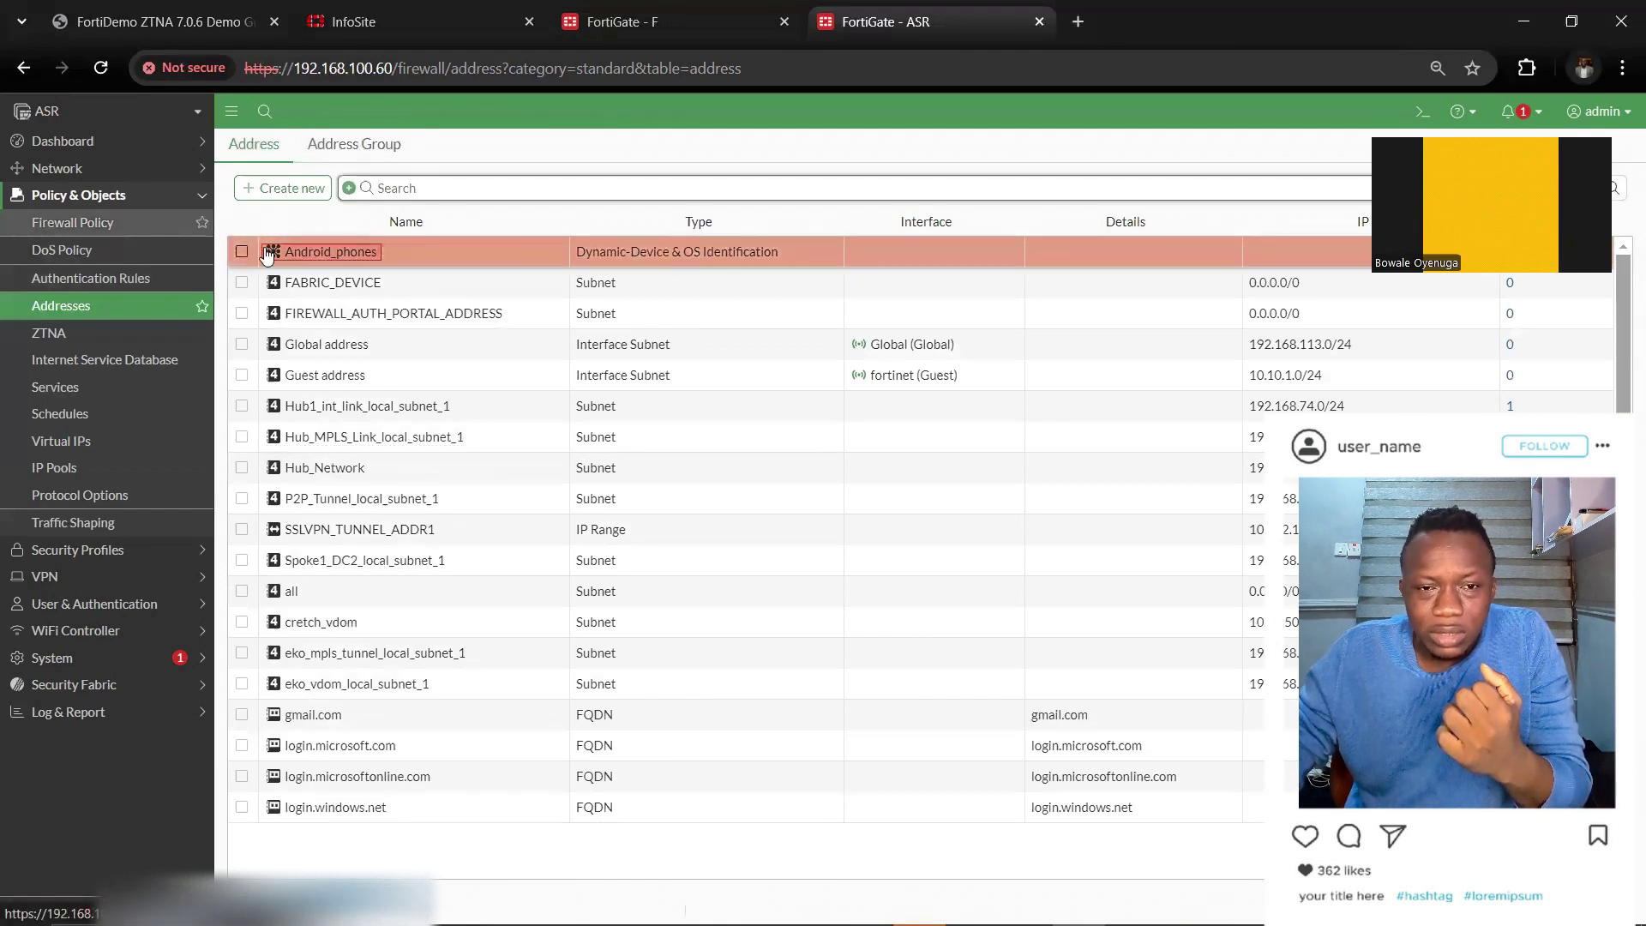
Open the Forward Traffic log and set the time range of the disk logs to 1 hour.
left_click(119, 198)
left_click(82, 391)
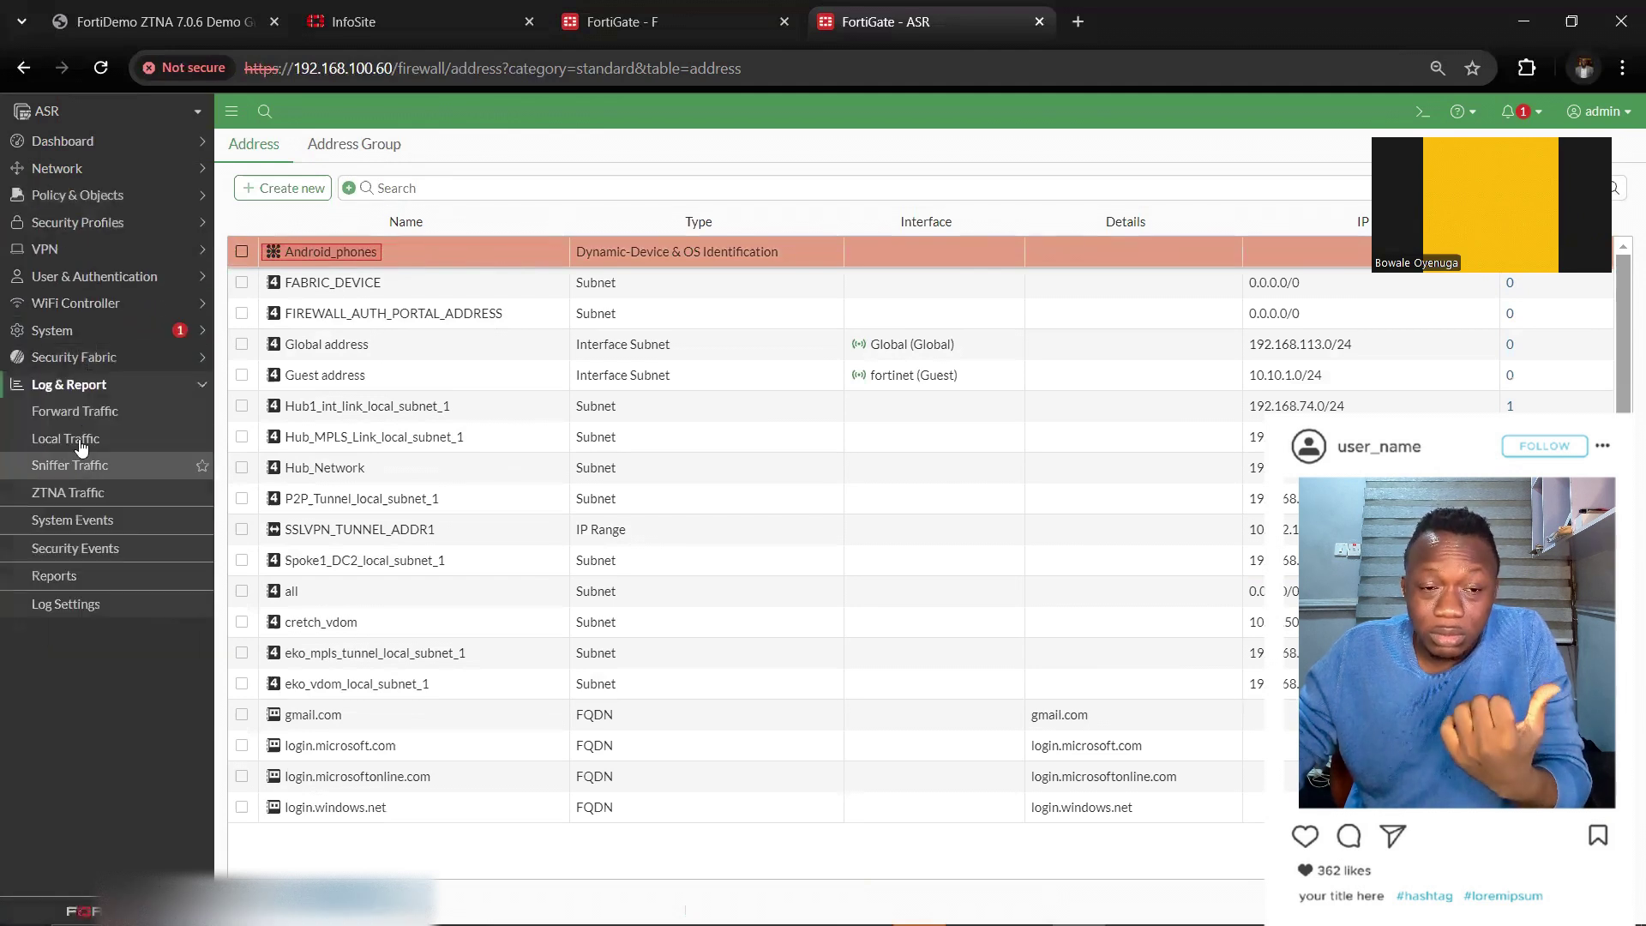
left_click(82, 415)
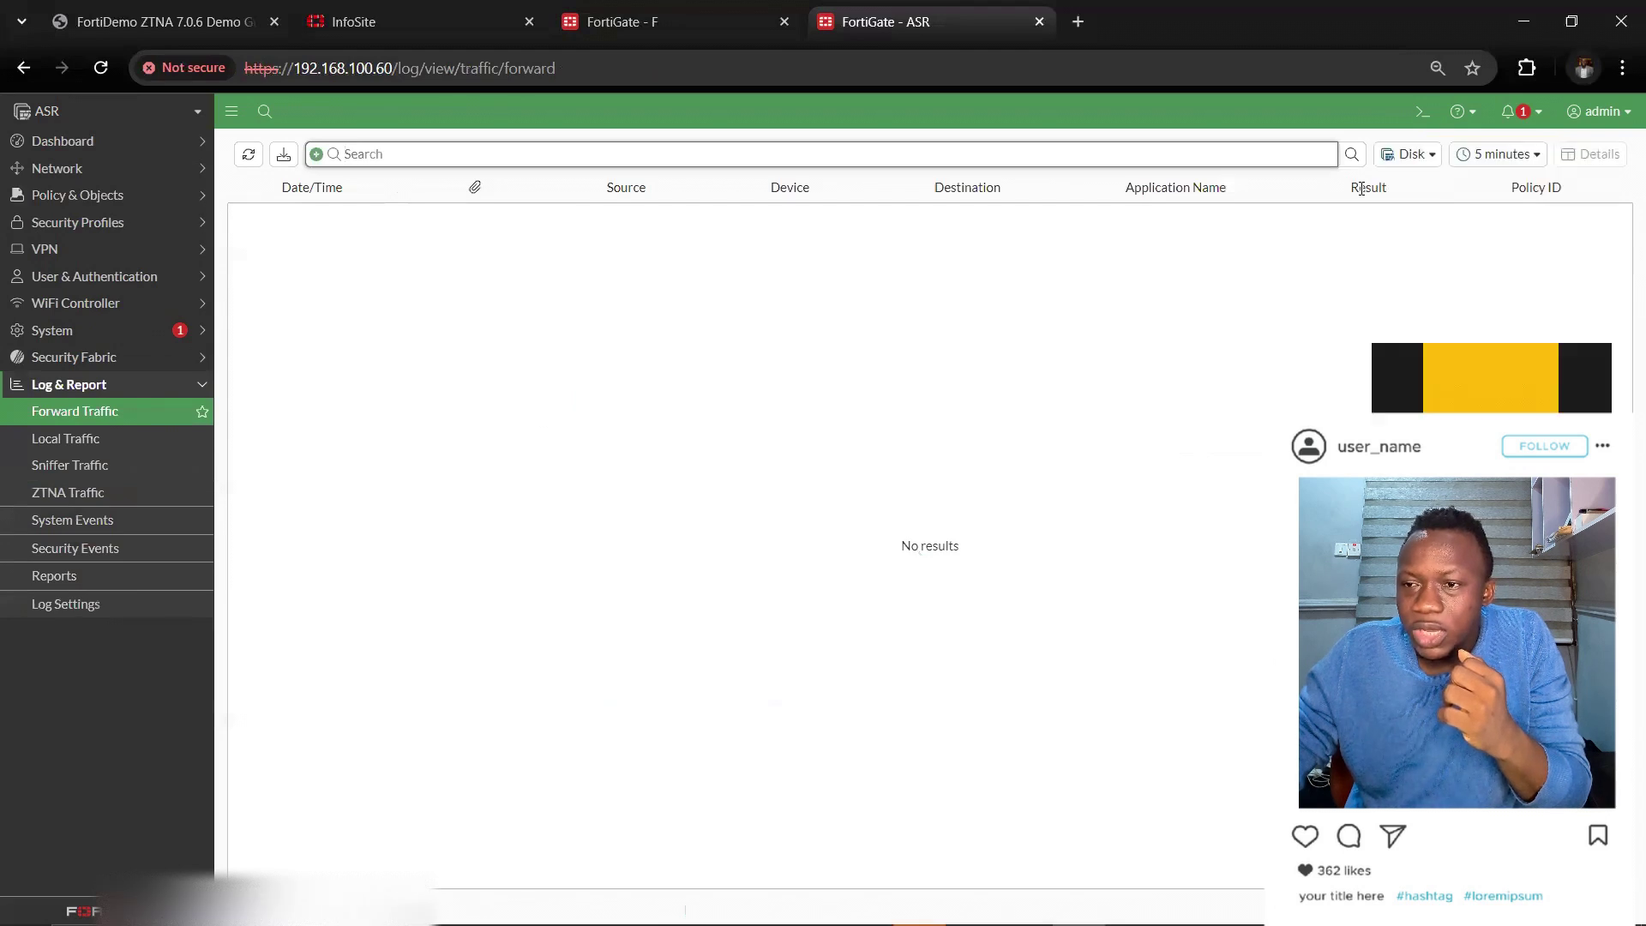
left_click(1407, 154)
left_click(1407, 153)
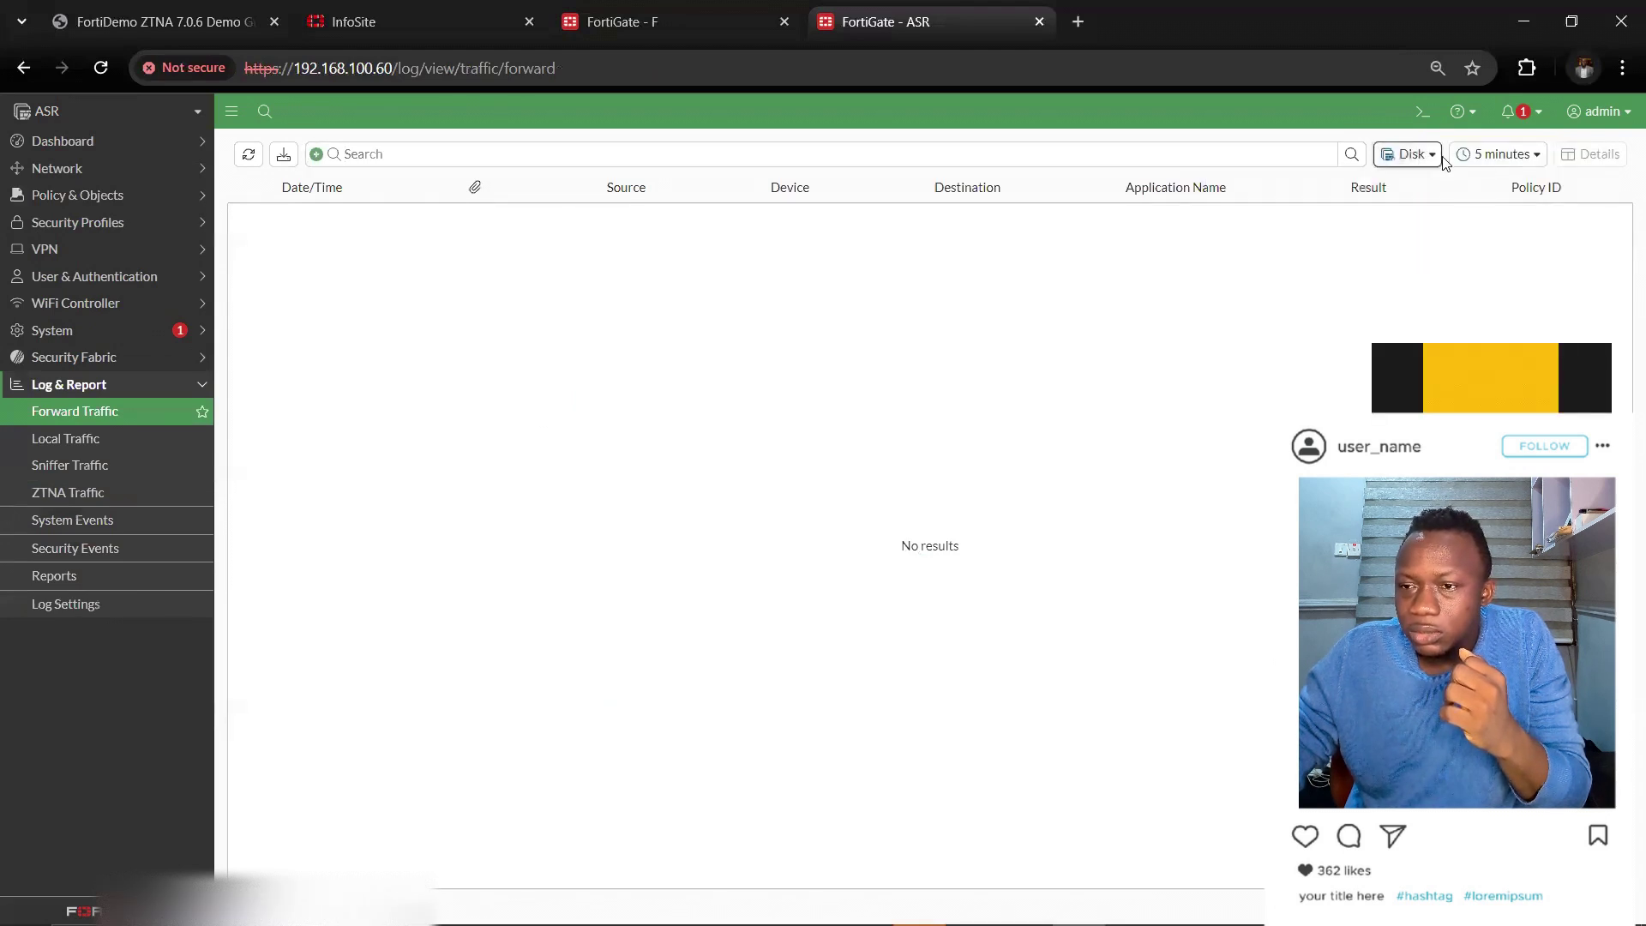
left_click(1500, 154)
left_click(1490, 204)
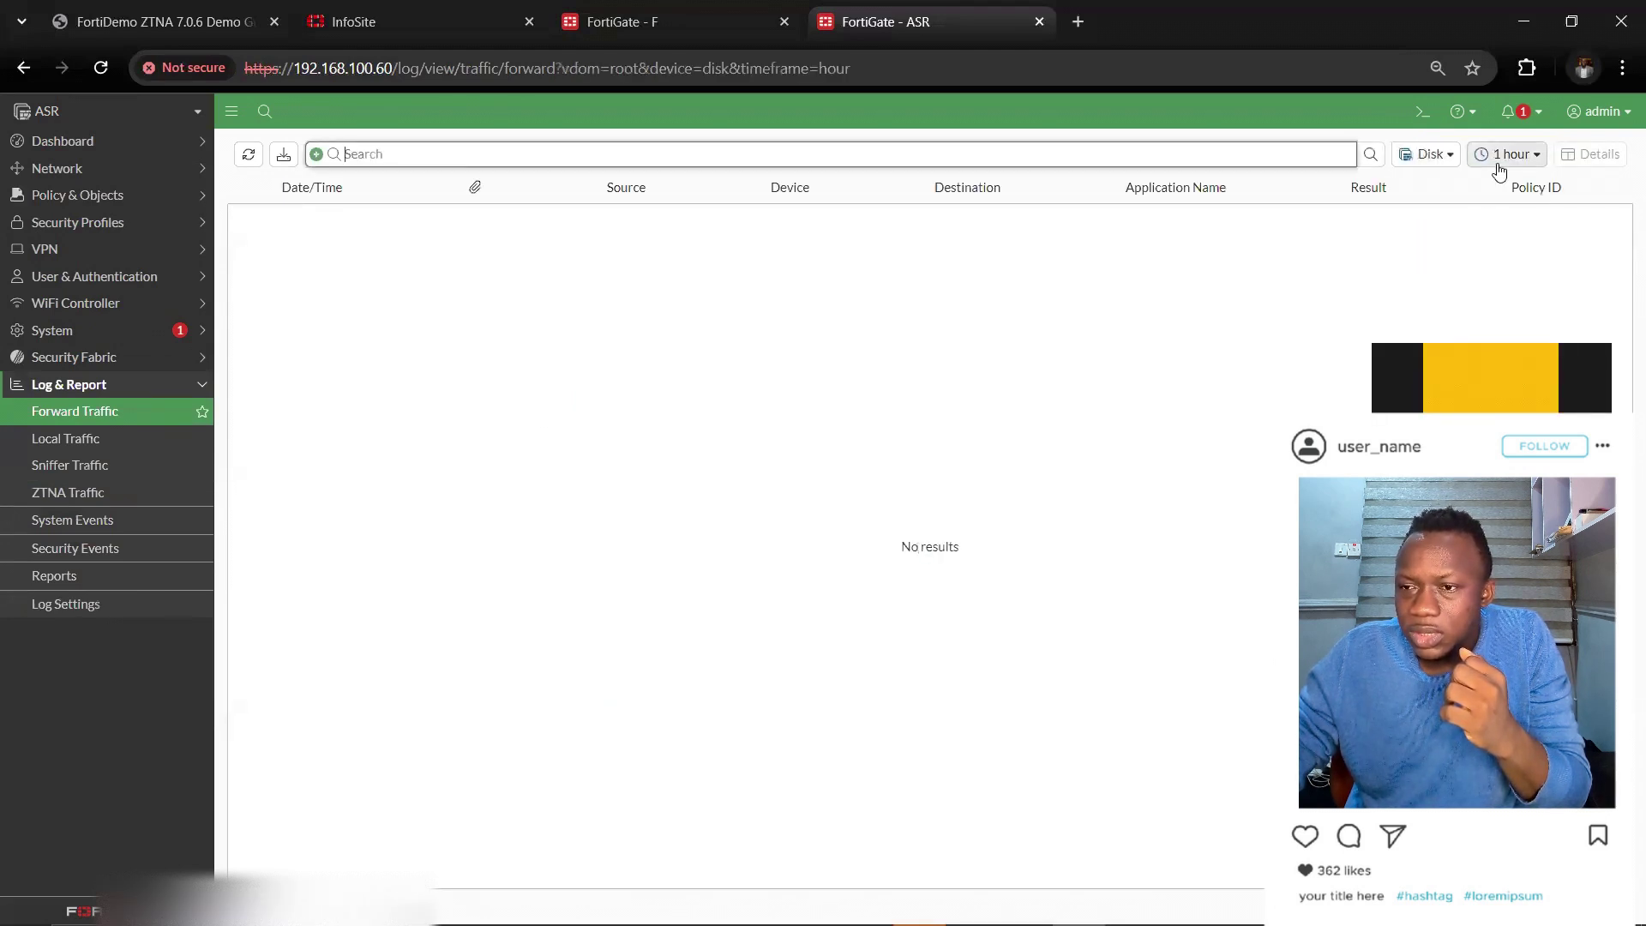
Switch the forward traffic log source to Memory and examine the source addresses and device names of the entries.
left_click(1501, 154)
left_click(1428, 153)
left_click(1430, 178)
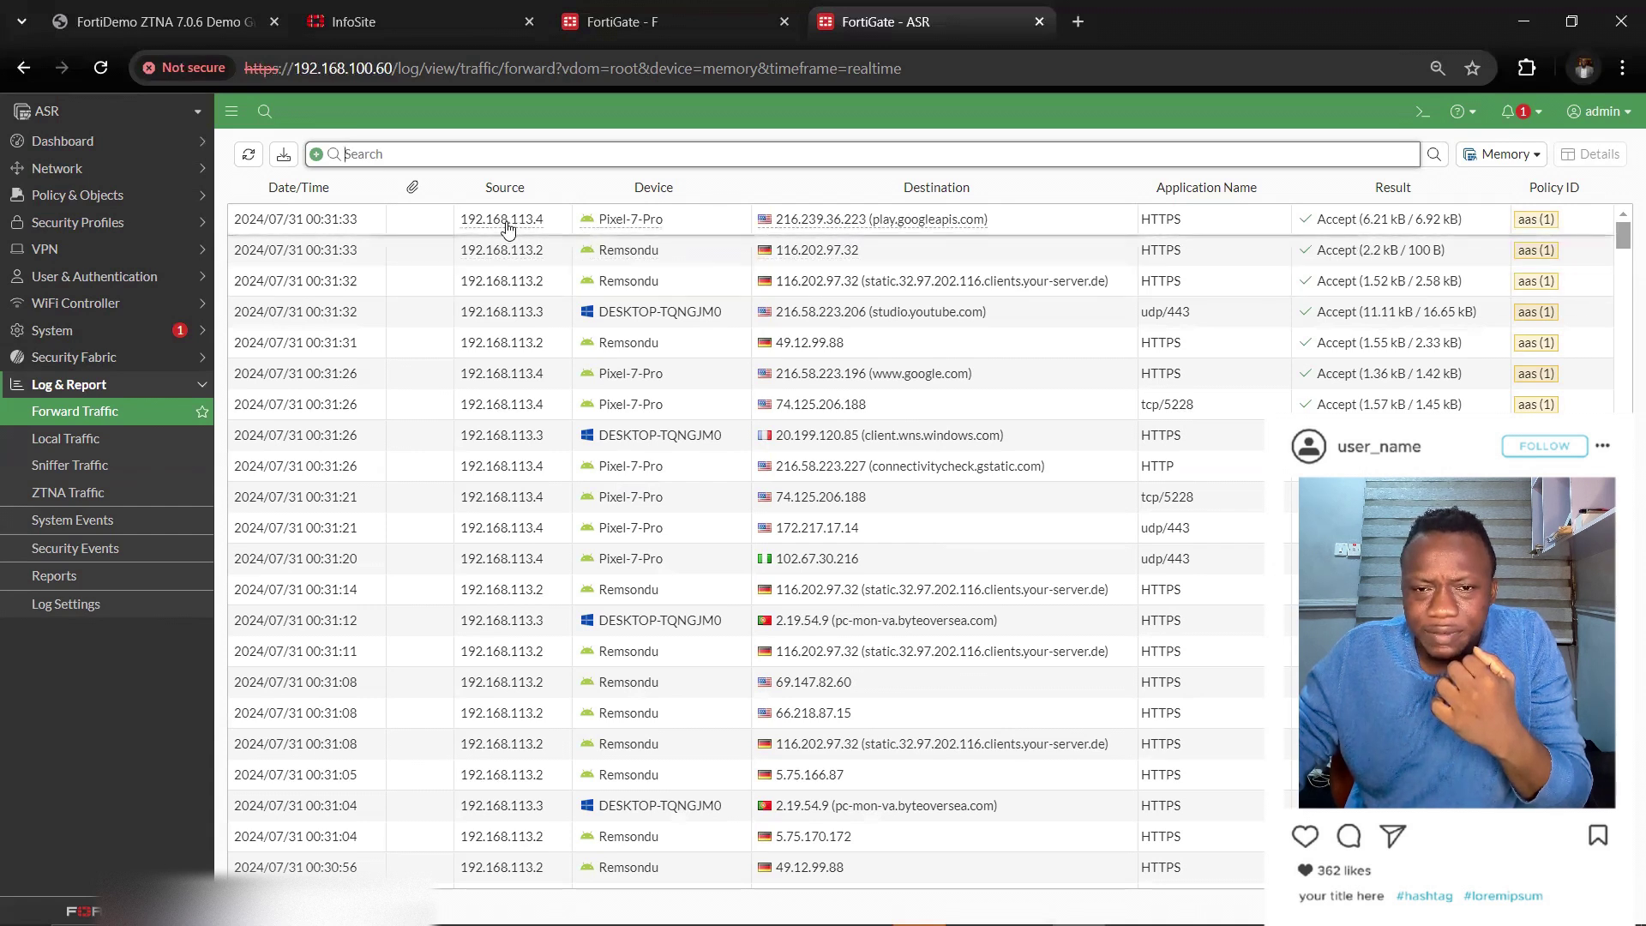
mouse_move(507, 227)
left_click_drag(508, 228, 664, 232)
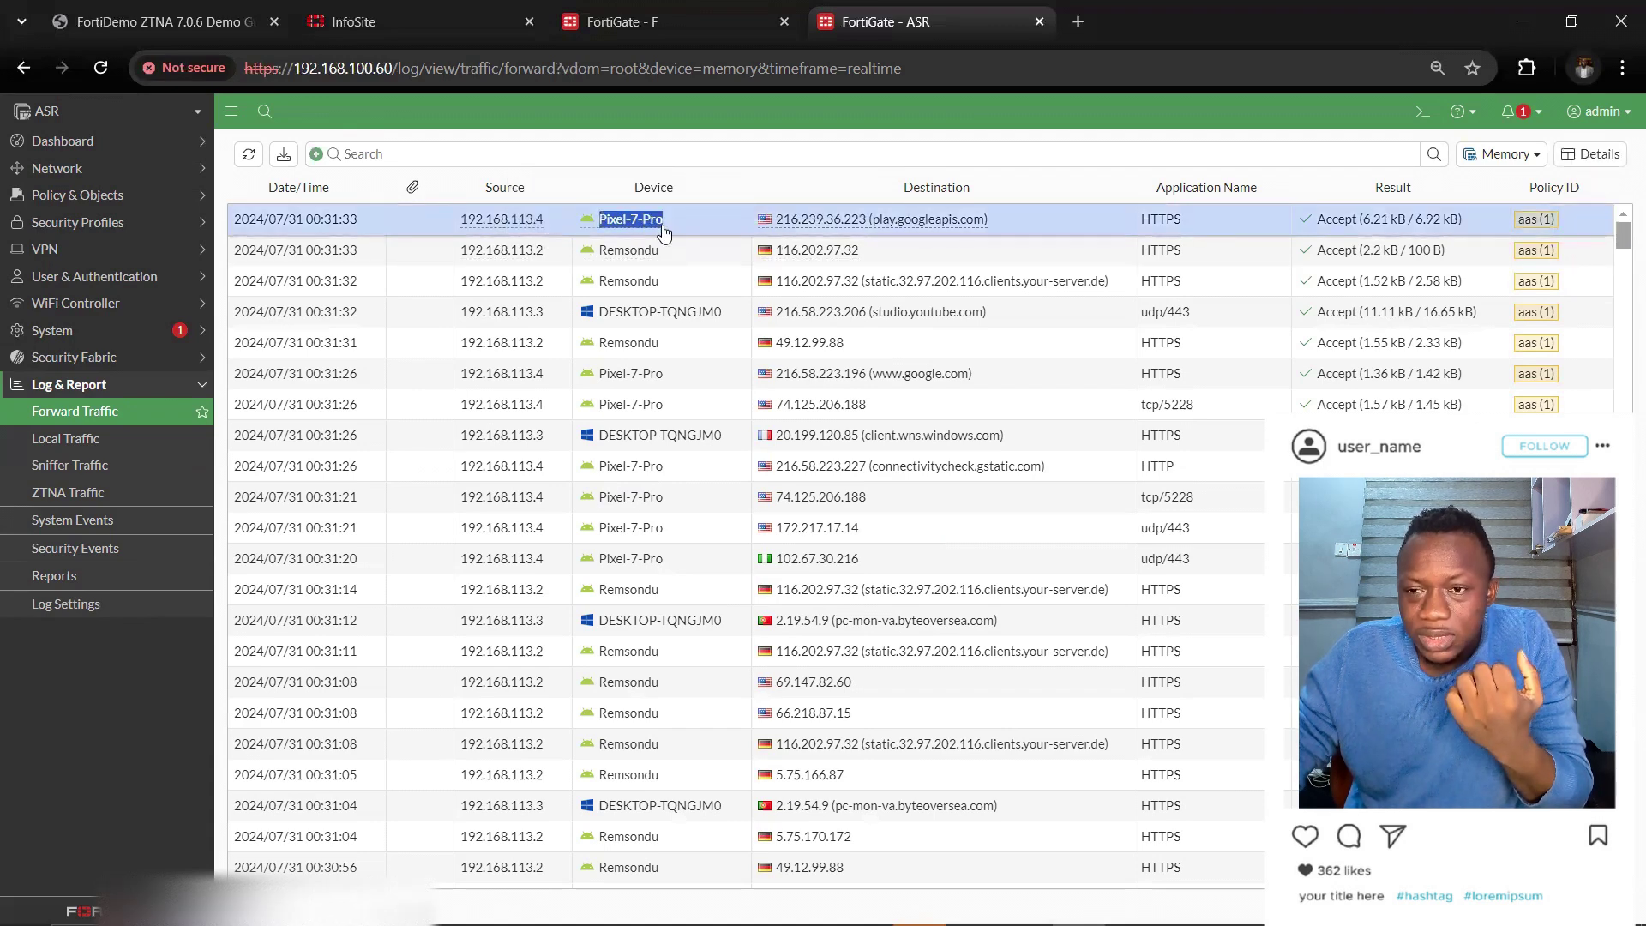
left_click_drag(722, 313, 699, 316)
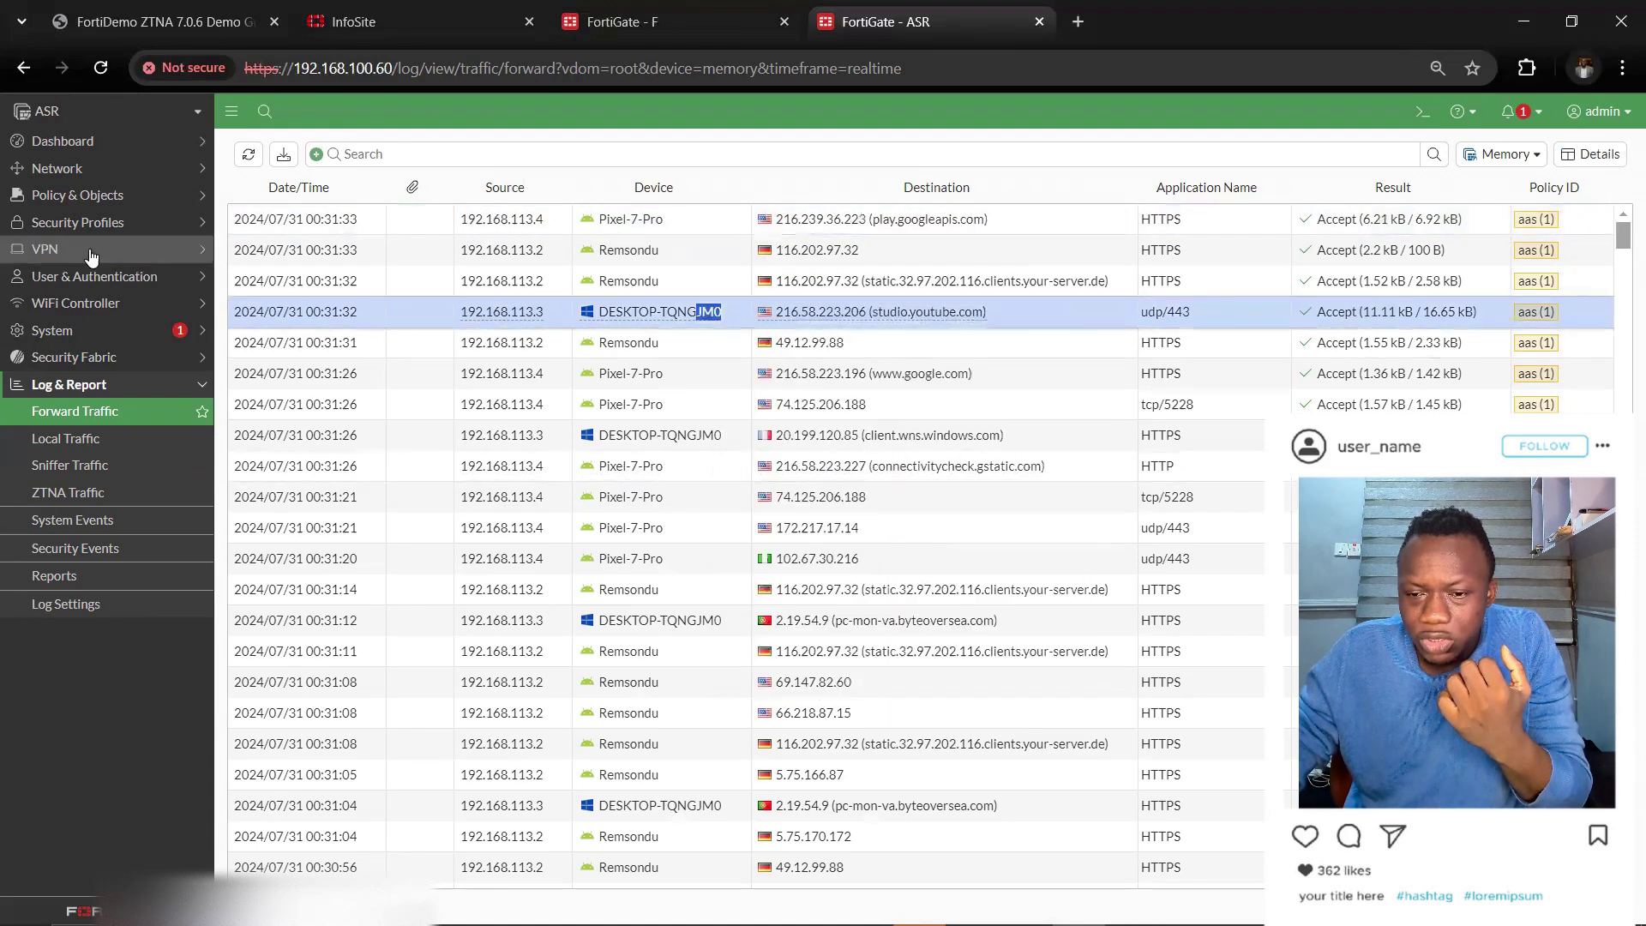
Copy the aas firewall policy from Global to WAN and paste the copy above the original.
left_click(110, 196)
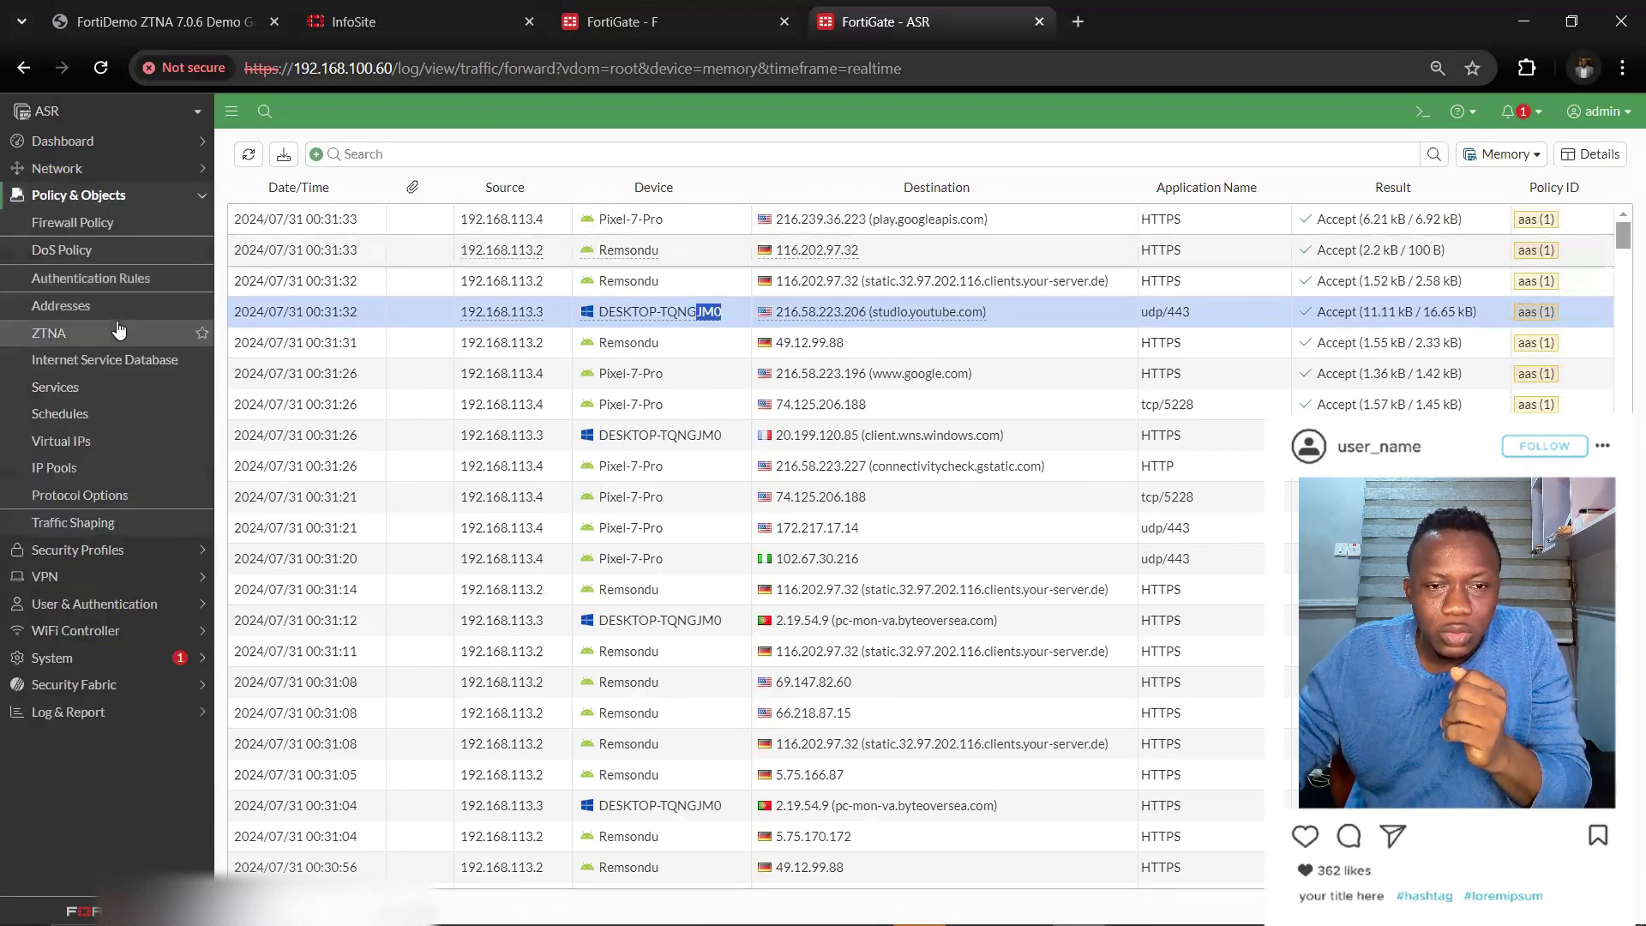
left_click(86, 223)
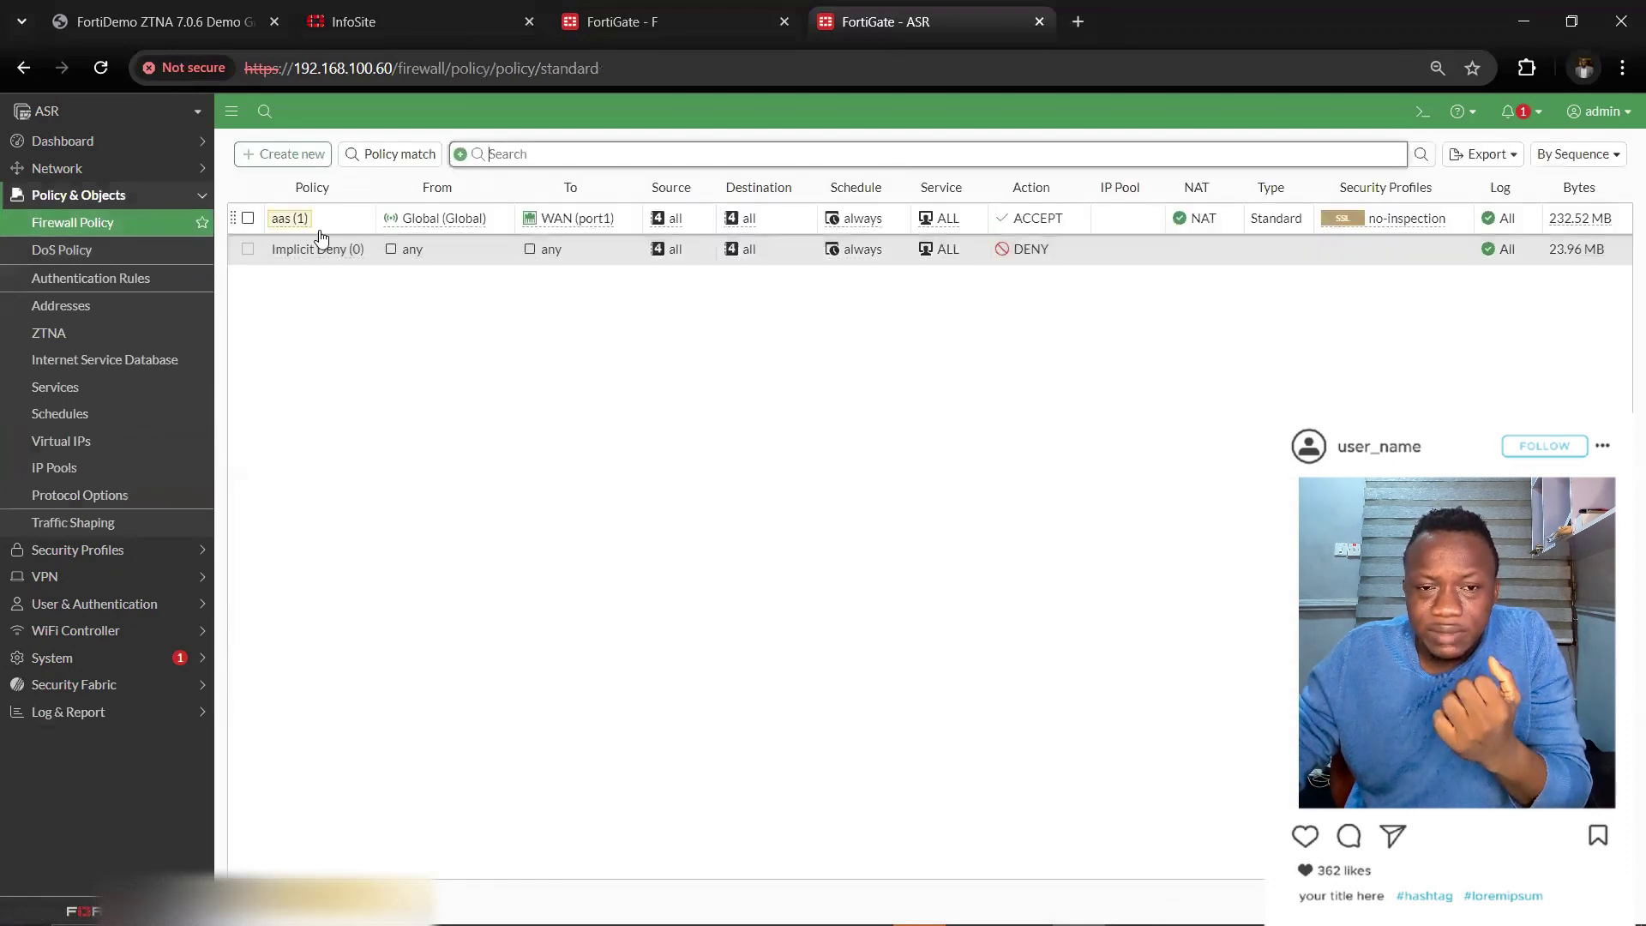
mouse_move(396, 224)
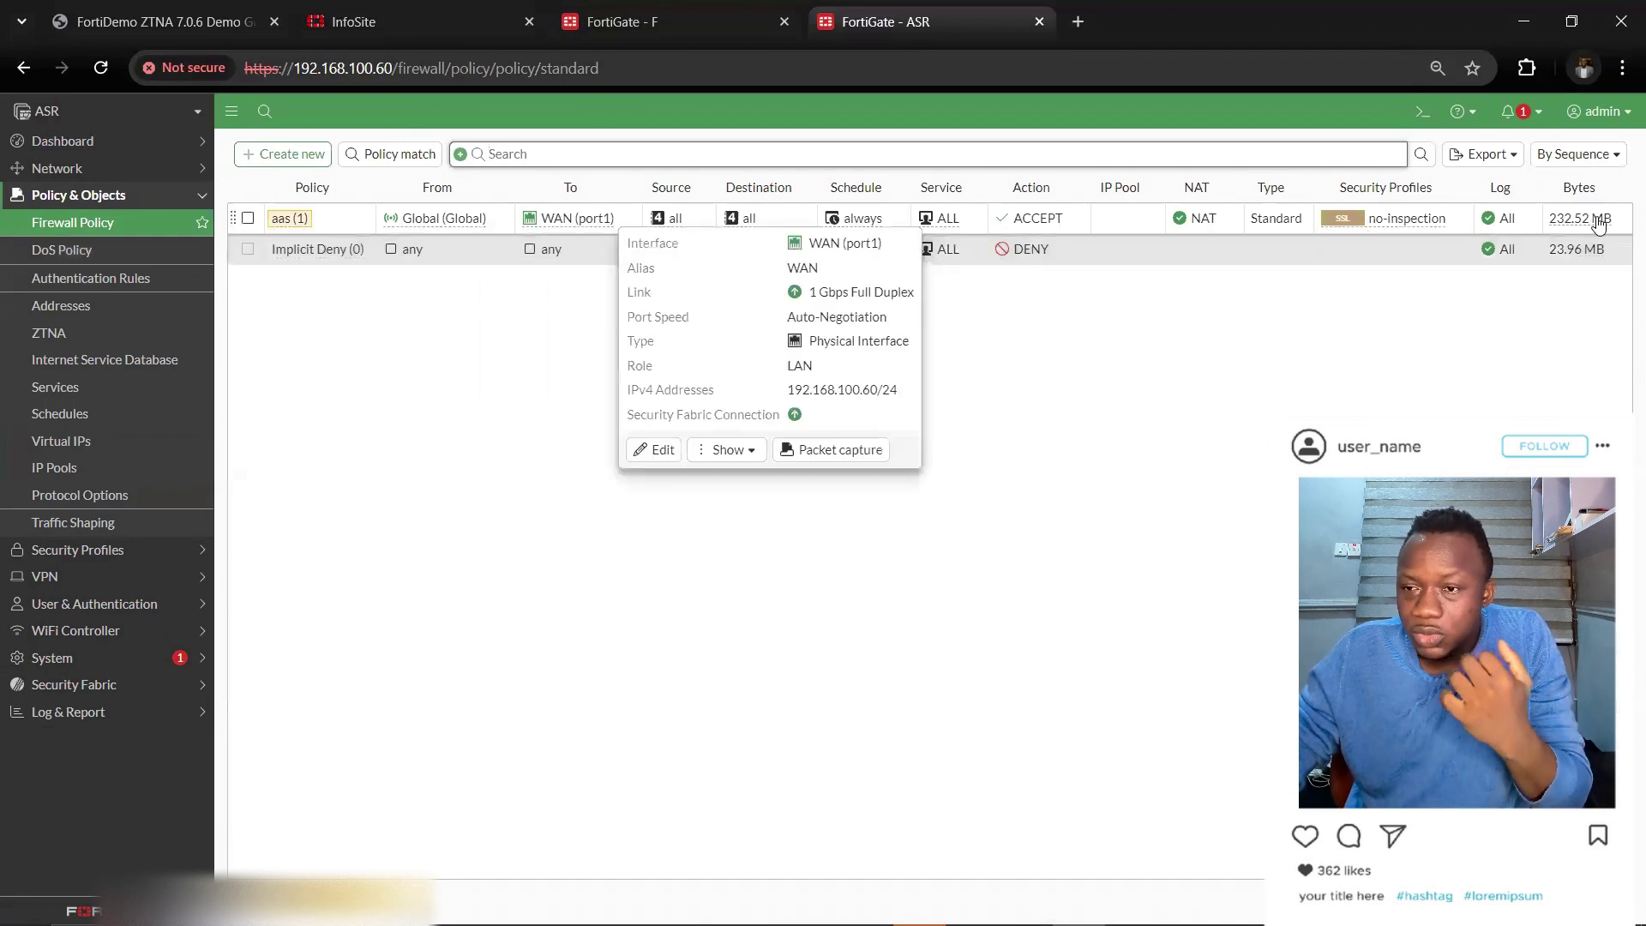
right_click(319, 227)
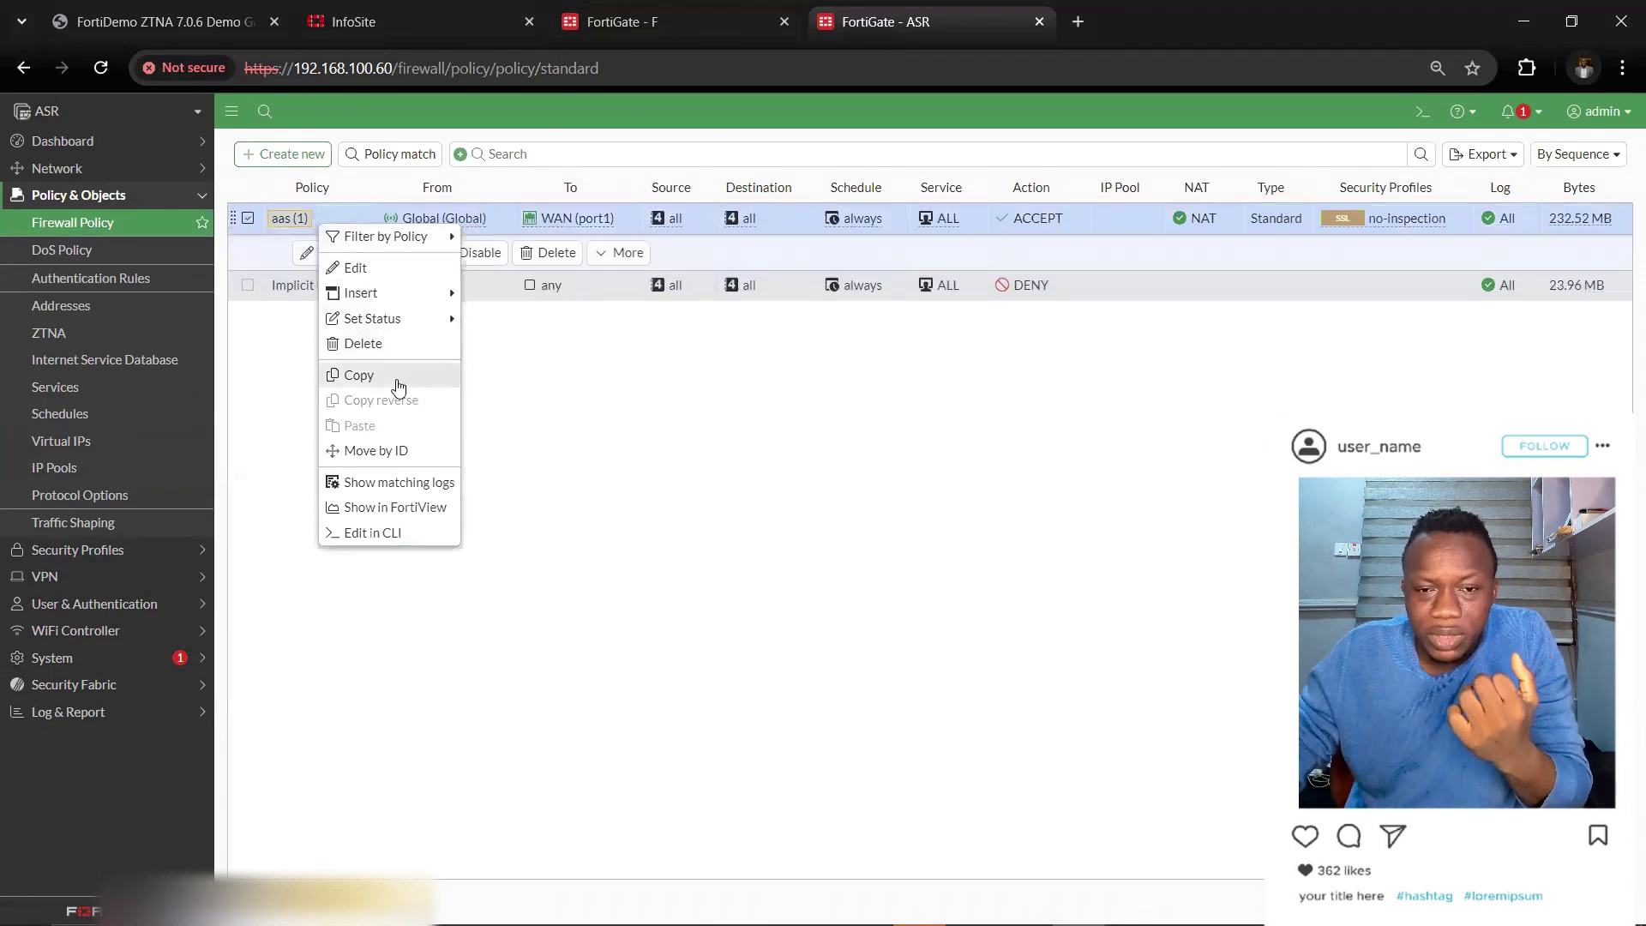
left_click(397, 377)
right_click(261, 243)
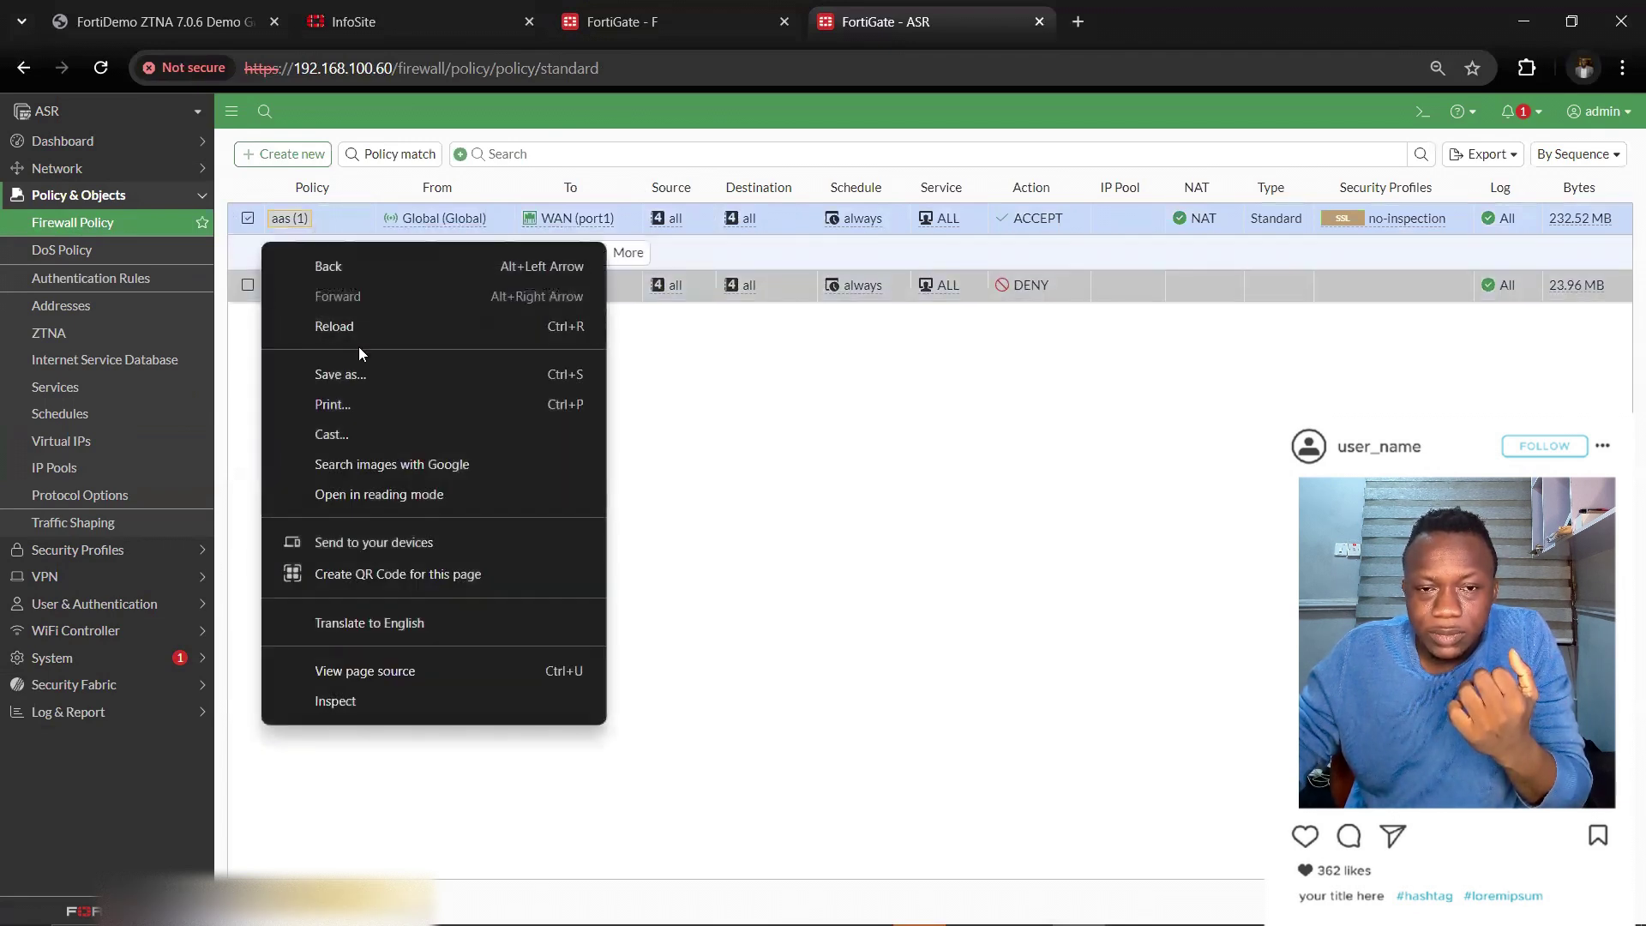
key("Escape")
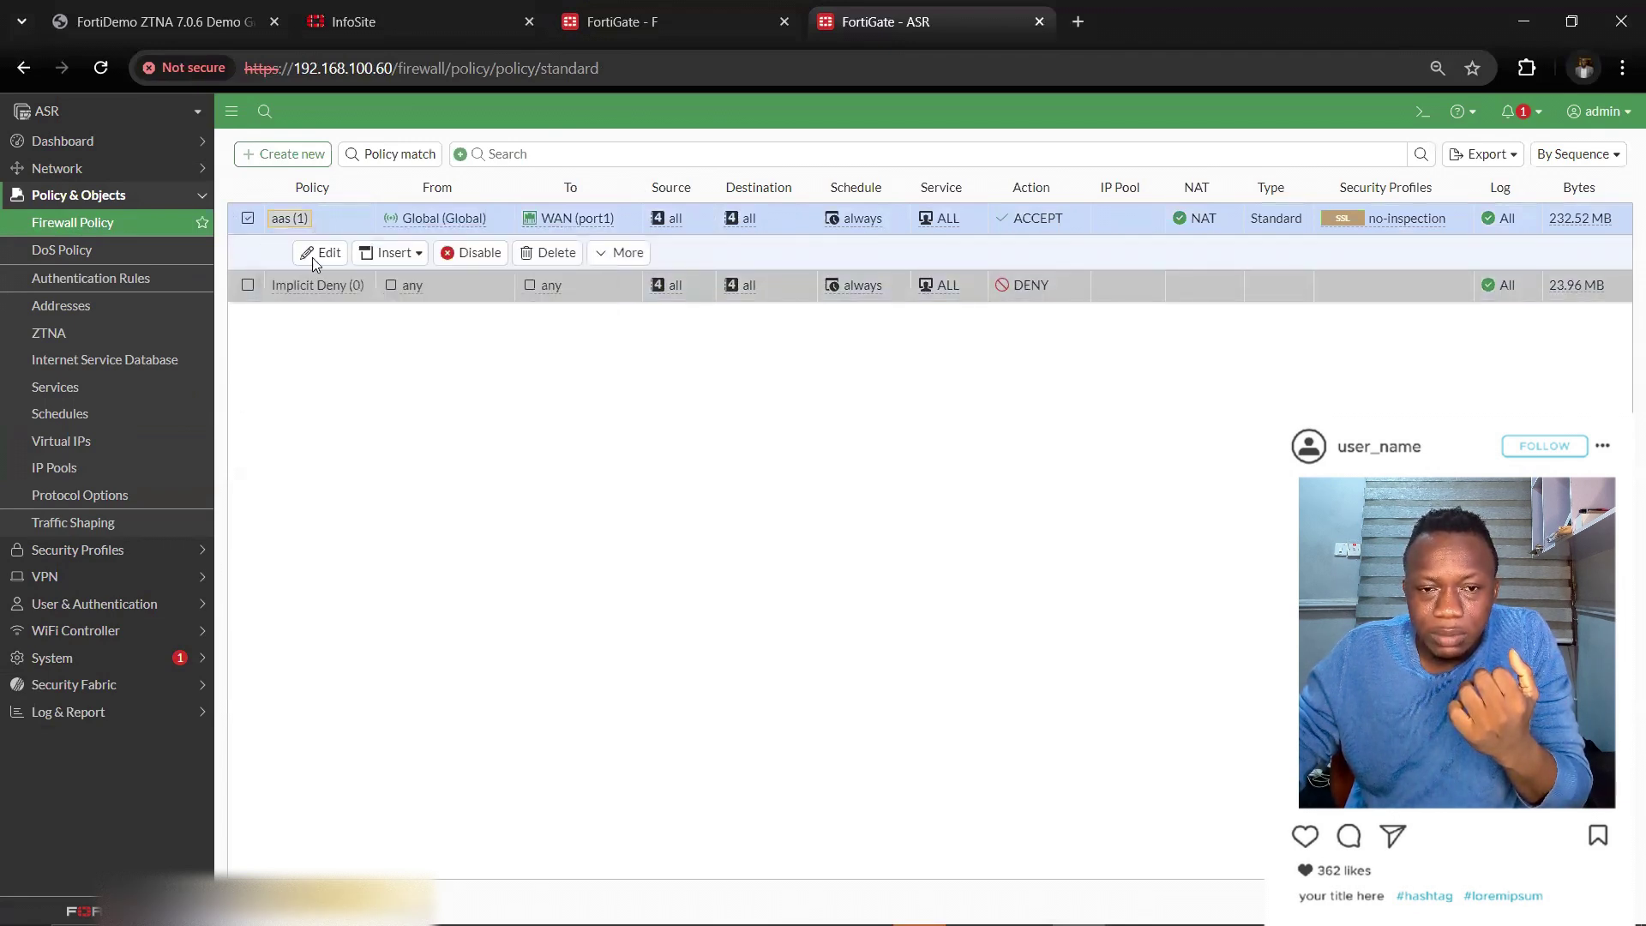
right_click(343, 225)
mouse_move(467, 295)
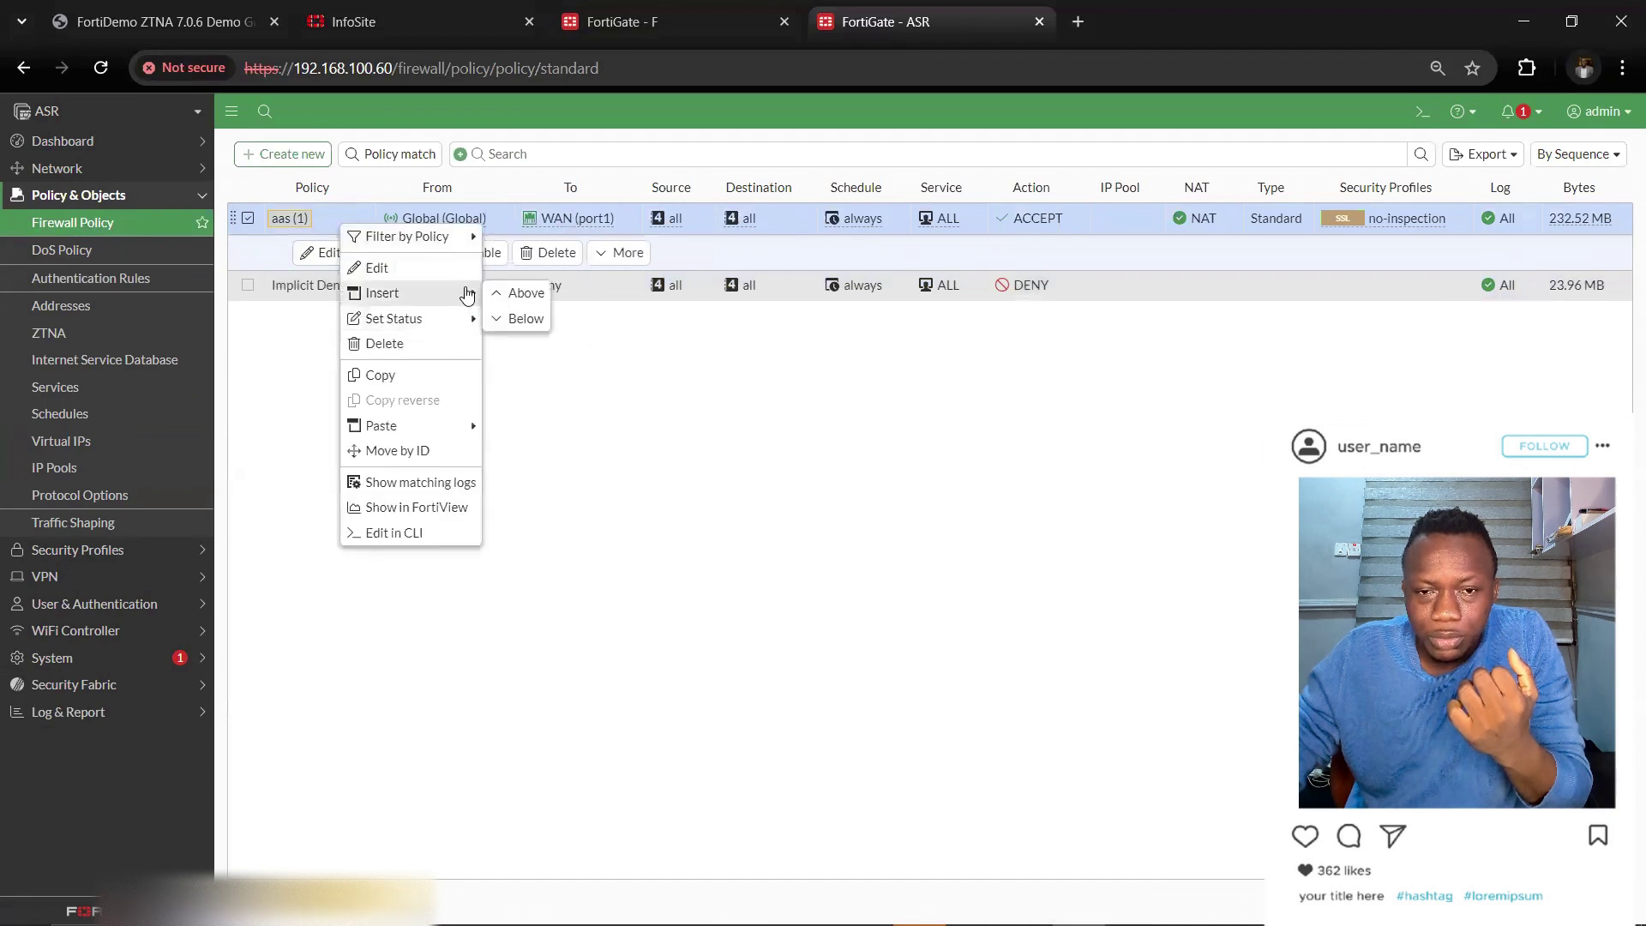
left_click(506, 426)
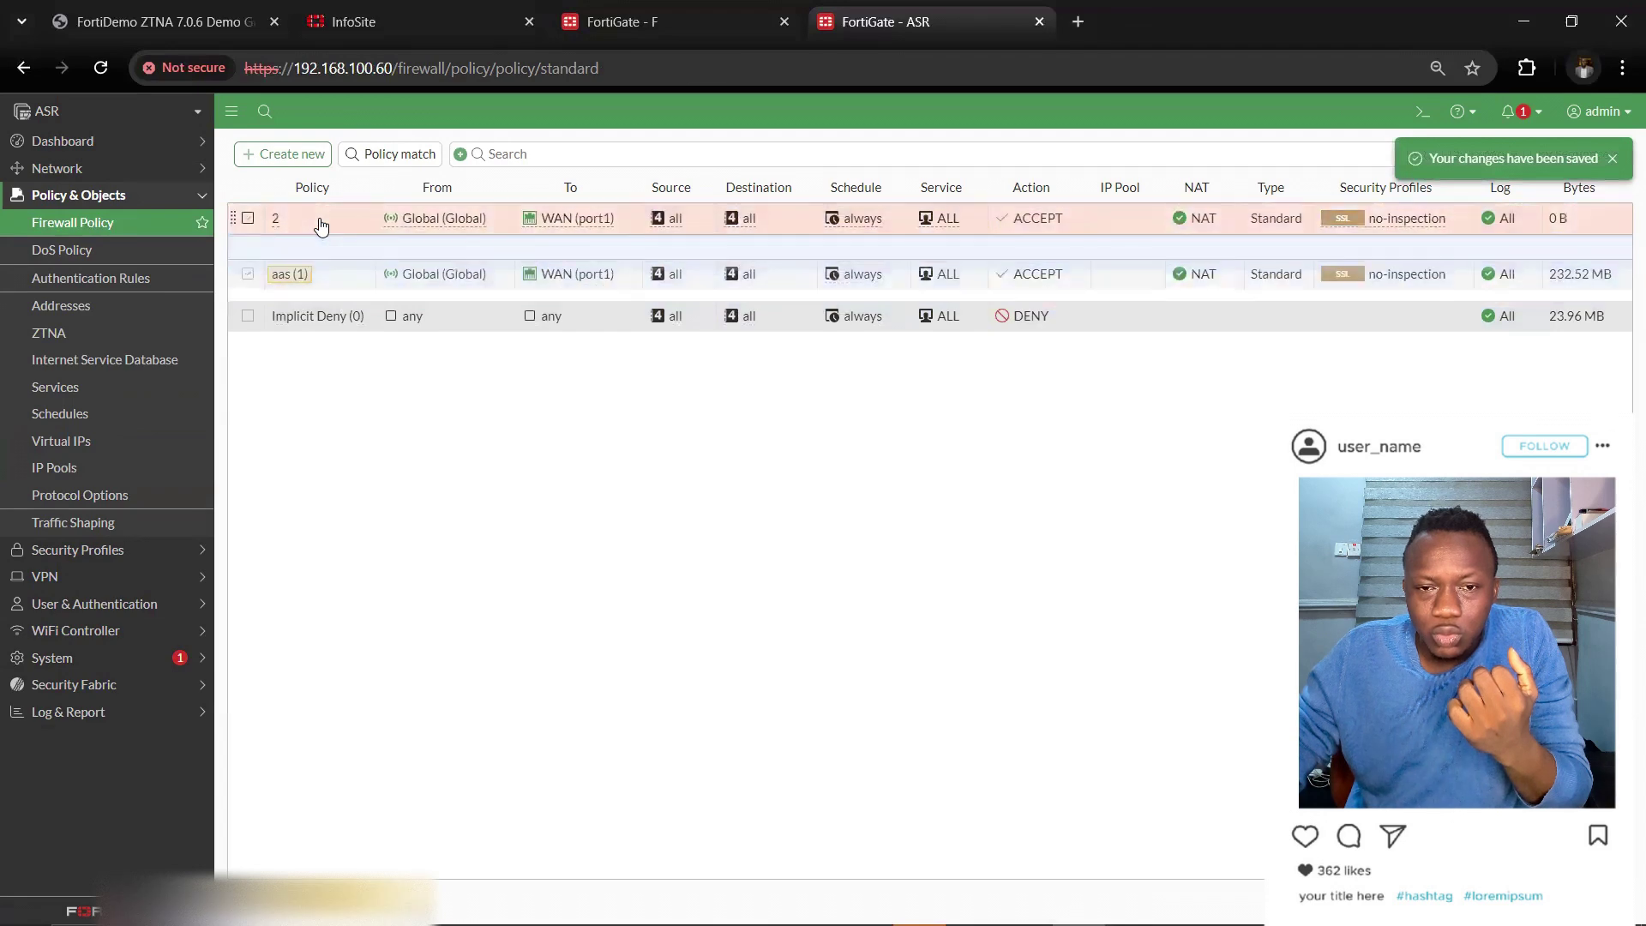
Open the copied firewall policy for editing and name it Block_android_phones.
double_click(321, 223)
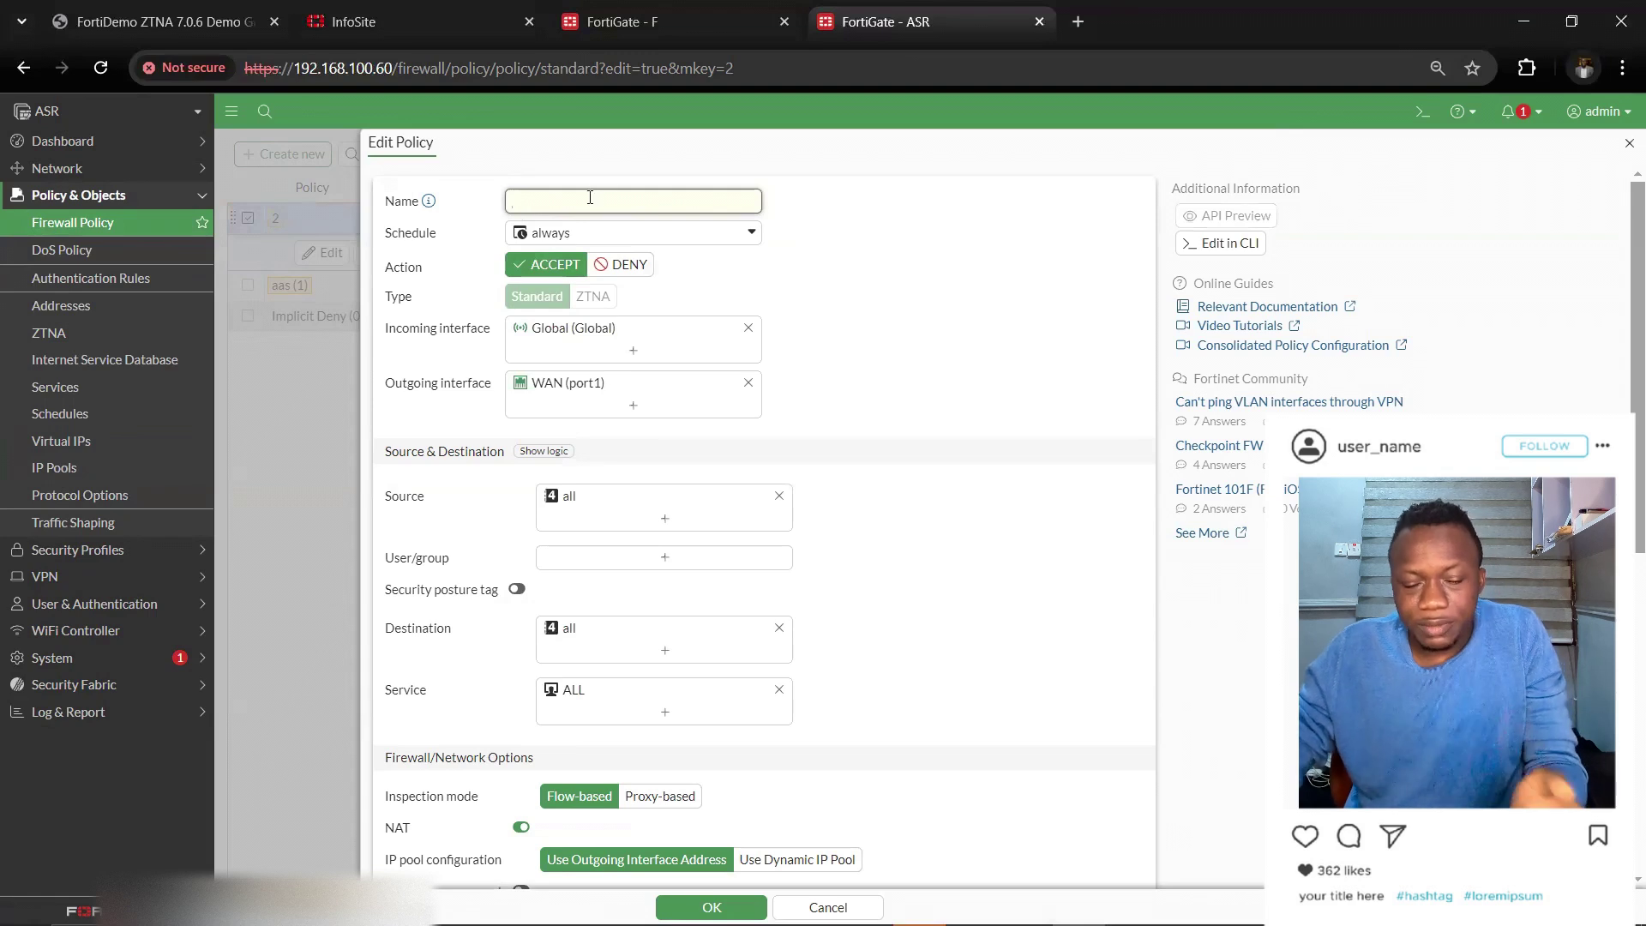
type("Bloc")
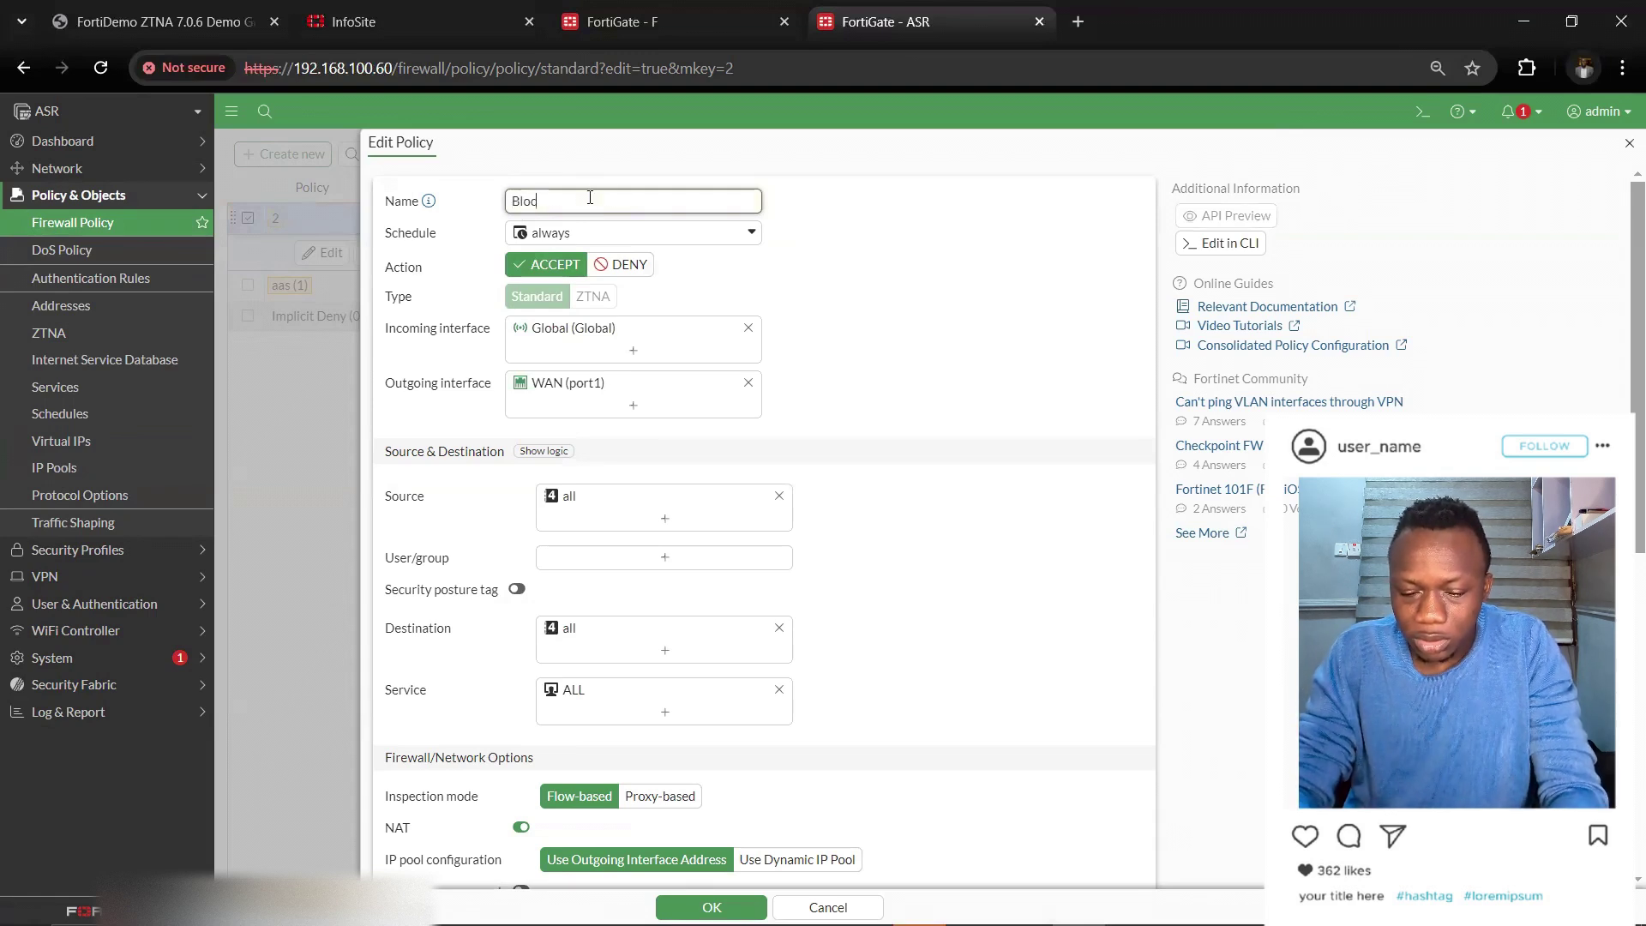
type("k_and")
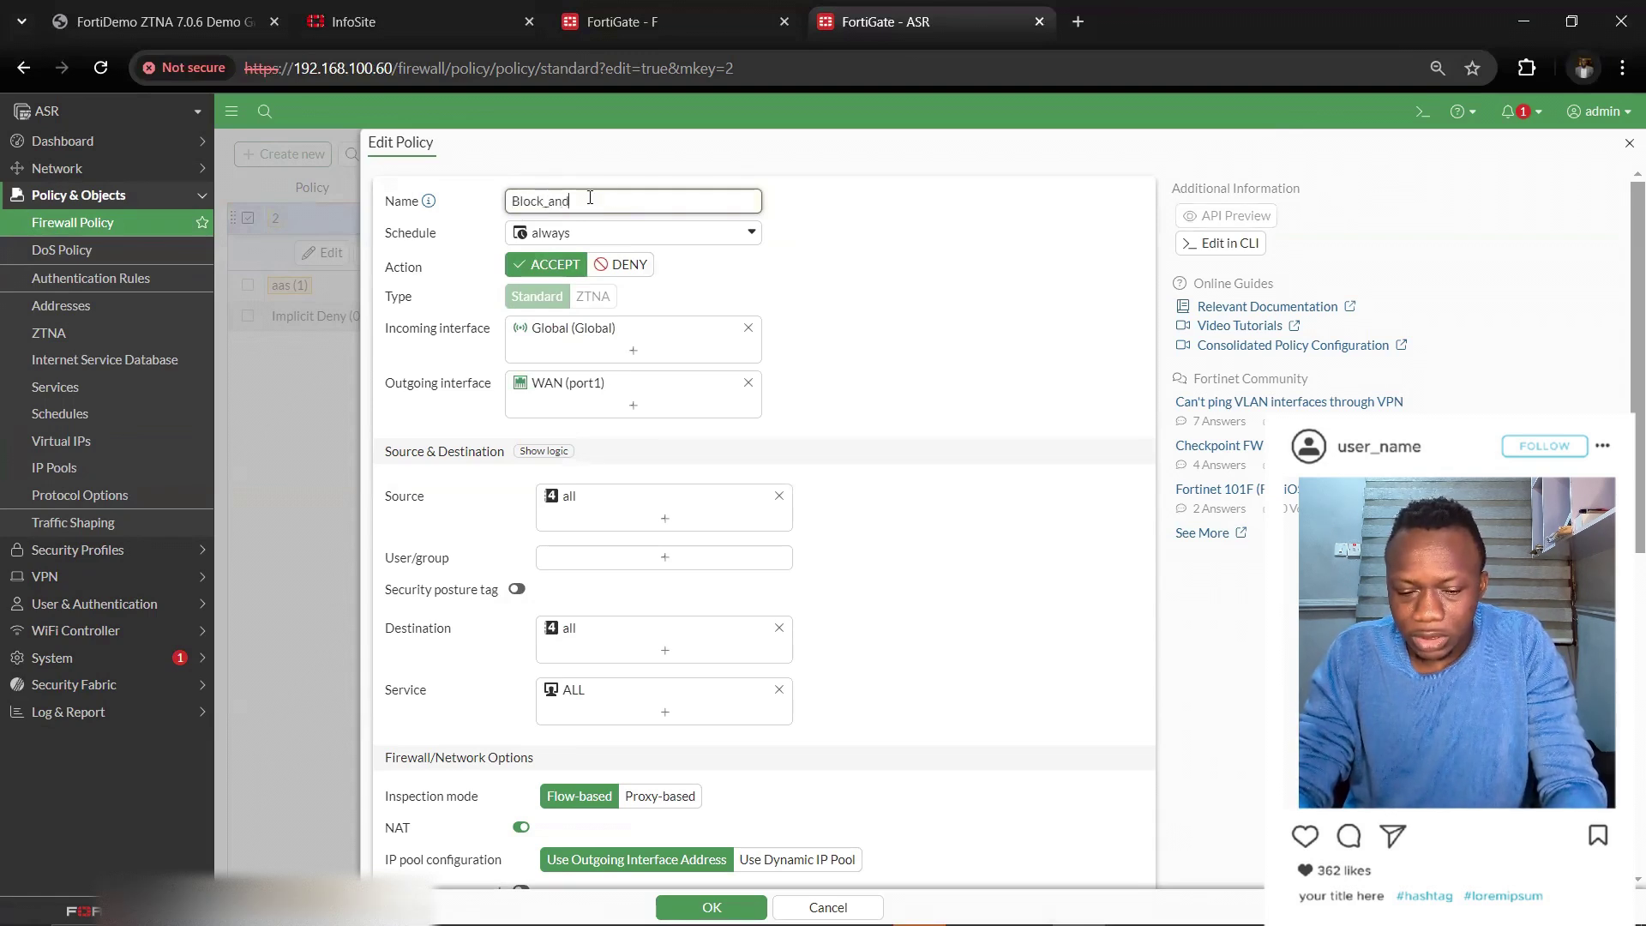
type("roid")
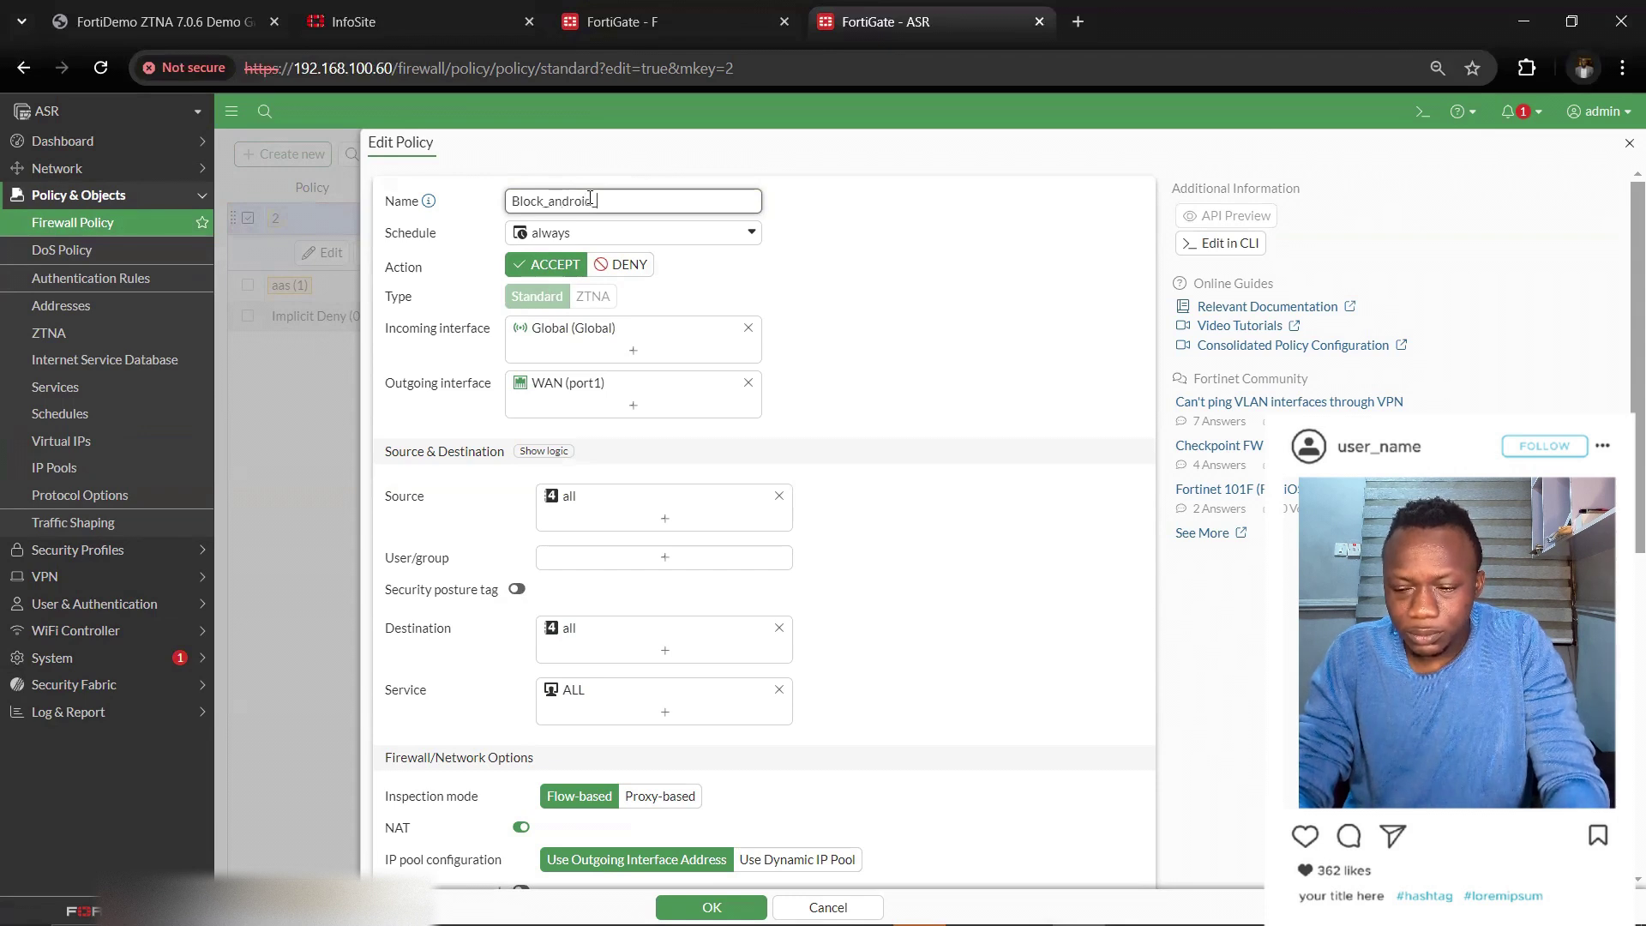
type("_phones")
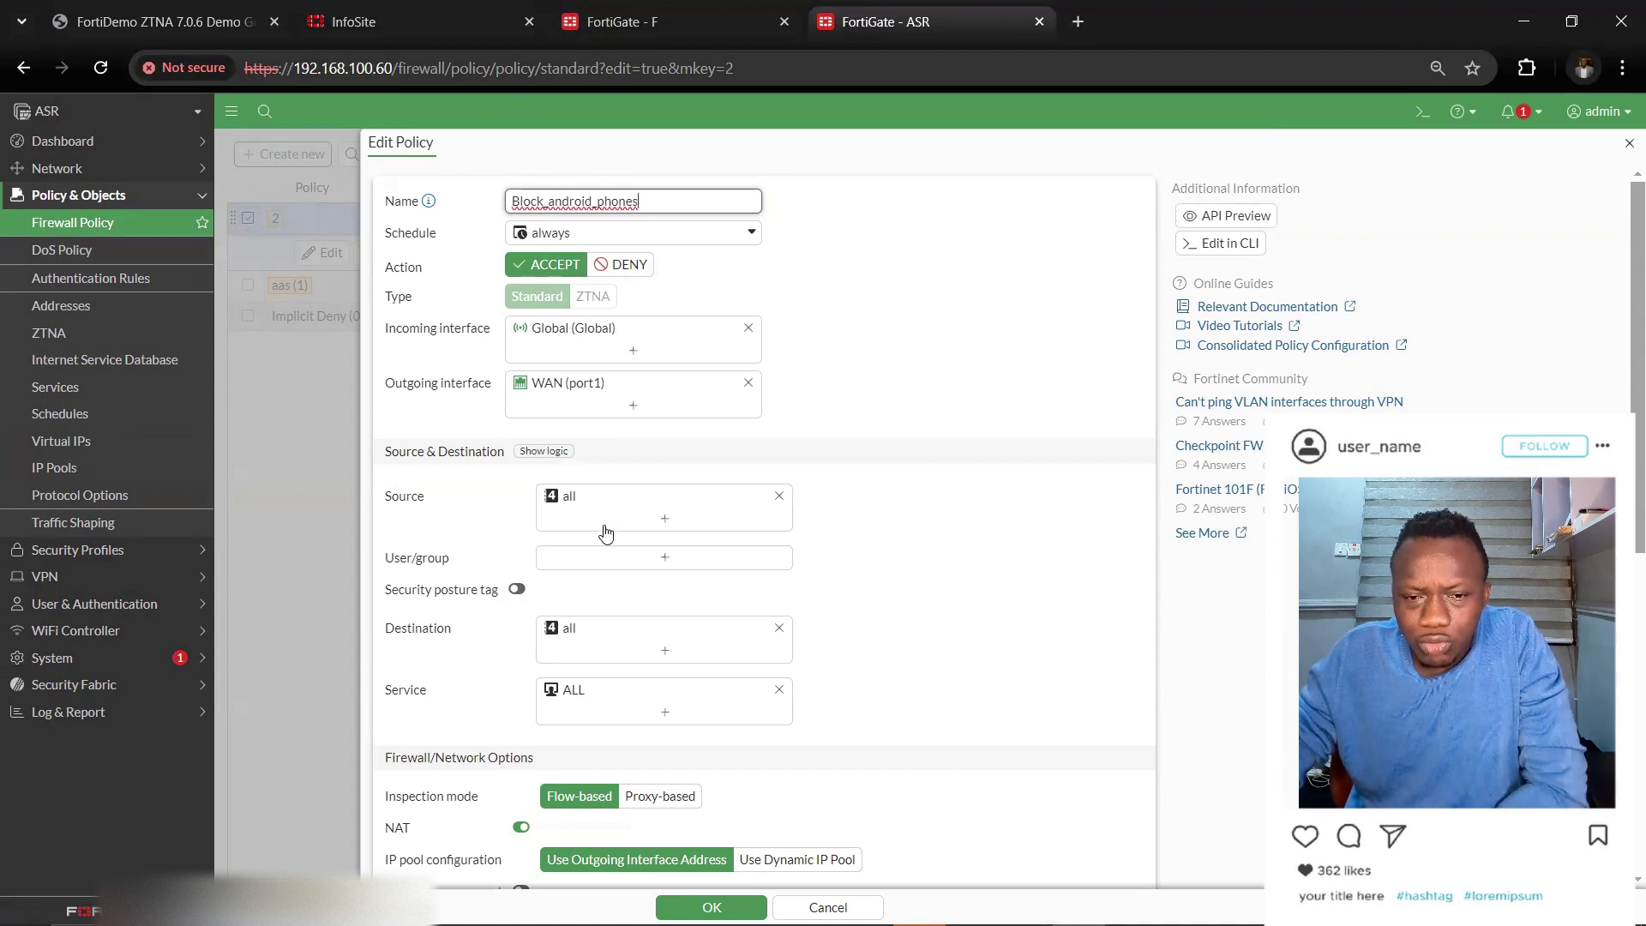
Replace the policy's source address with the Android_phones address object.
scroll(549, 506, "down", 1)
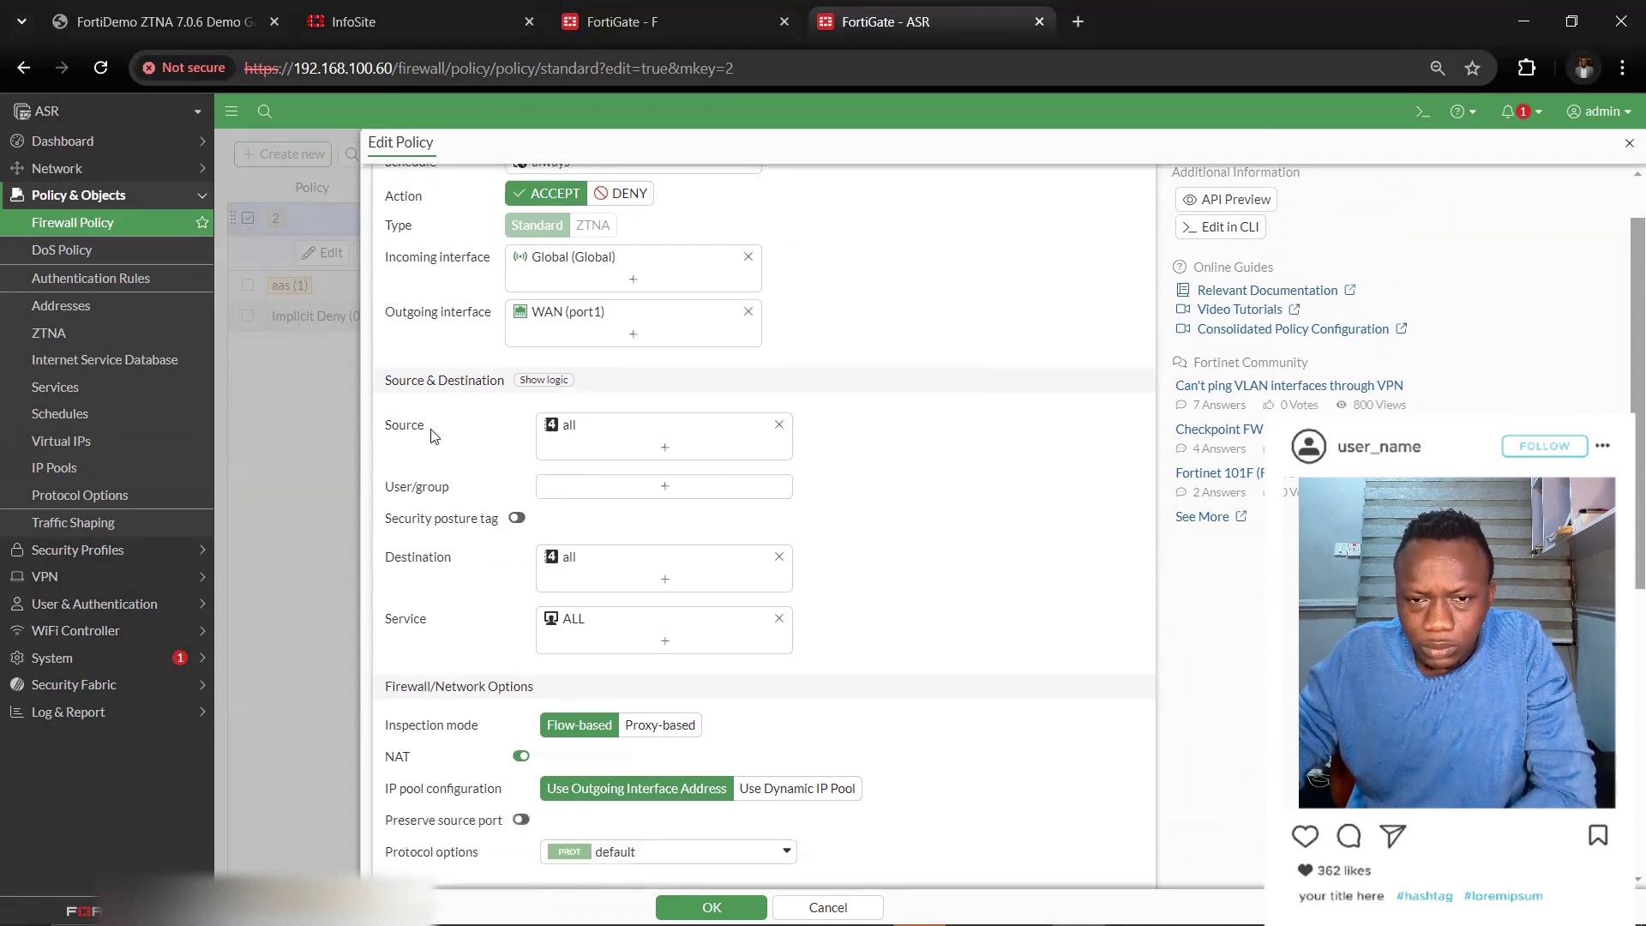
left_click(673, 451)
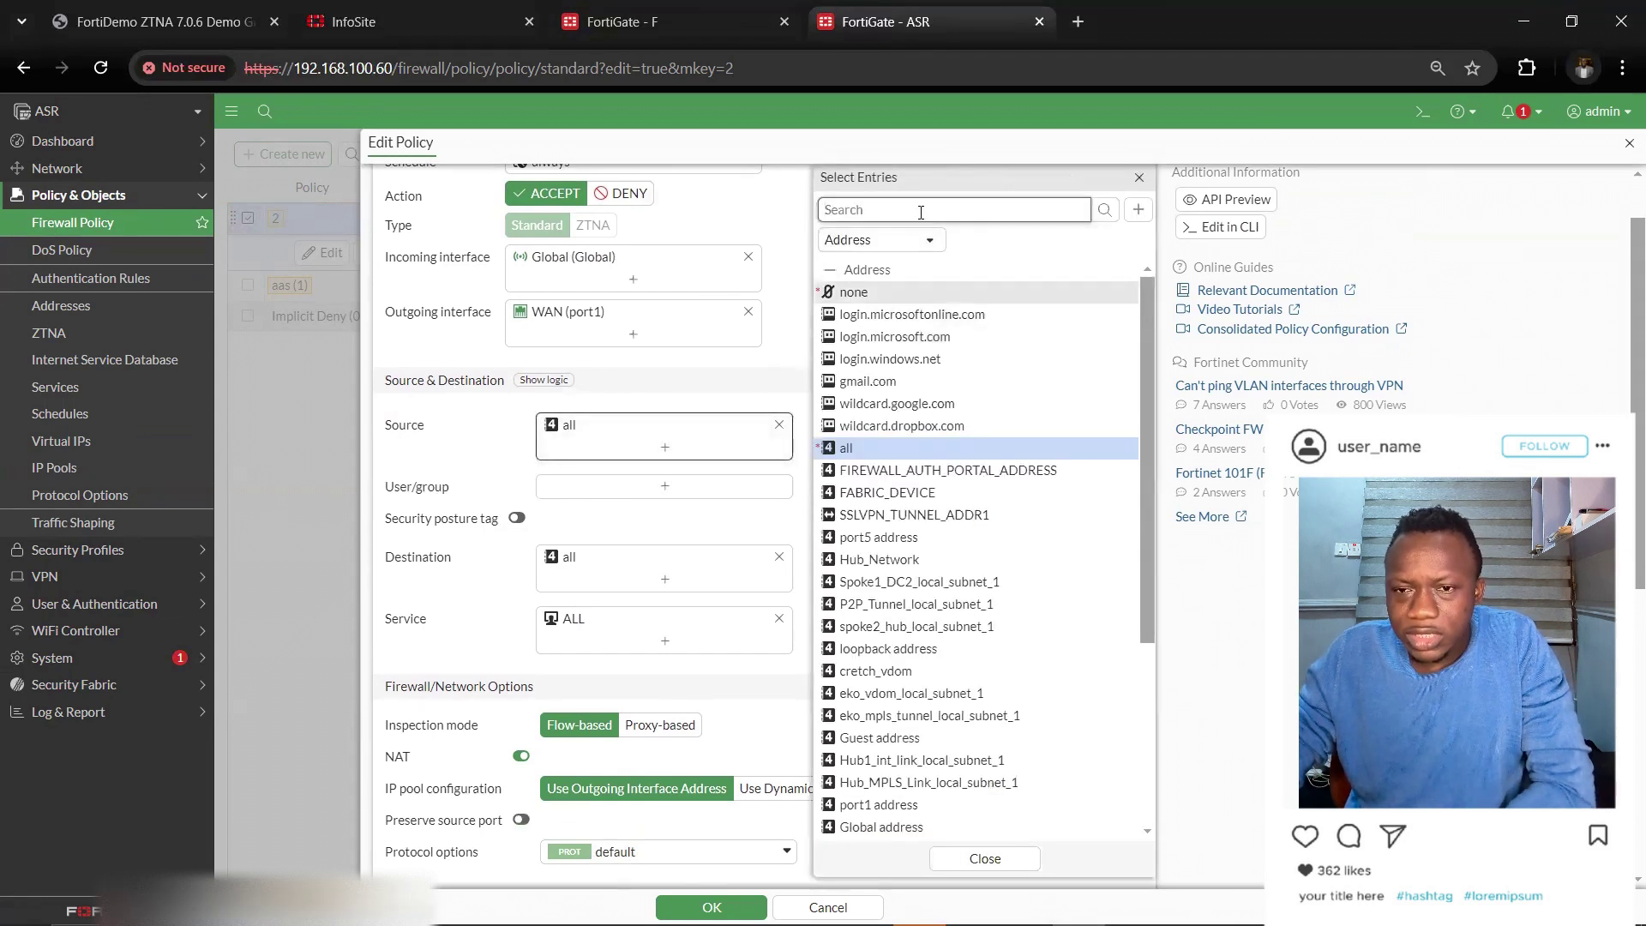
type("andro")
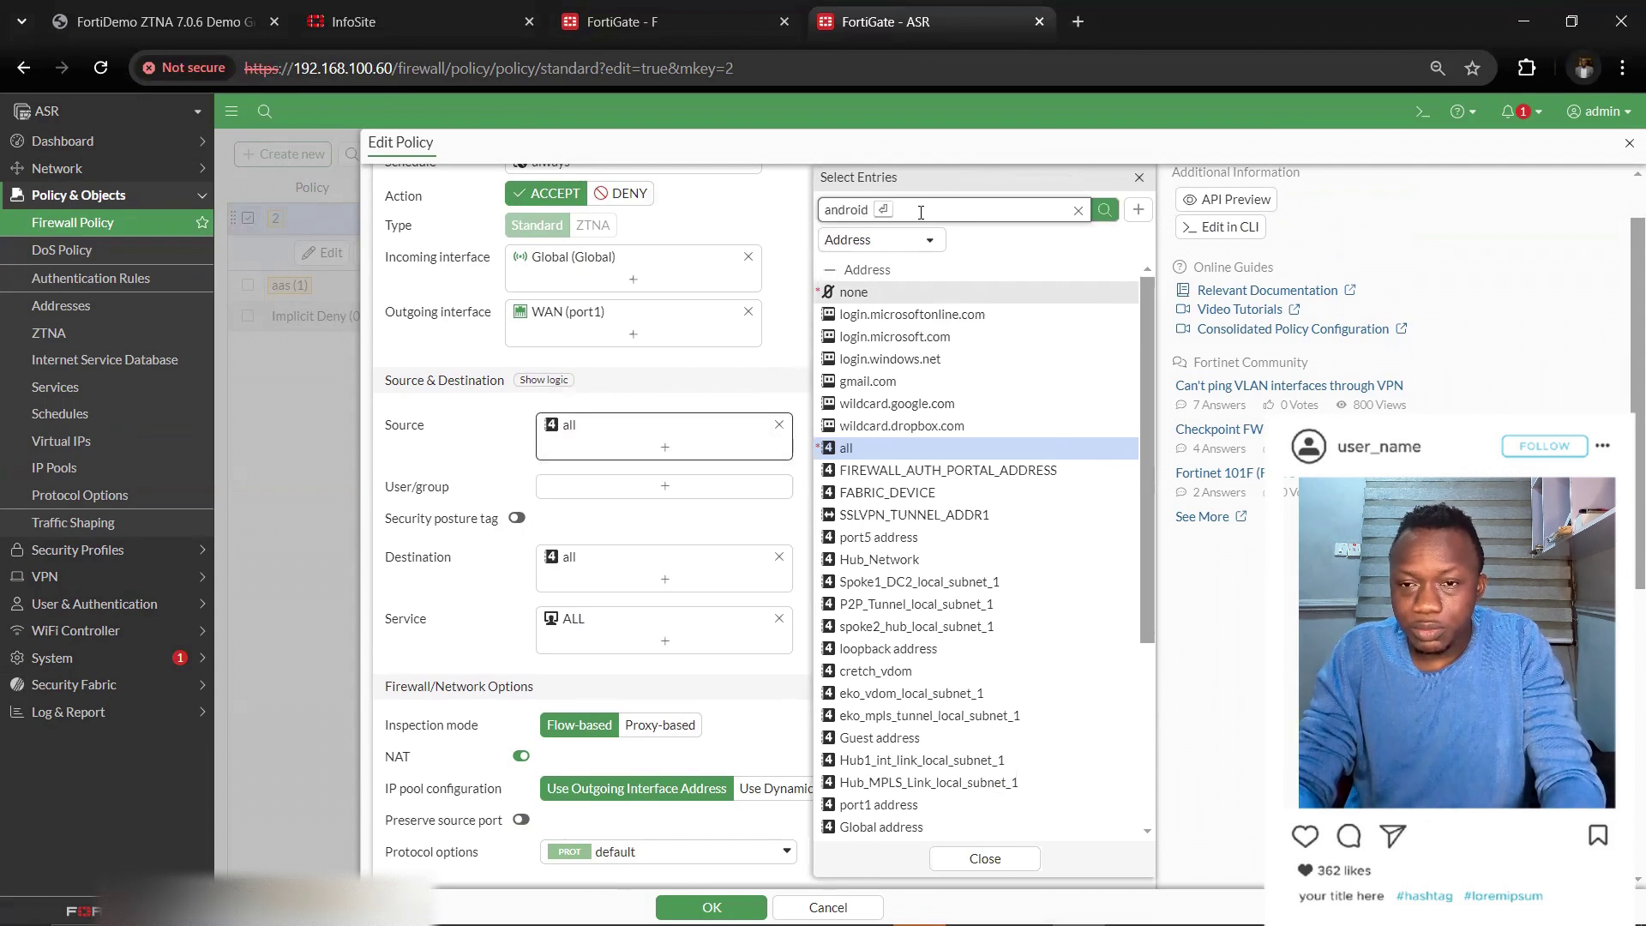
type("id")
key("Return")
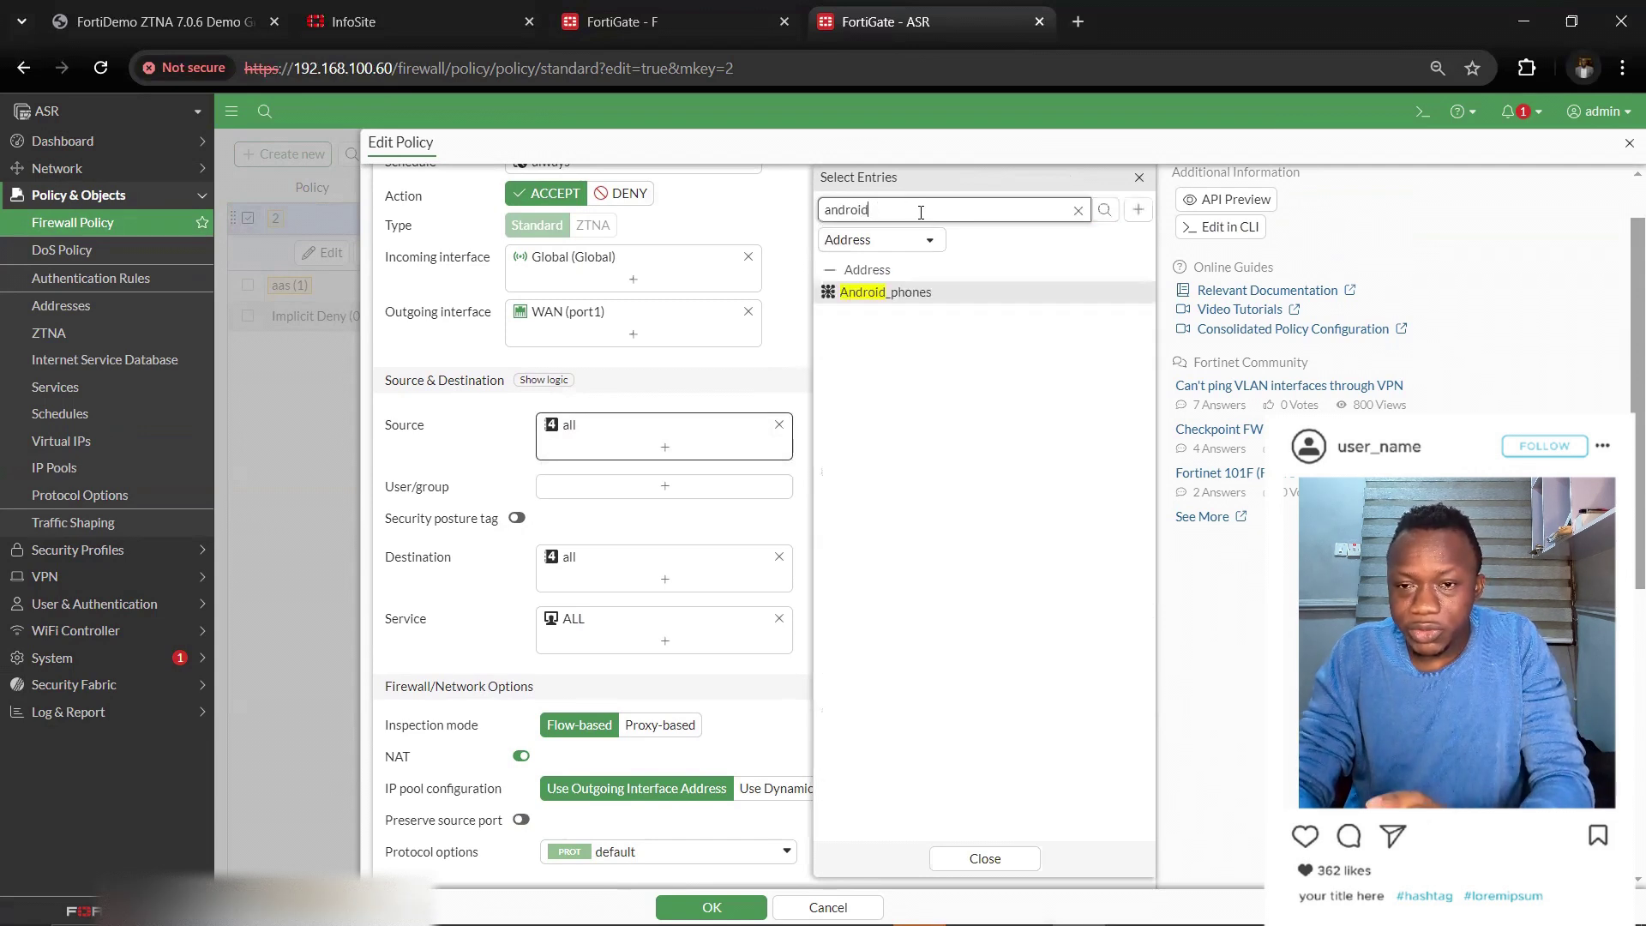
left_click(829, 301)
left_click(446, 459)
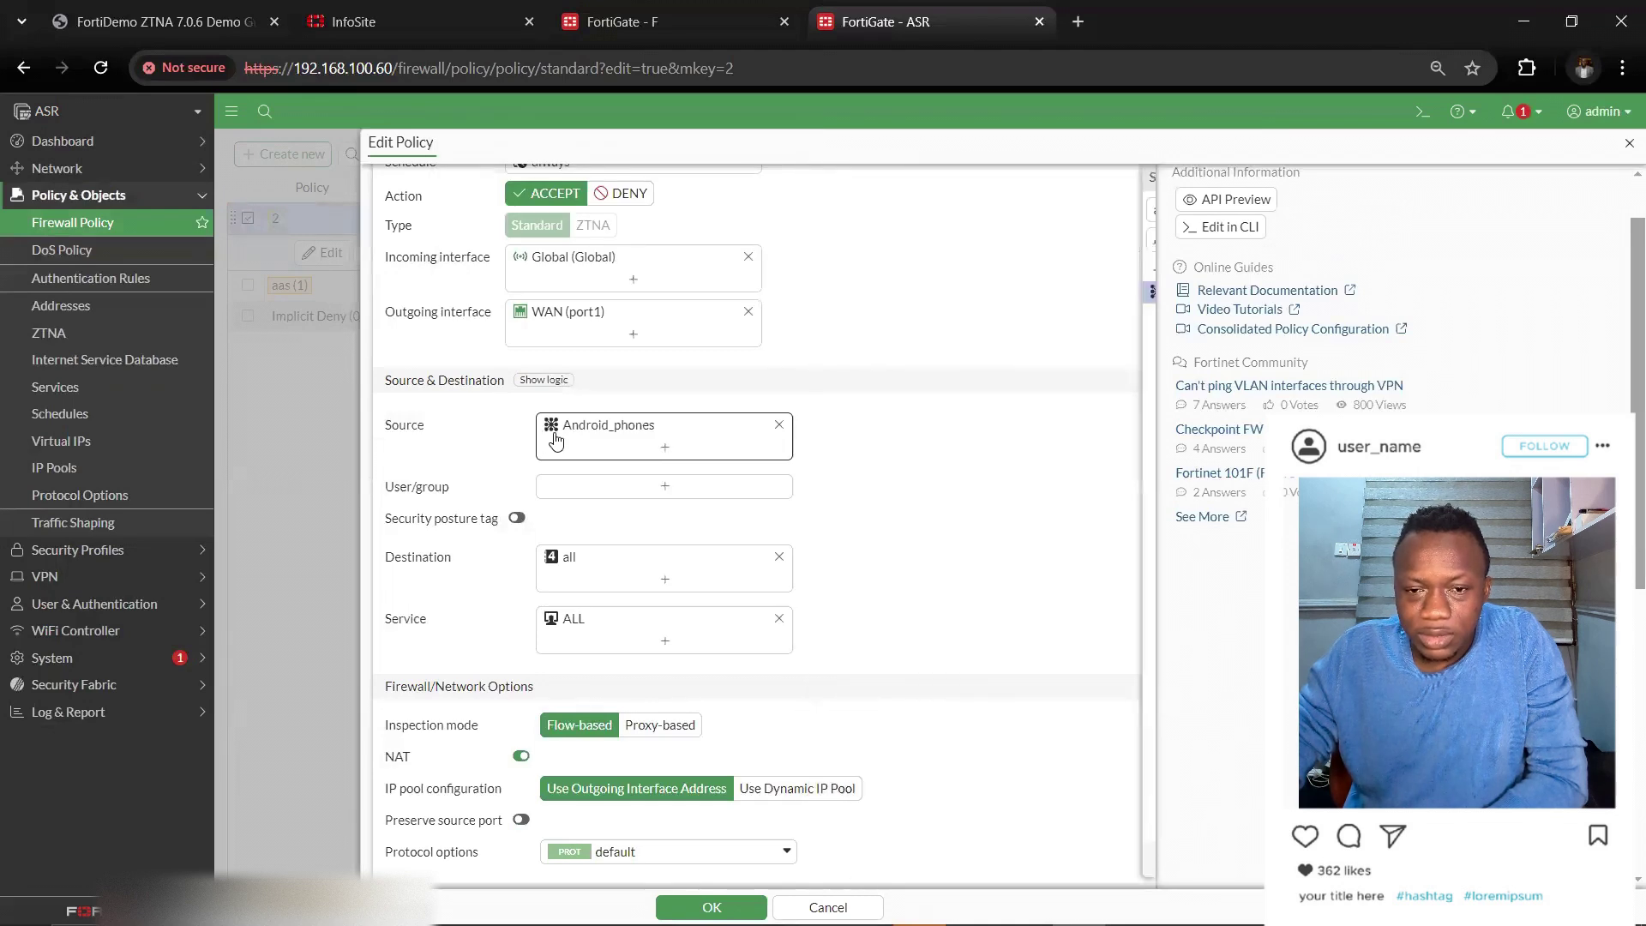
left_click(680, 436)
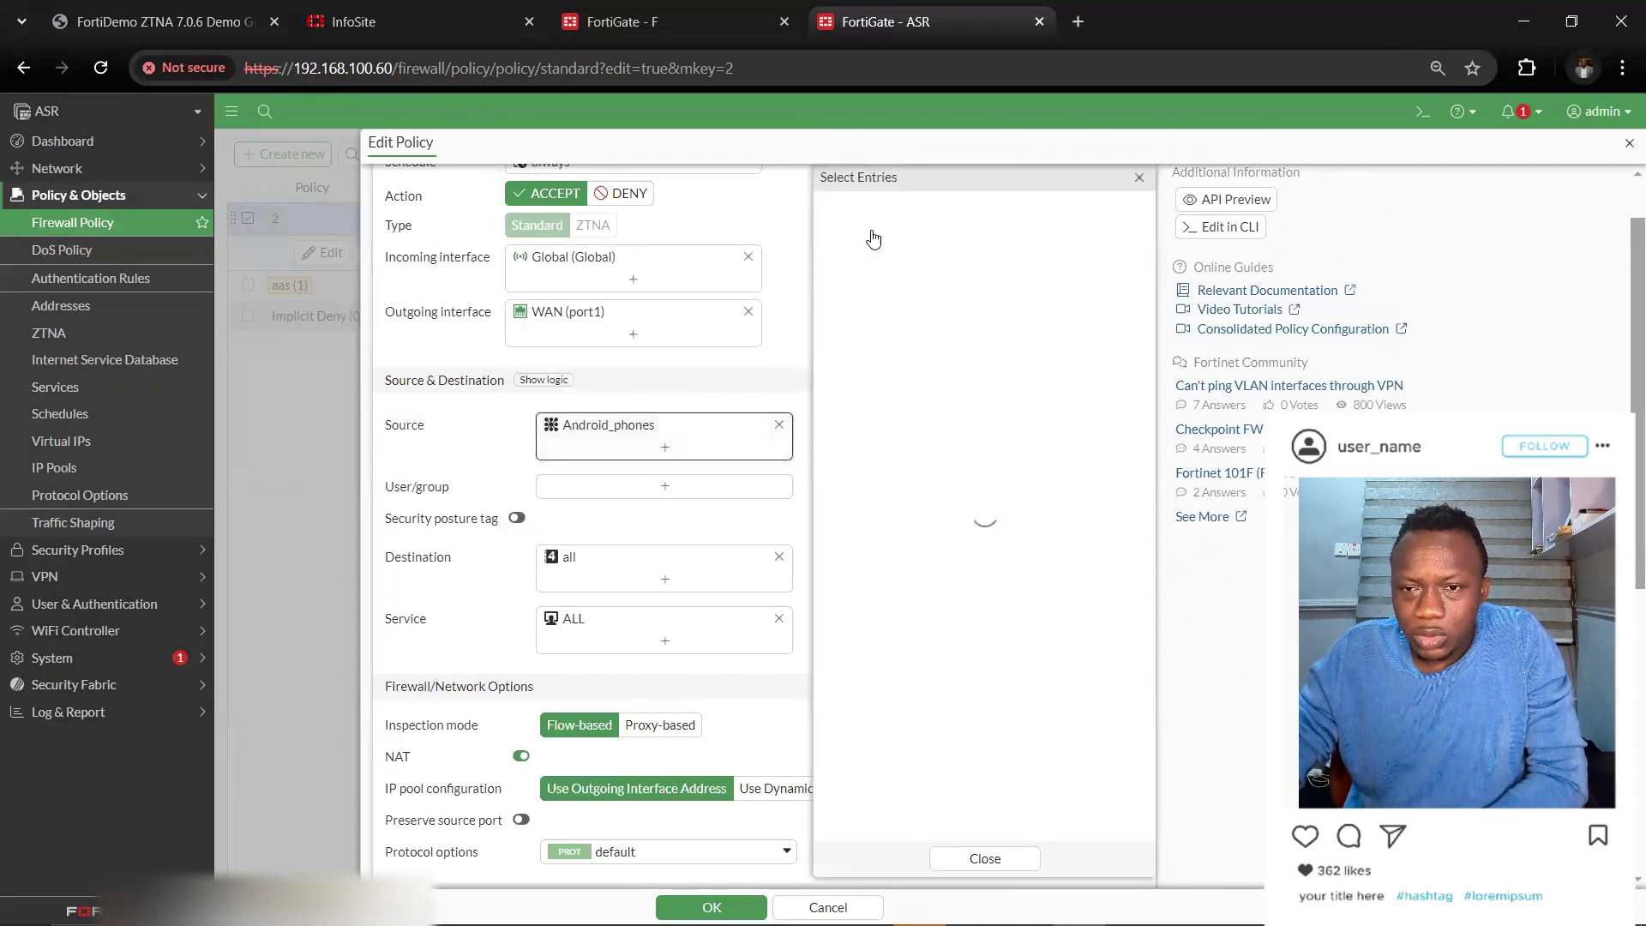
left_click(657, 396)
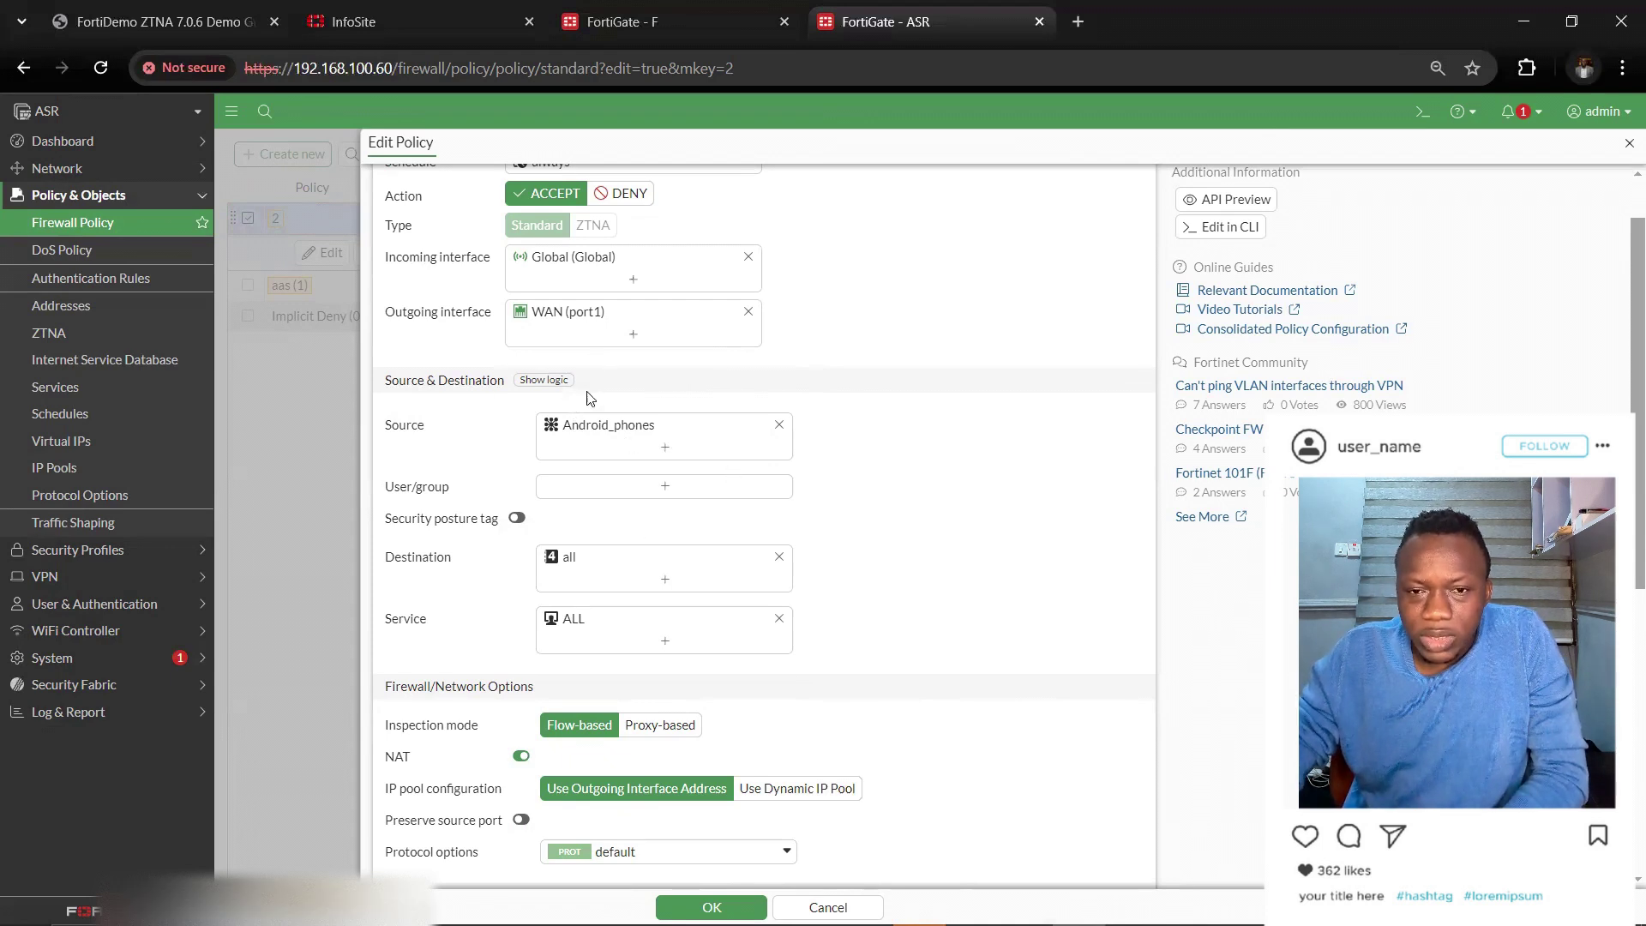
Set the policy's action to DENY, enable violation traffic logging and the policy itself, and save it.
scroll(631, 480, "down", 1)
scroll(639, 578, "up", 2)
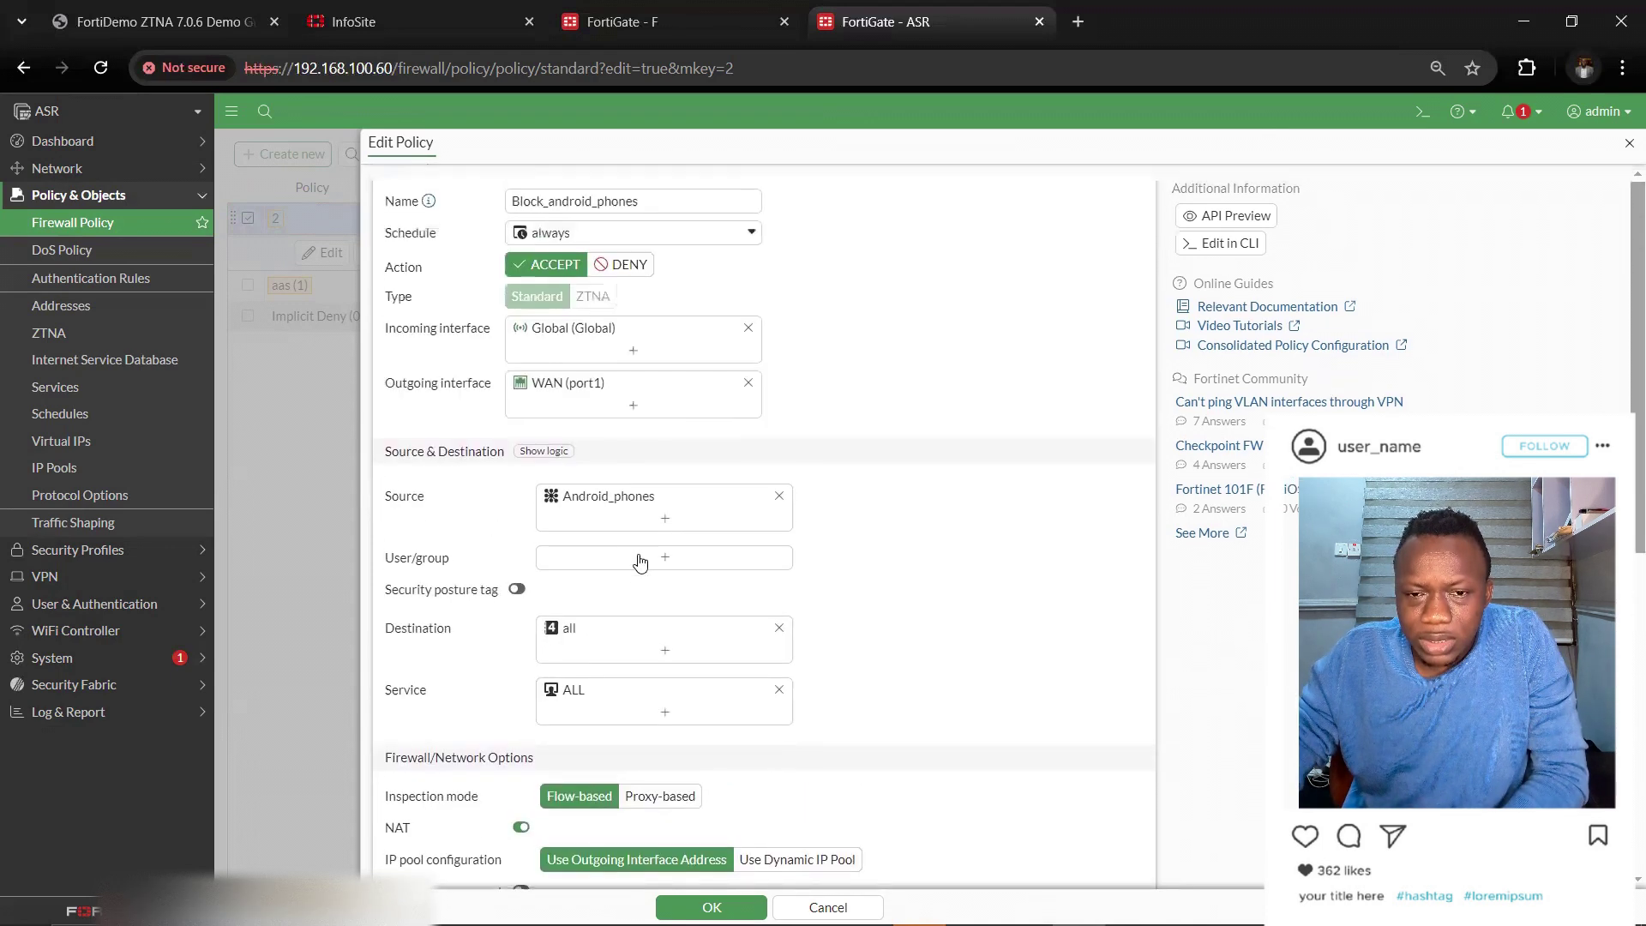
left_click(621, 266)
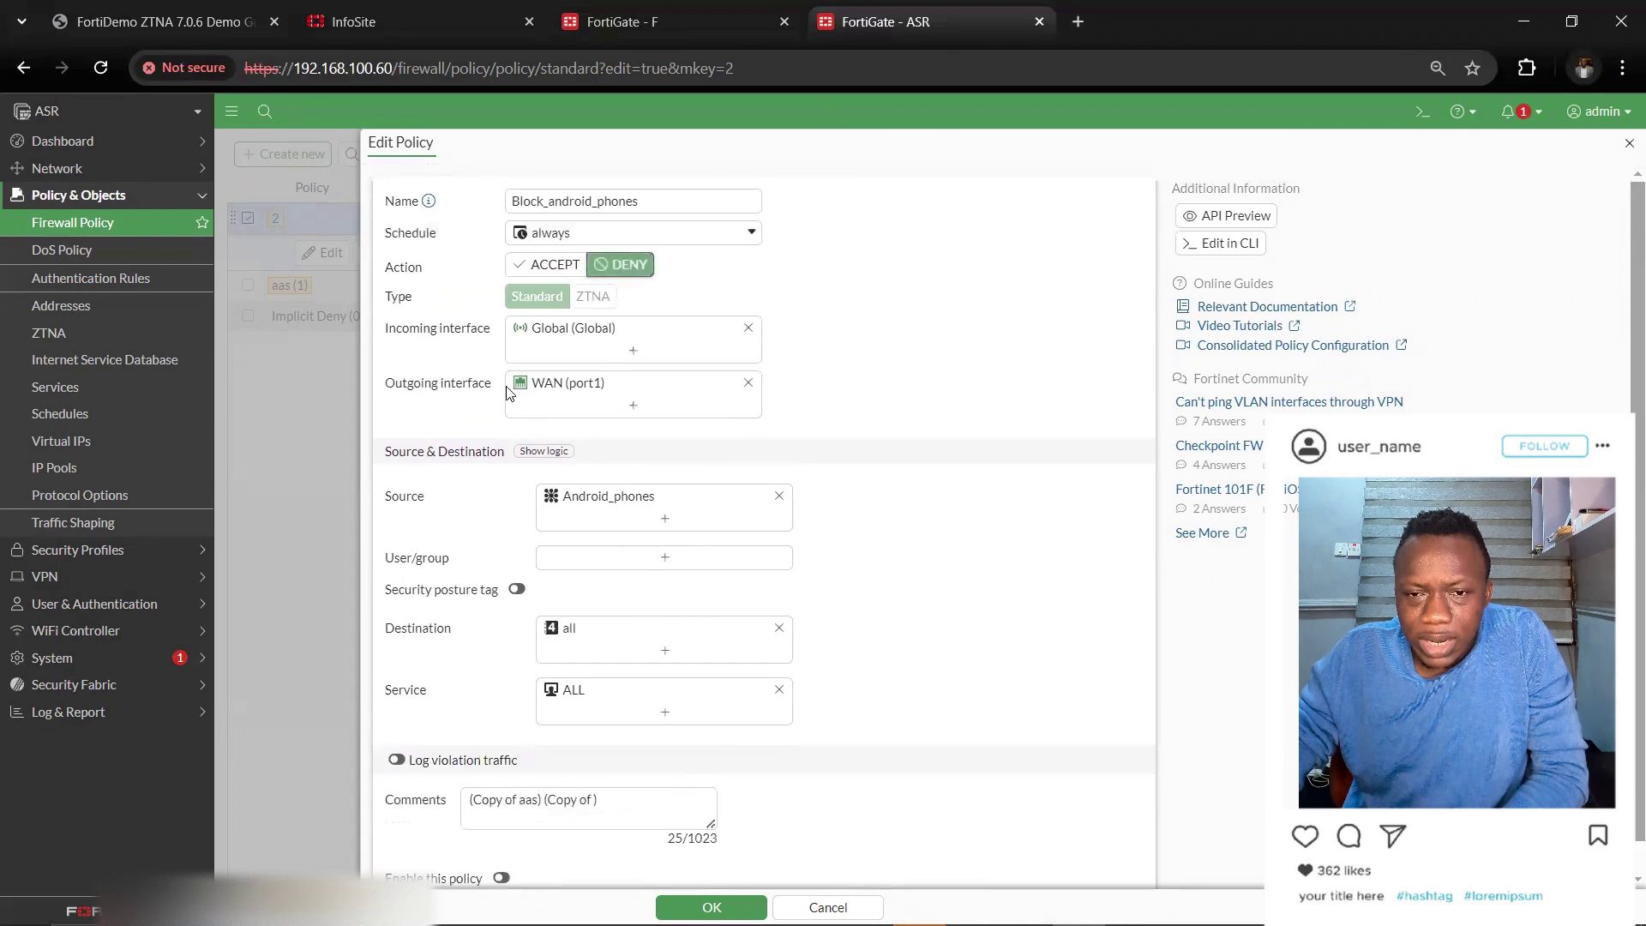
scroll(630, 652, "down", 1)
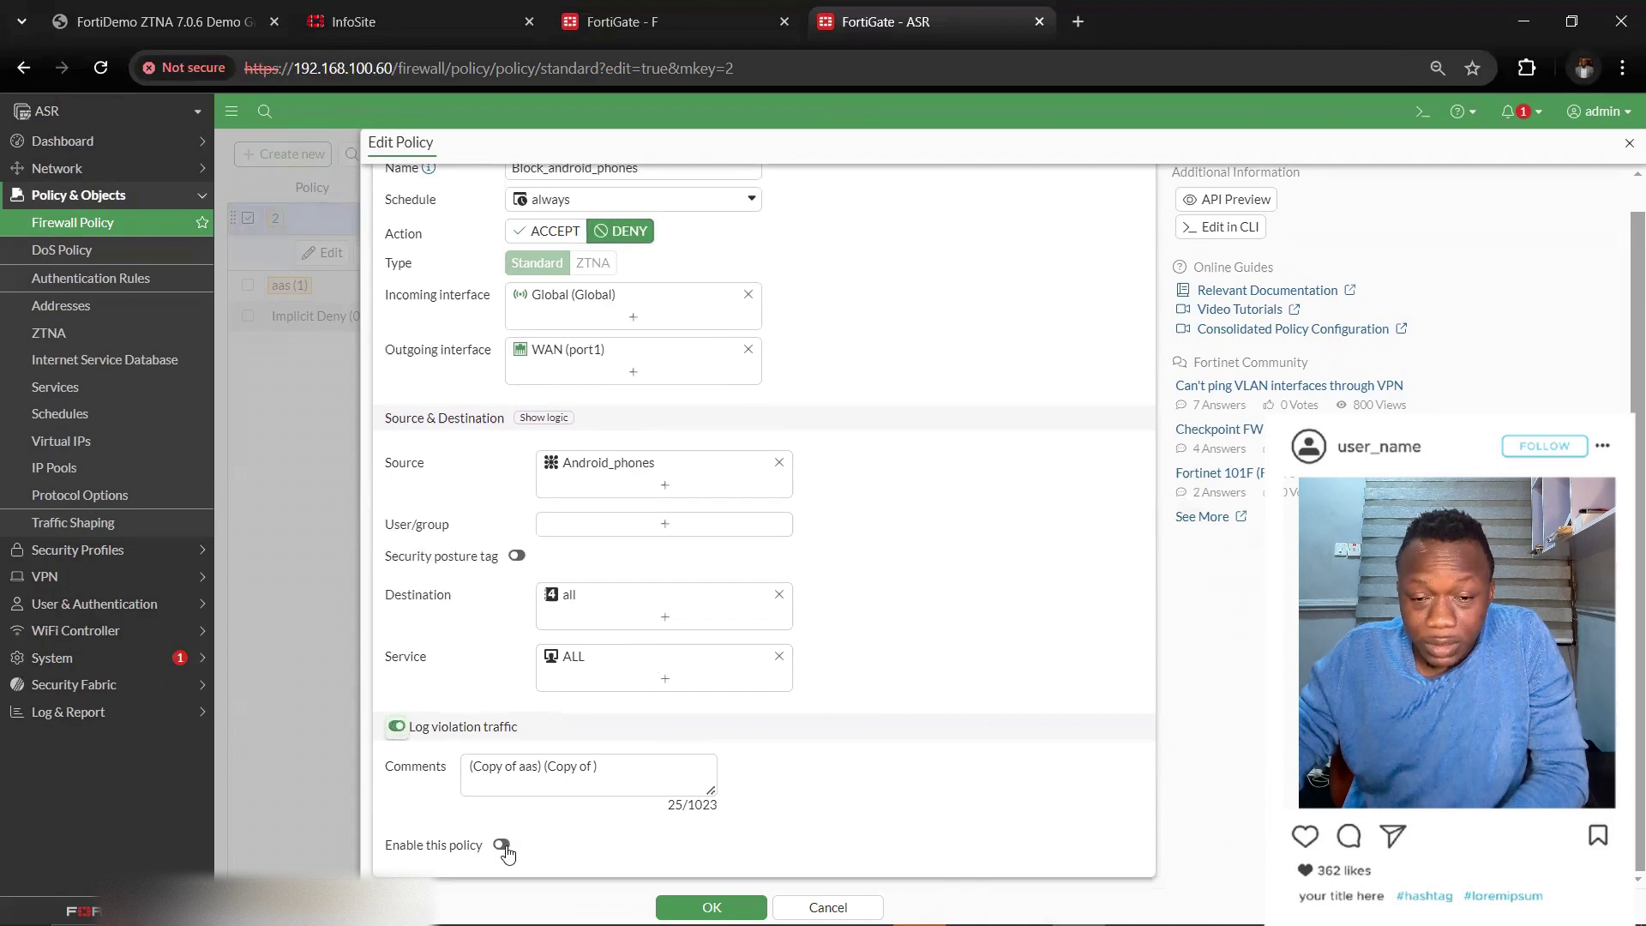
left_click(712, 908)
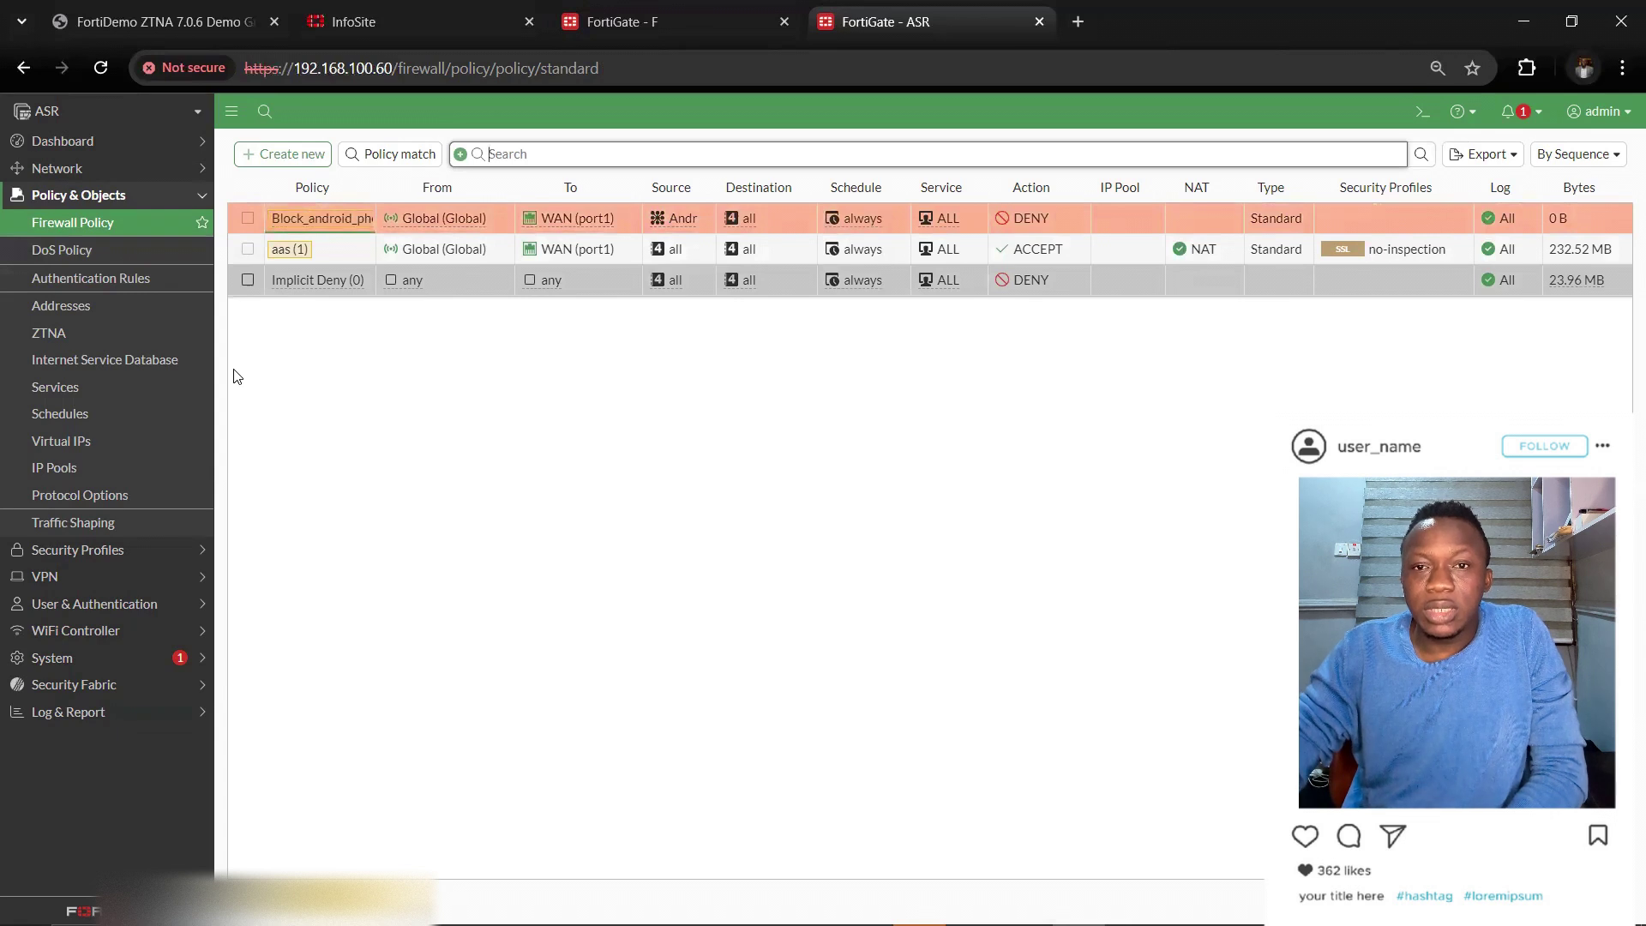
Open the Forward Traffic log and examine the device, result and policy ID of the Android phone entries, including after a refresh.
left_click(111, 195)
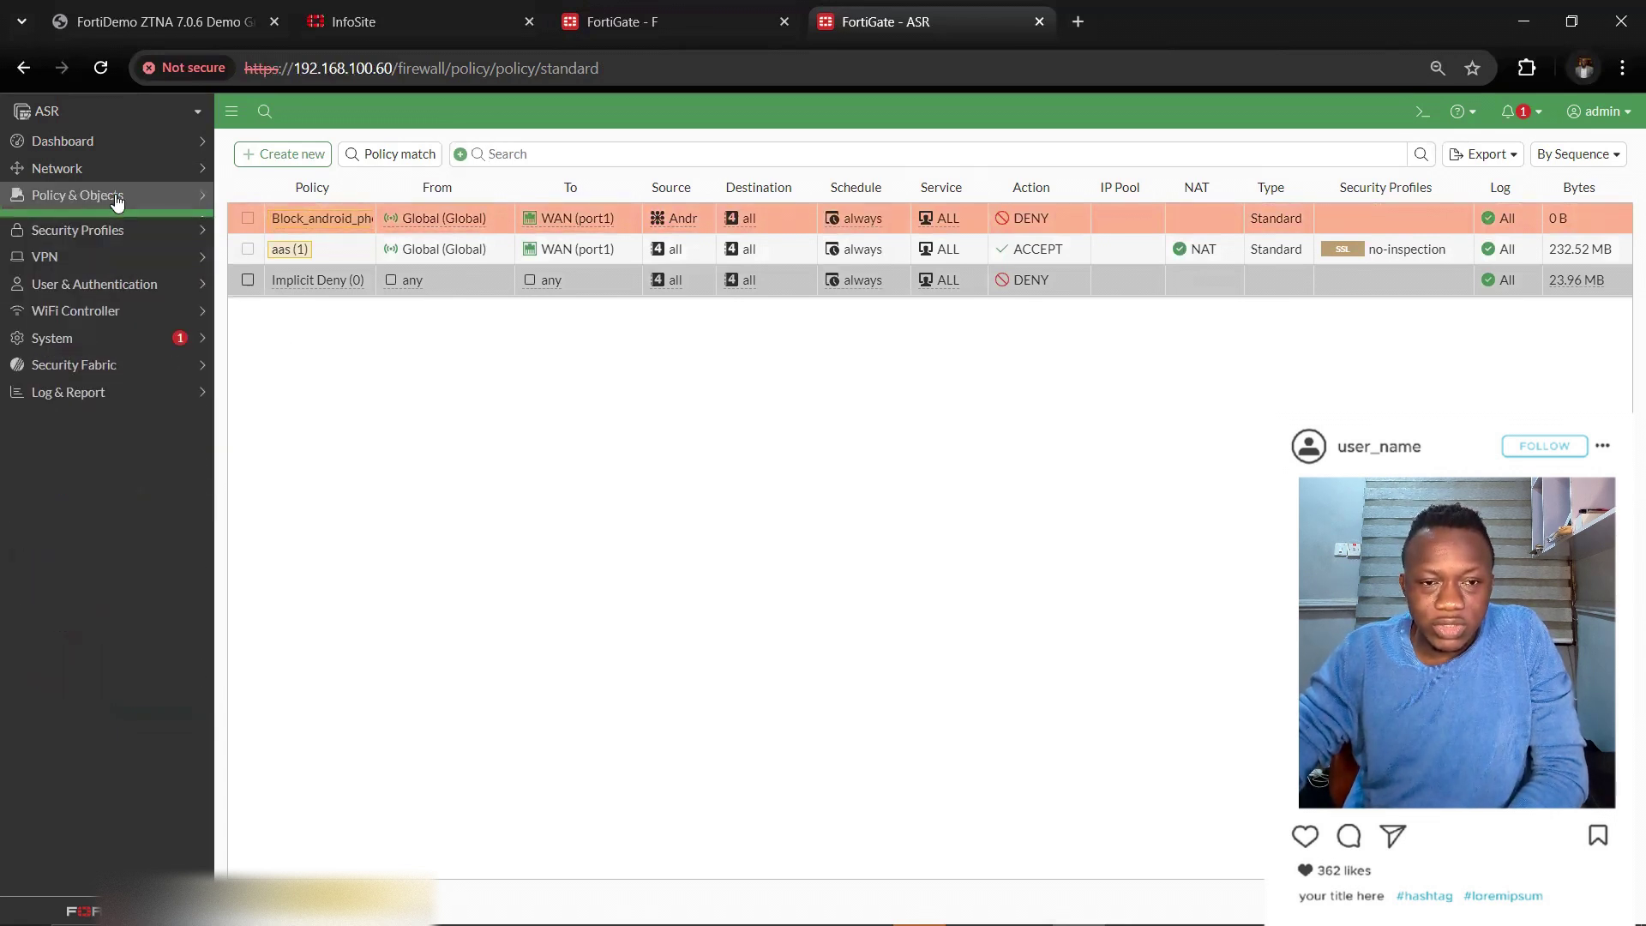
left_click(118, 387)
left_click(108, 415)
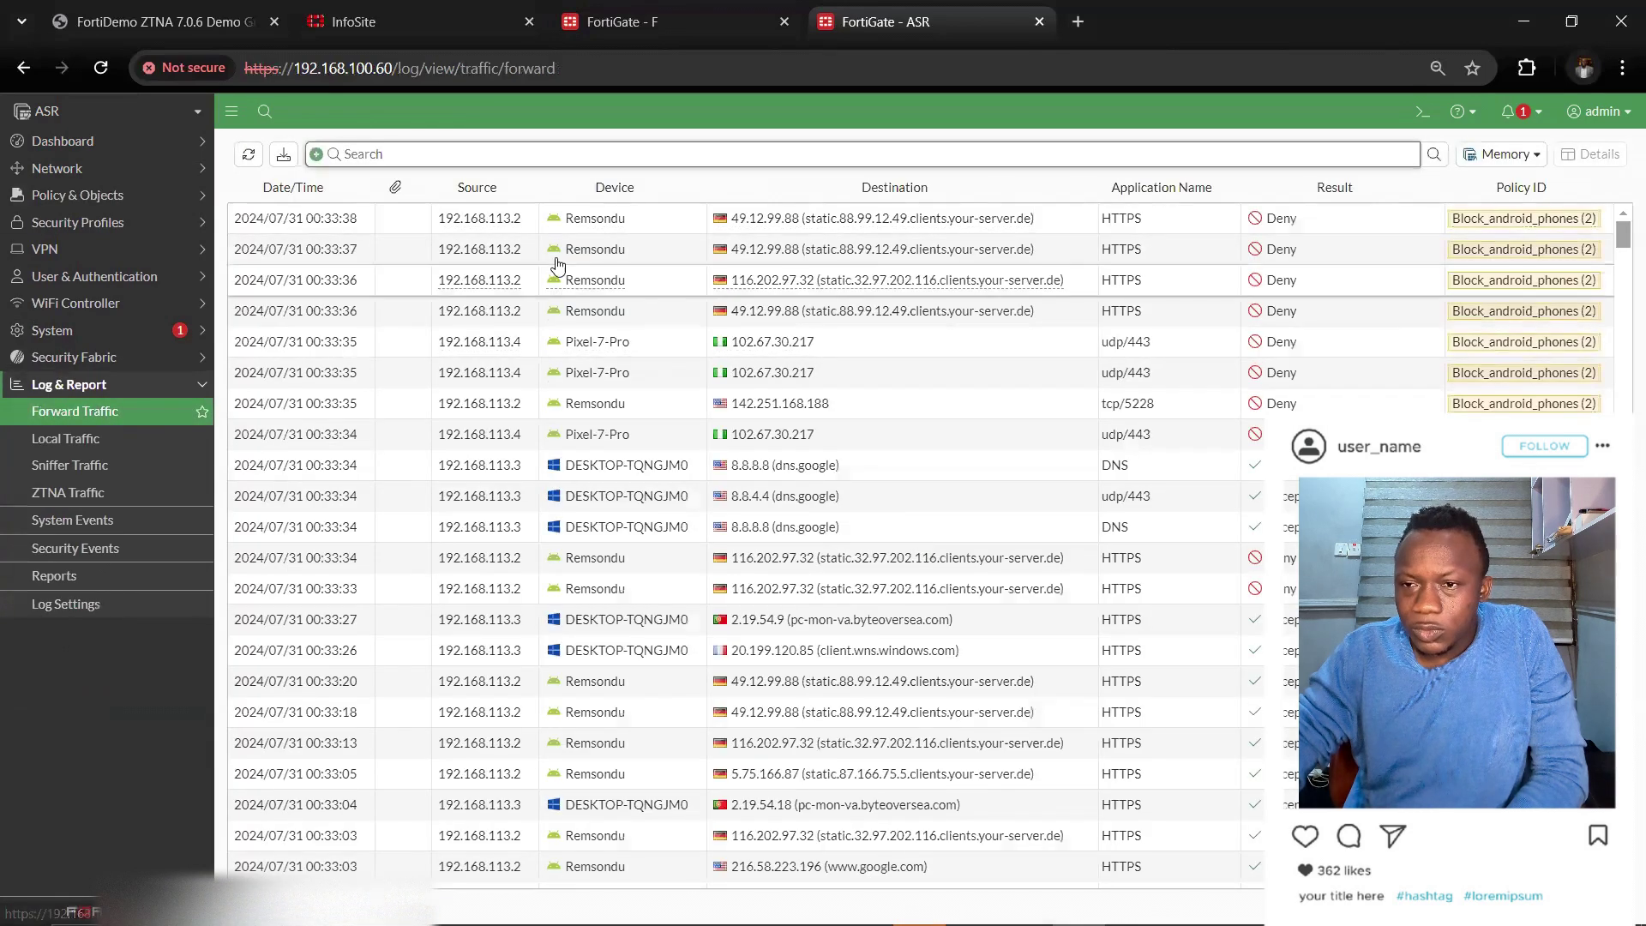
mouse_move(596, 229)
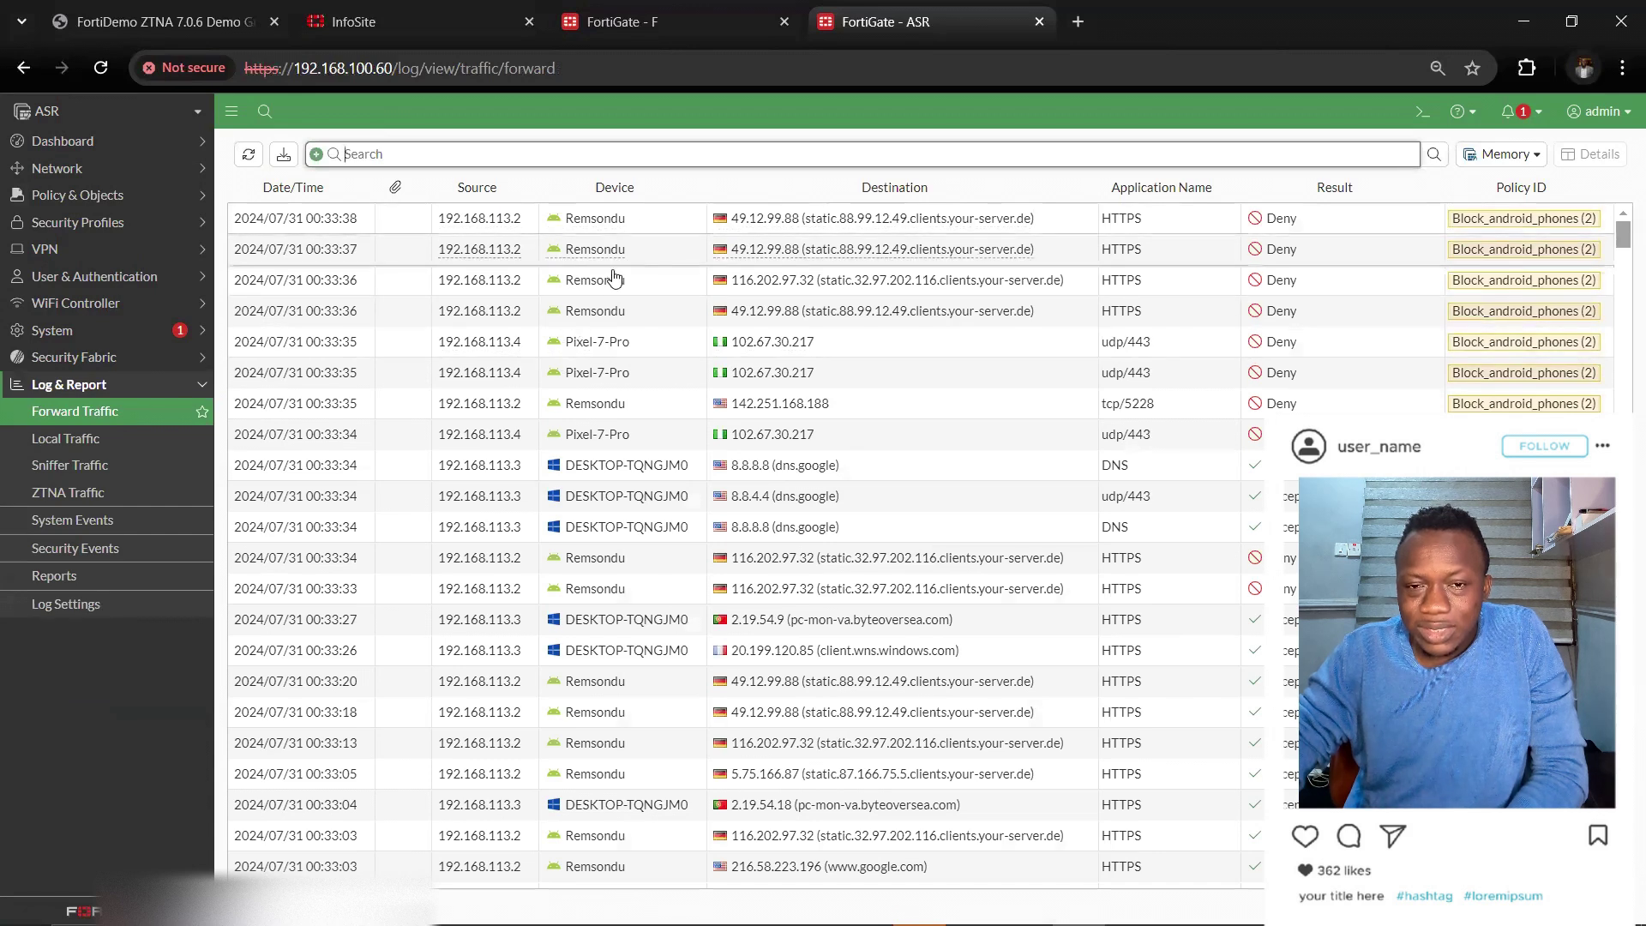
left_click_drag(566, 219, 611, 221)
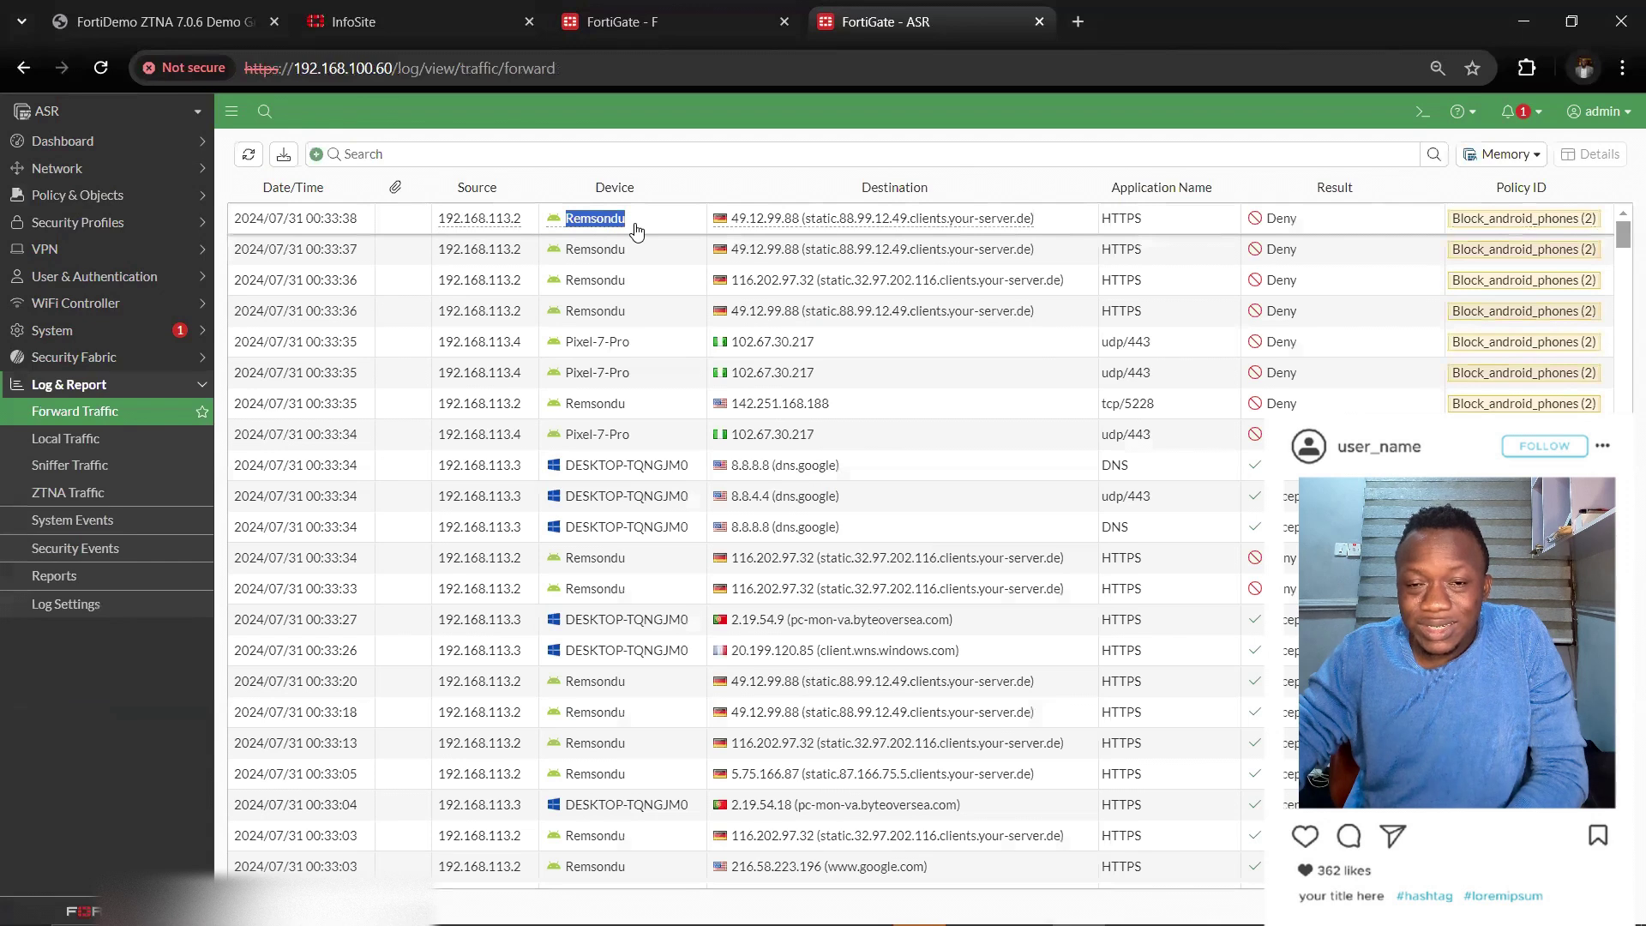
left_click(636, 229)
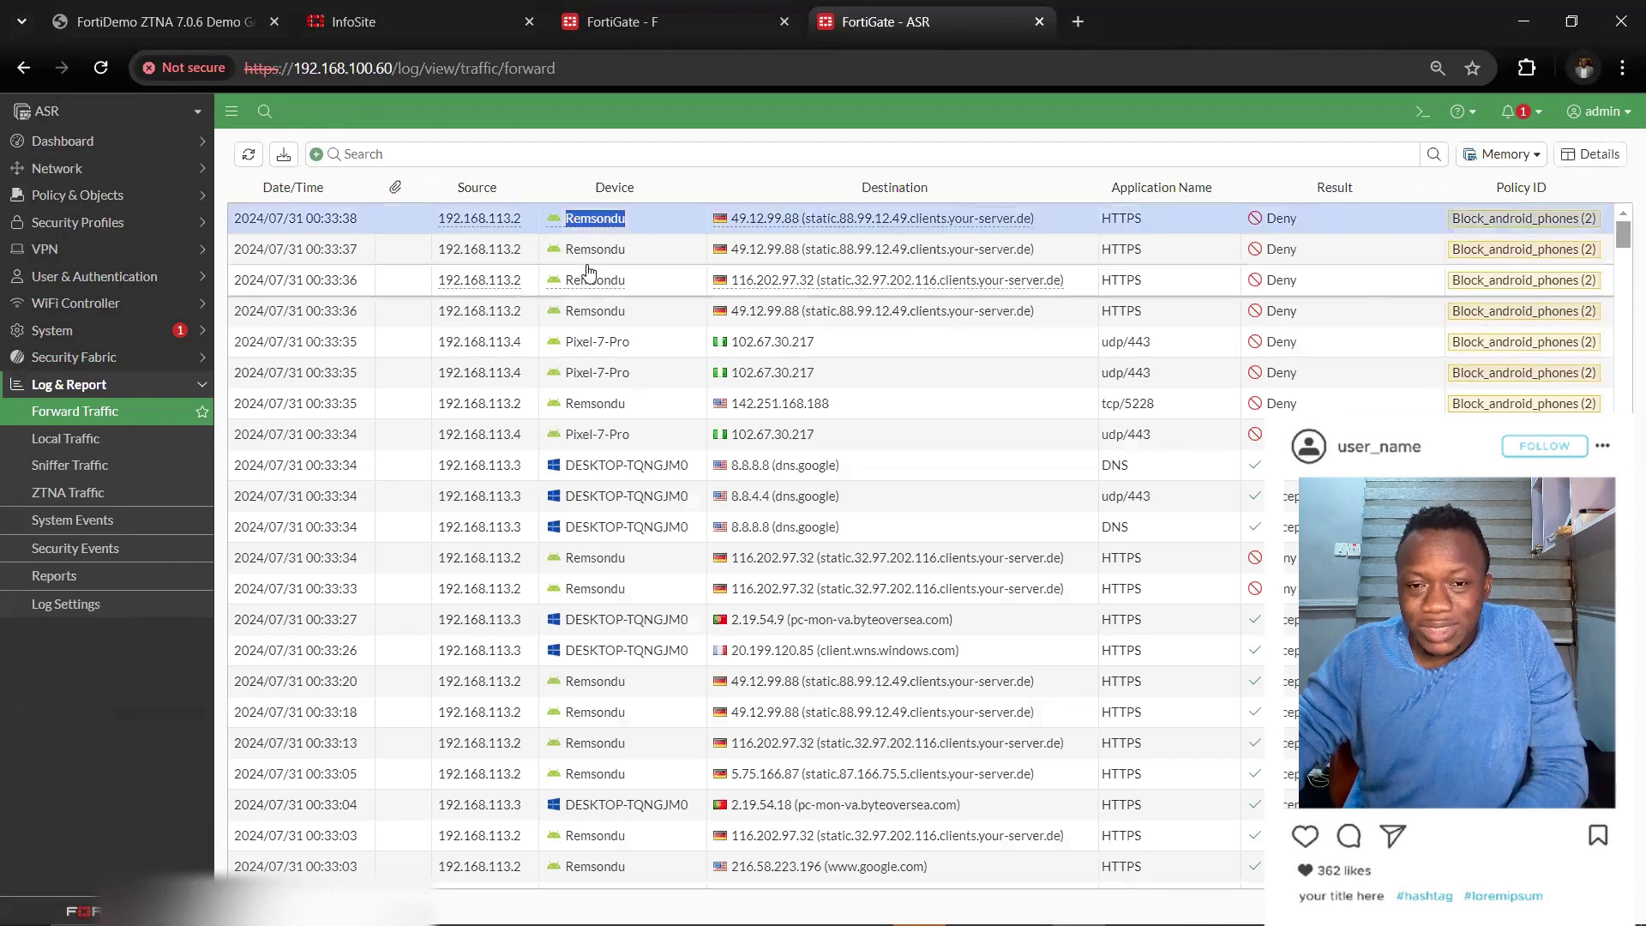
left_click_drag(566, 374, 625, 378)
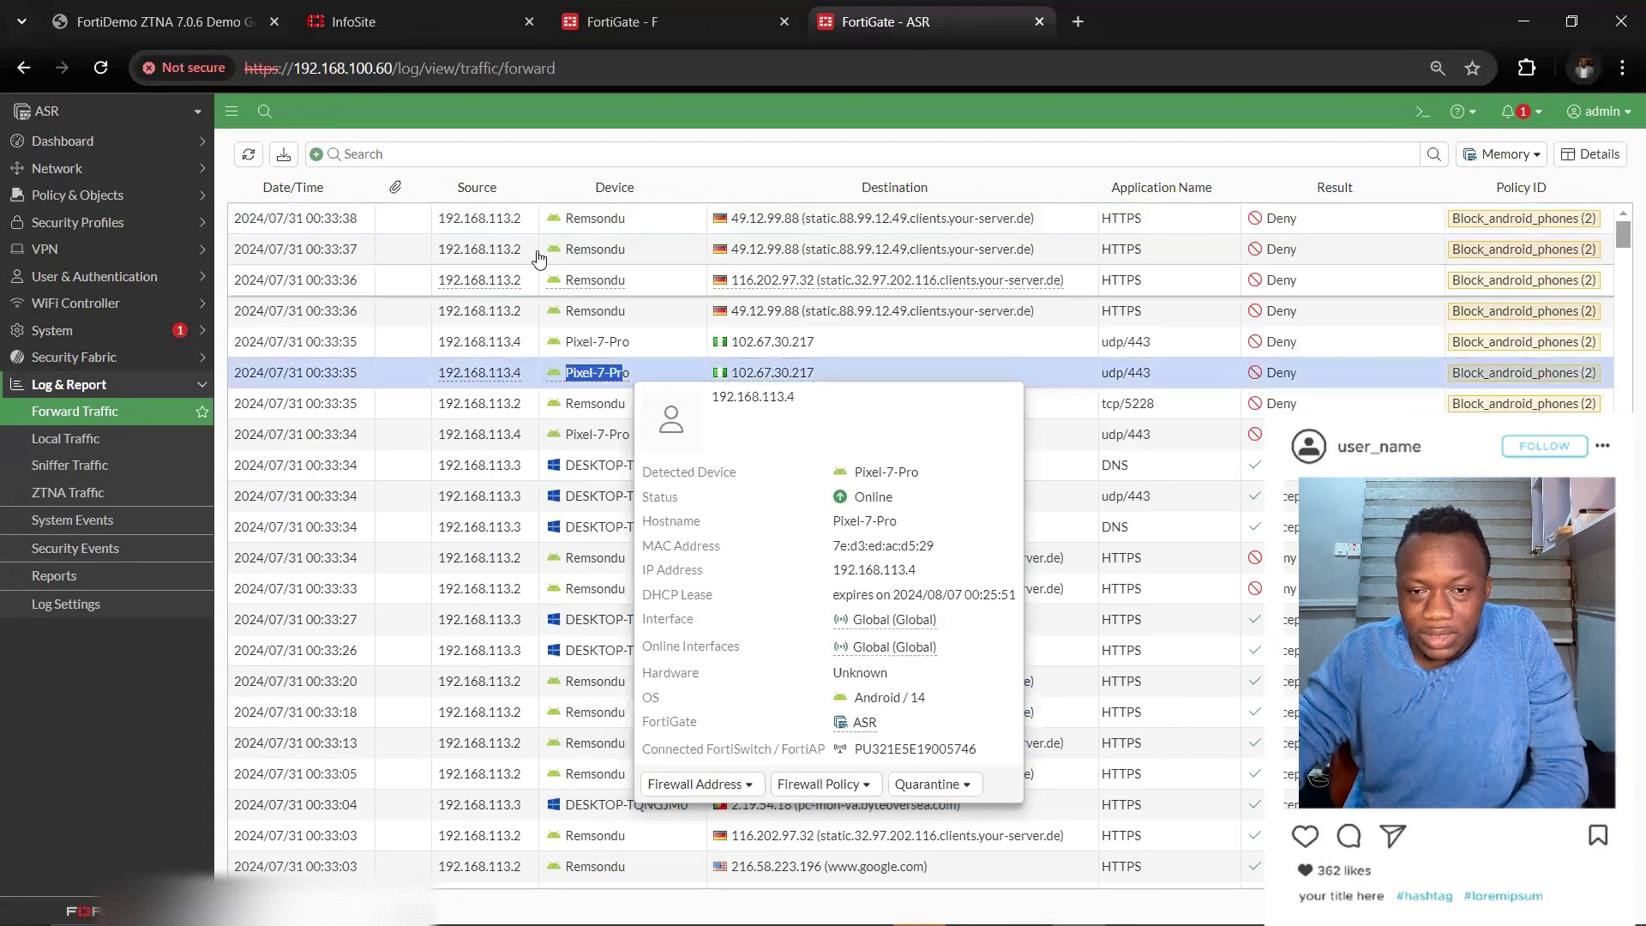
mouse_move(566, 225)
left_click_drag(564, 225, 625, 225)
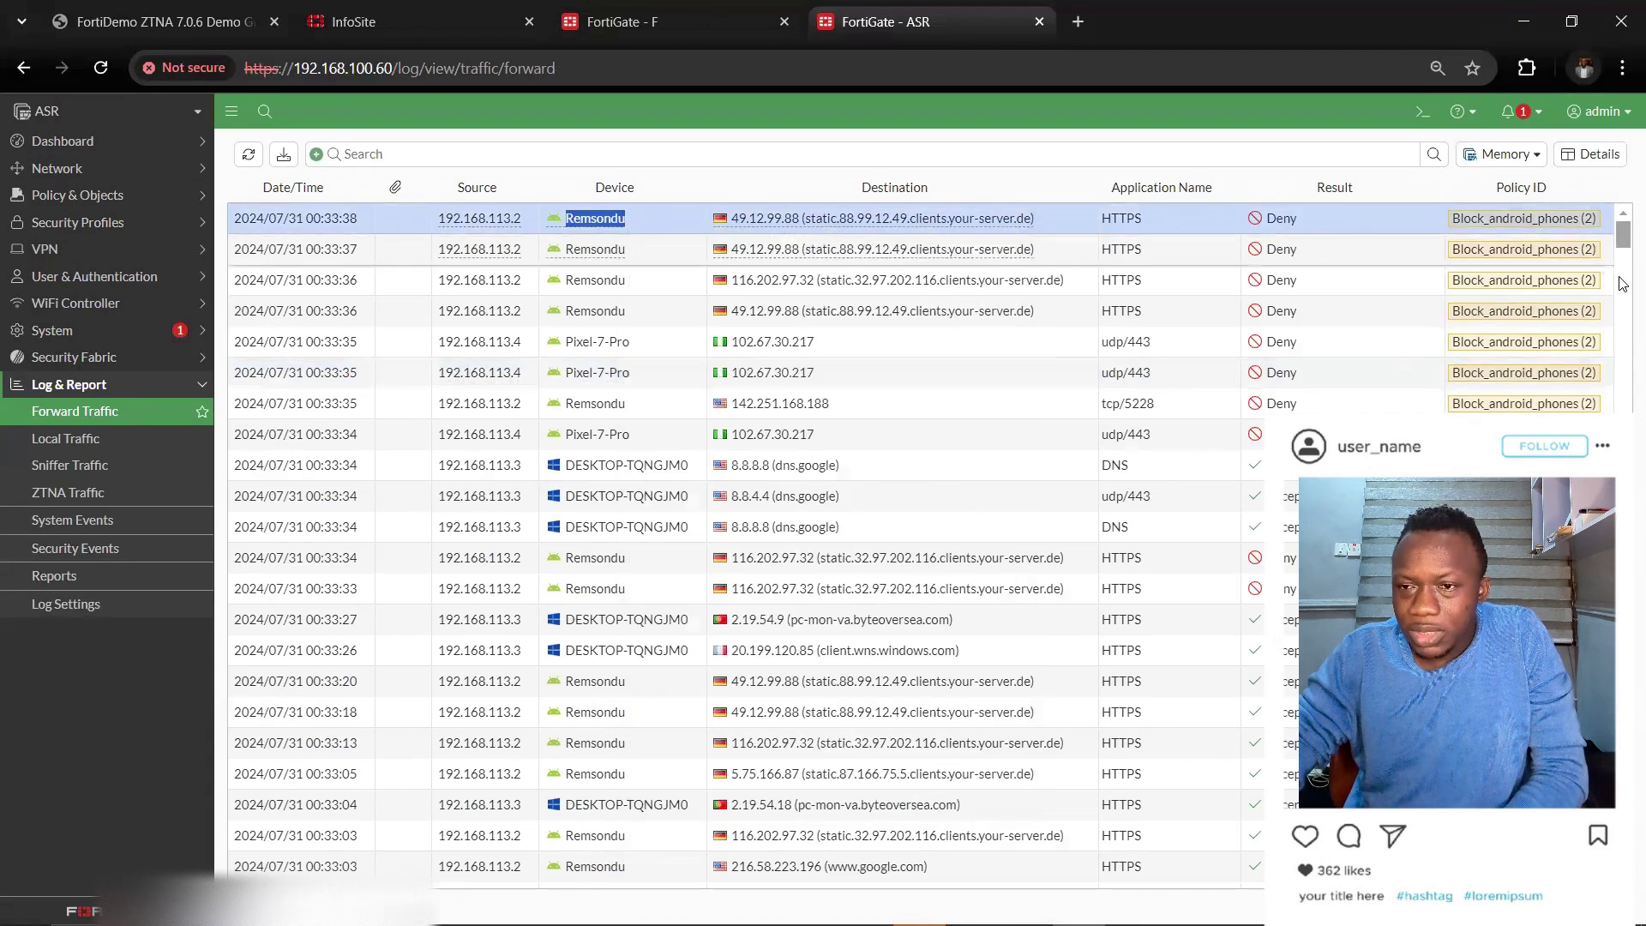
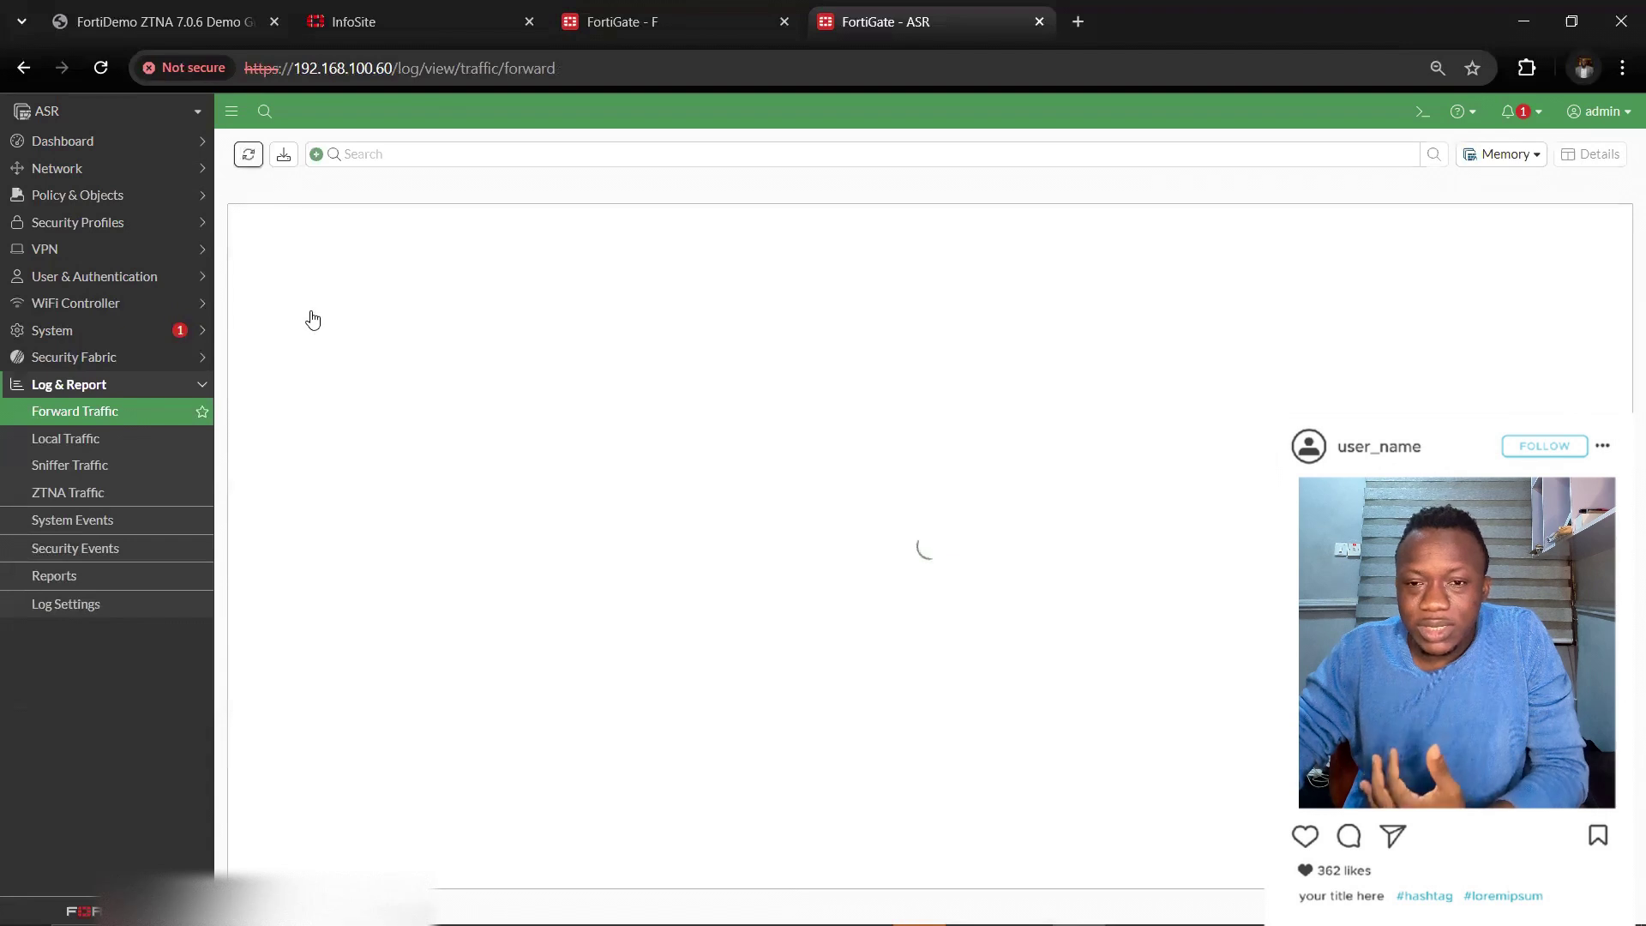
mouse_move(512, 386)
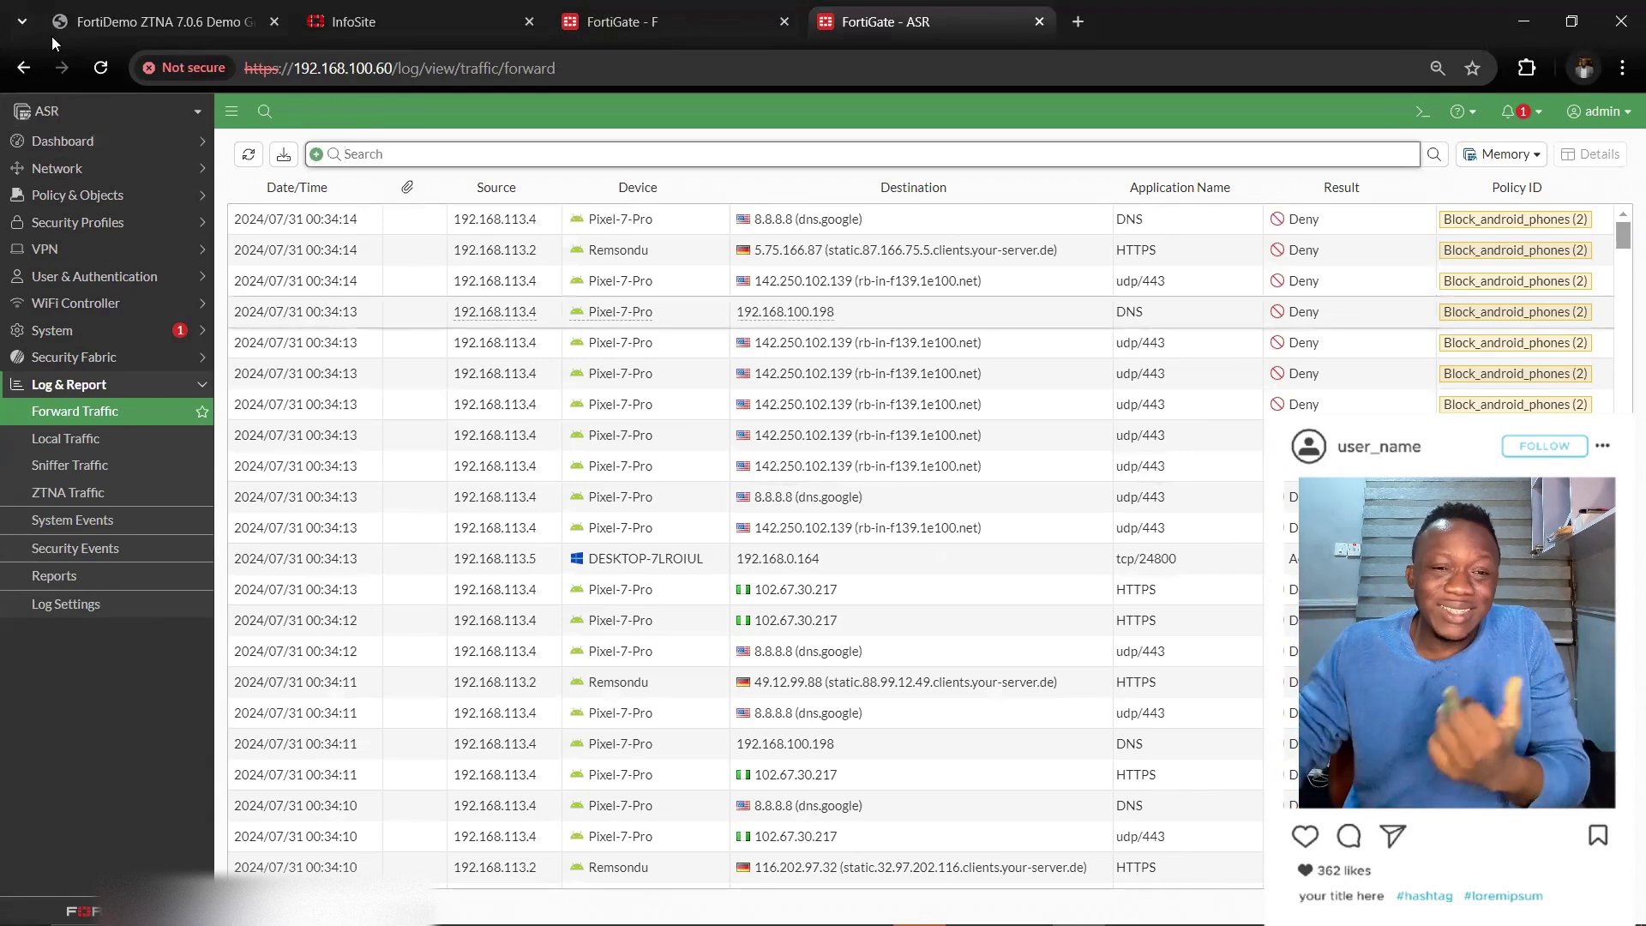
Search the available monitors for "device" and add Matched Devices as a standalone dashboard with its default name and settings.
left_click(99, 142)
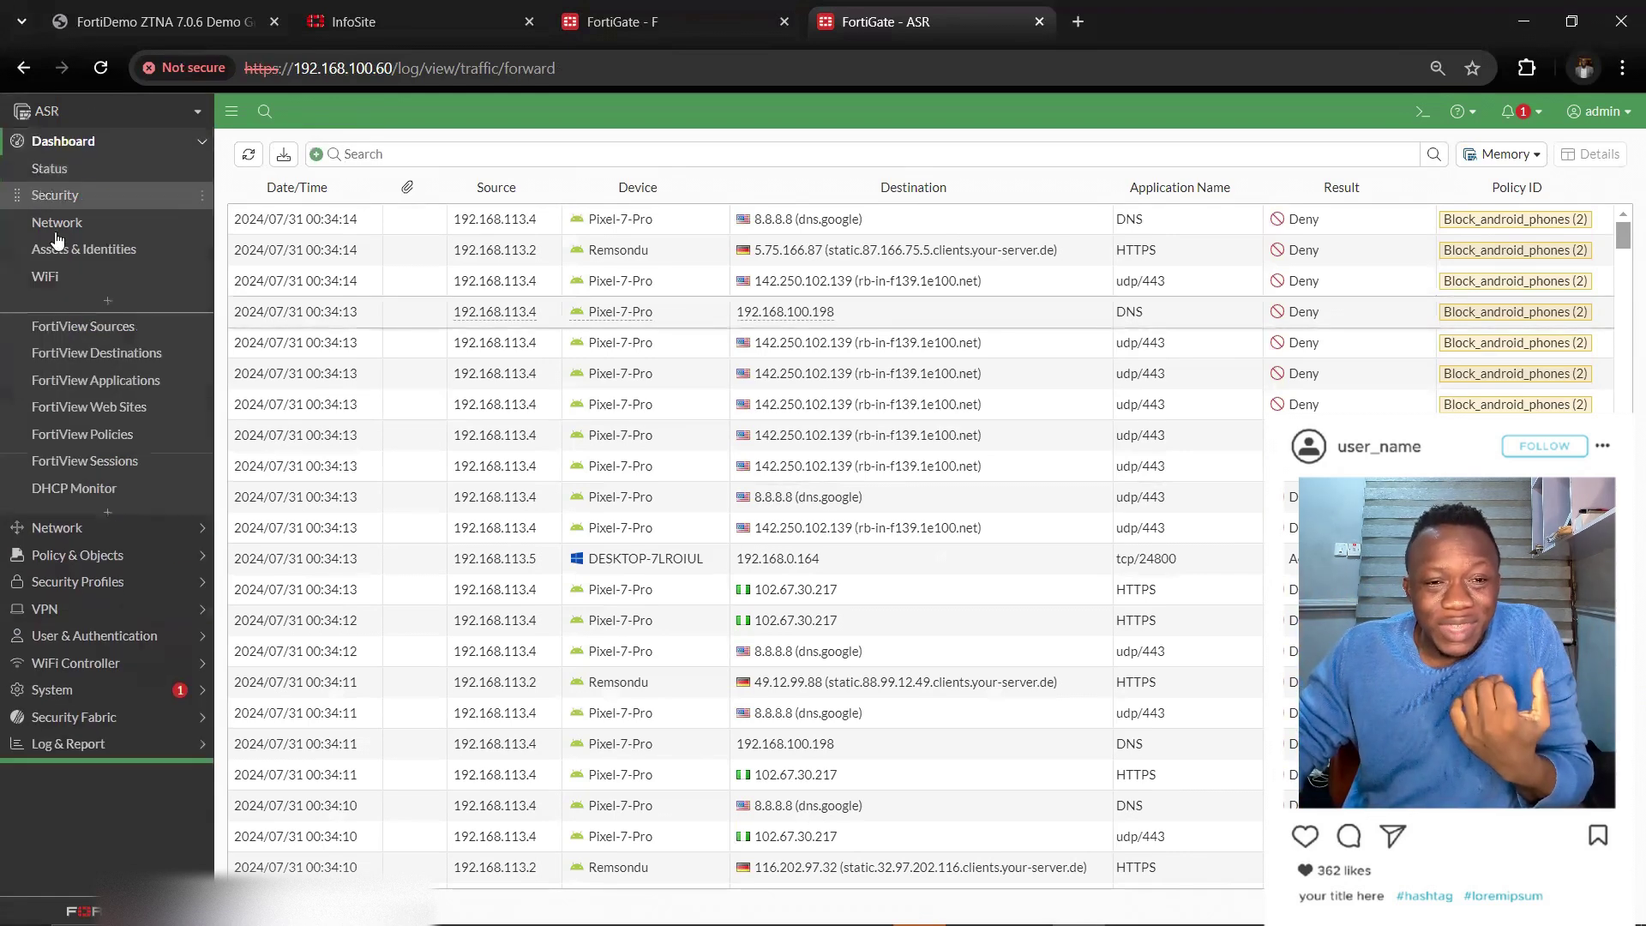
left_click(108, 512)
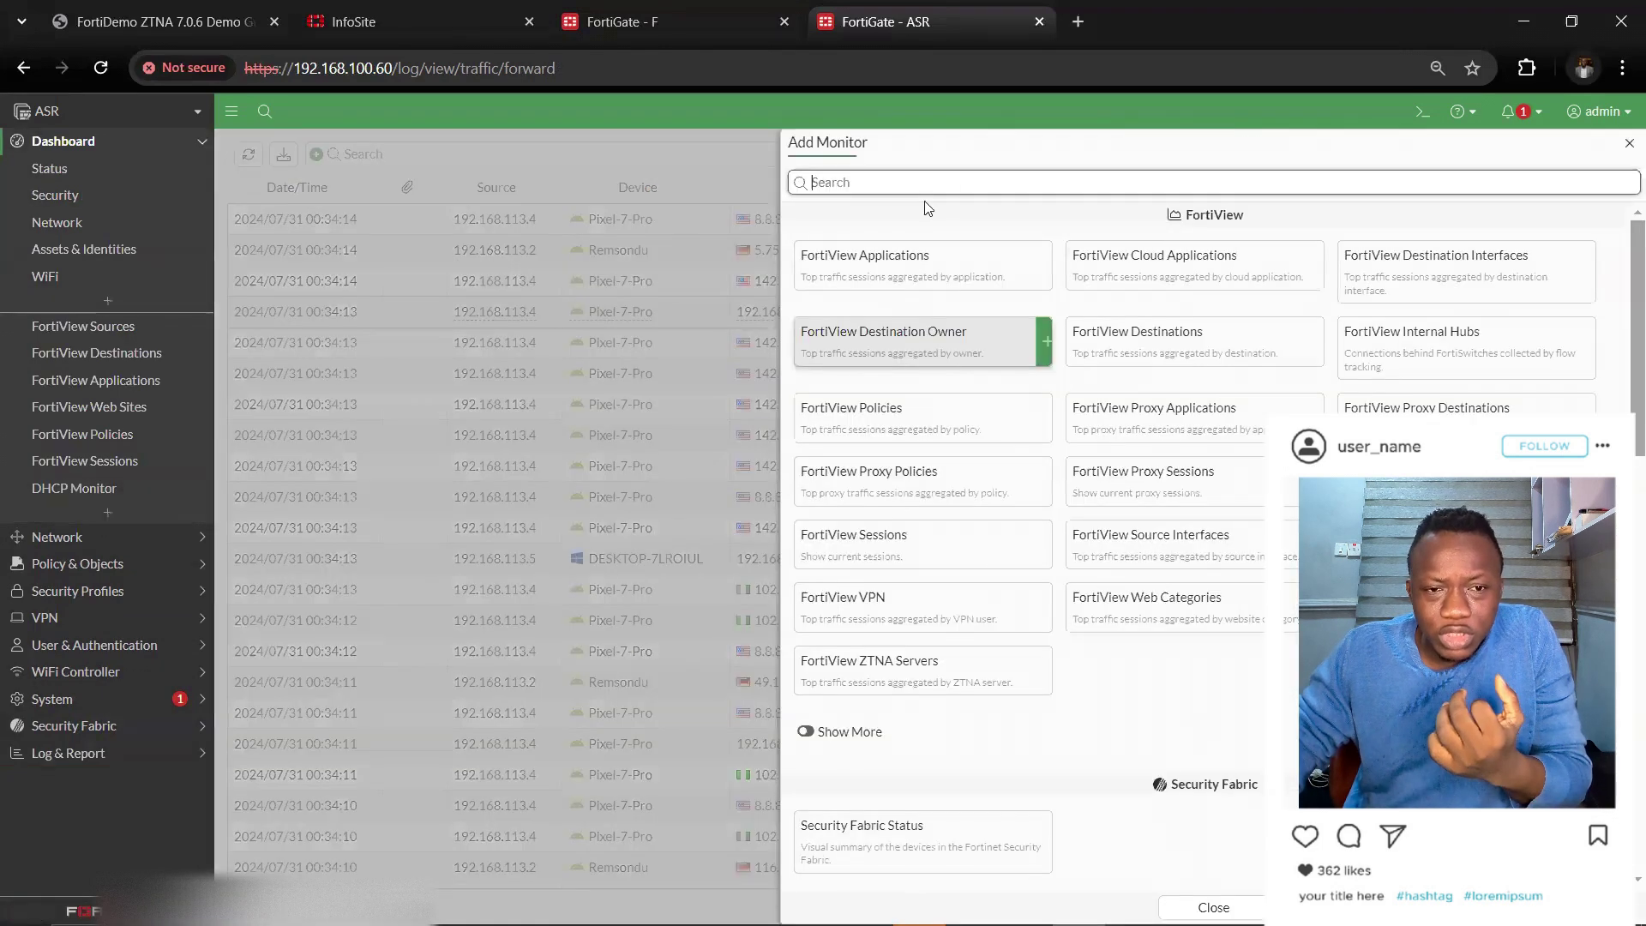
type("dev")
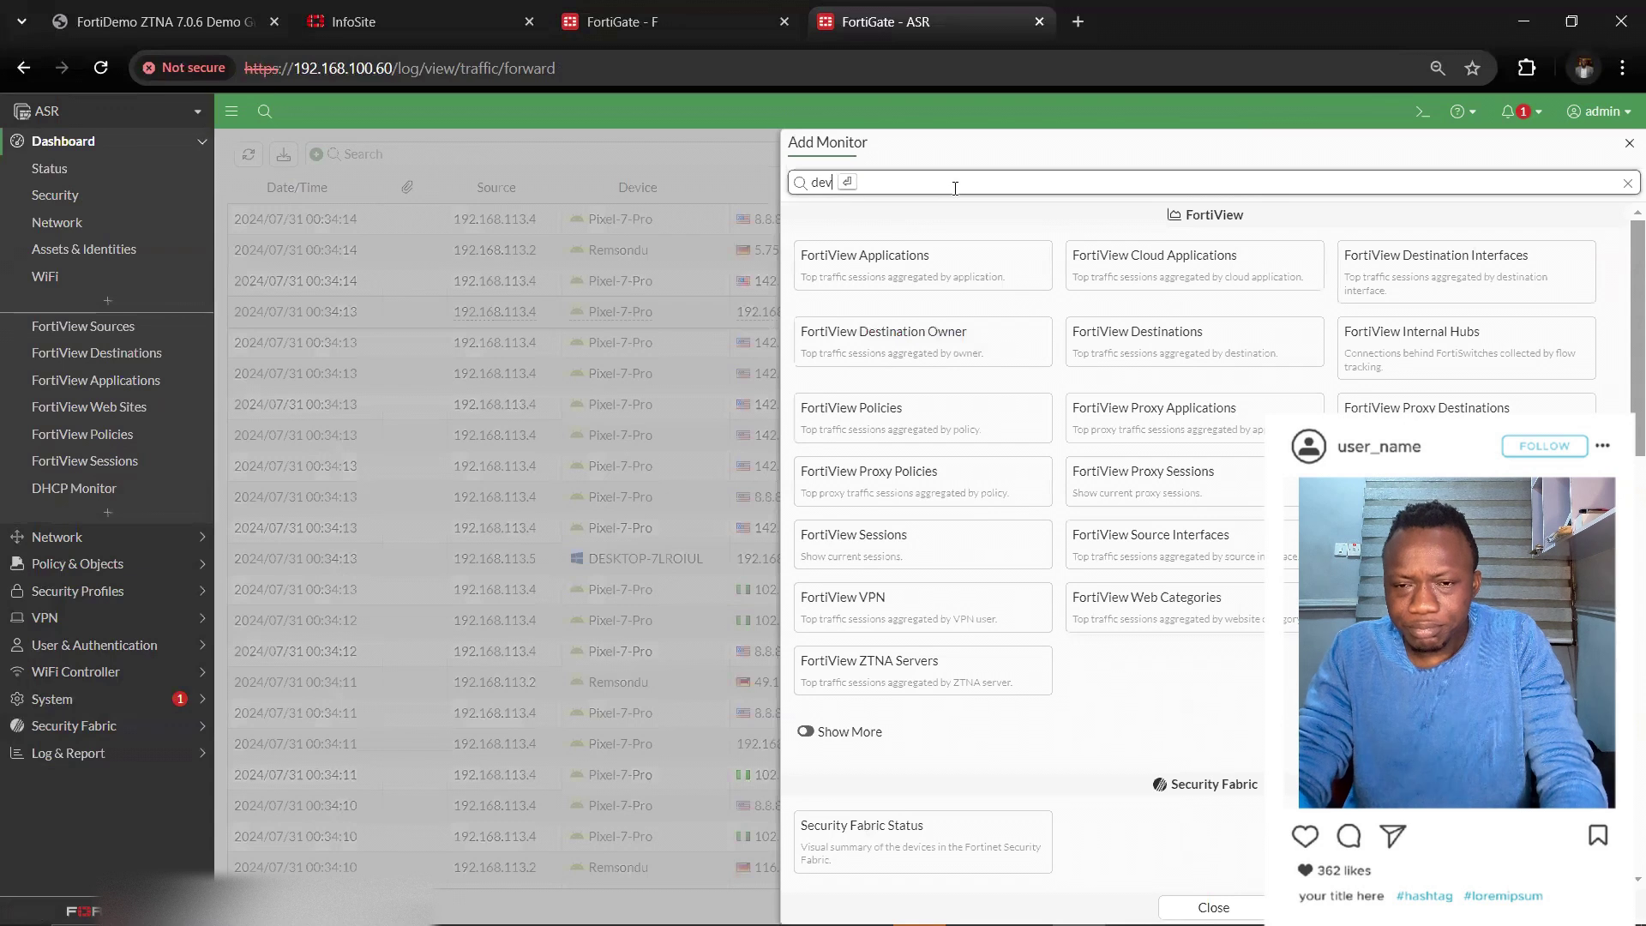
type("ice")
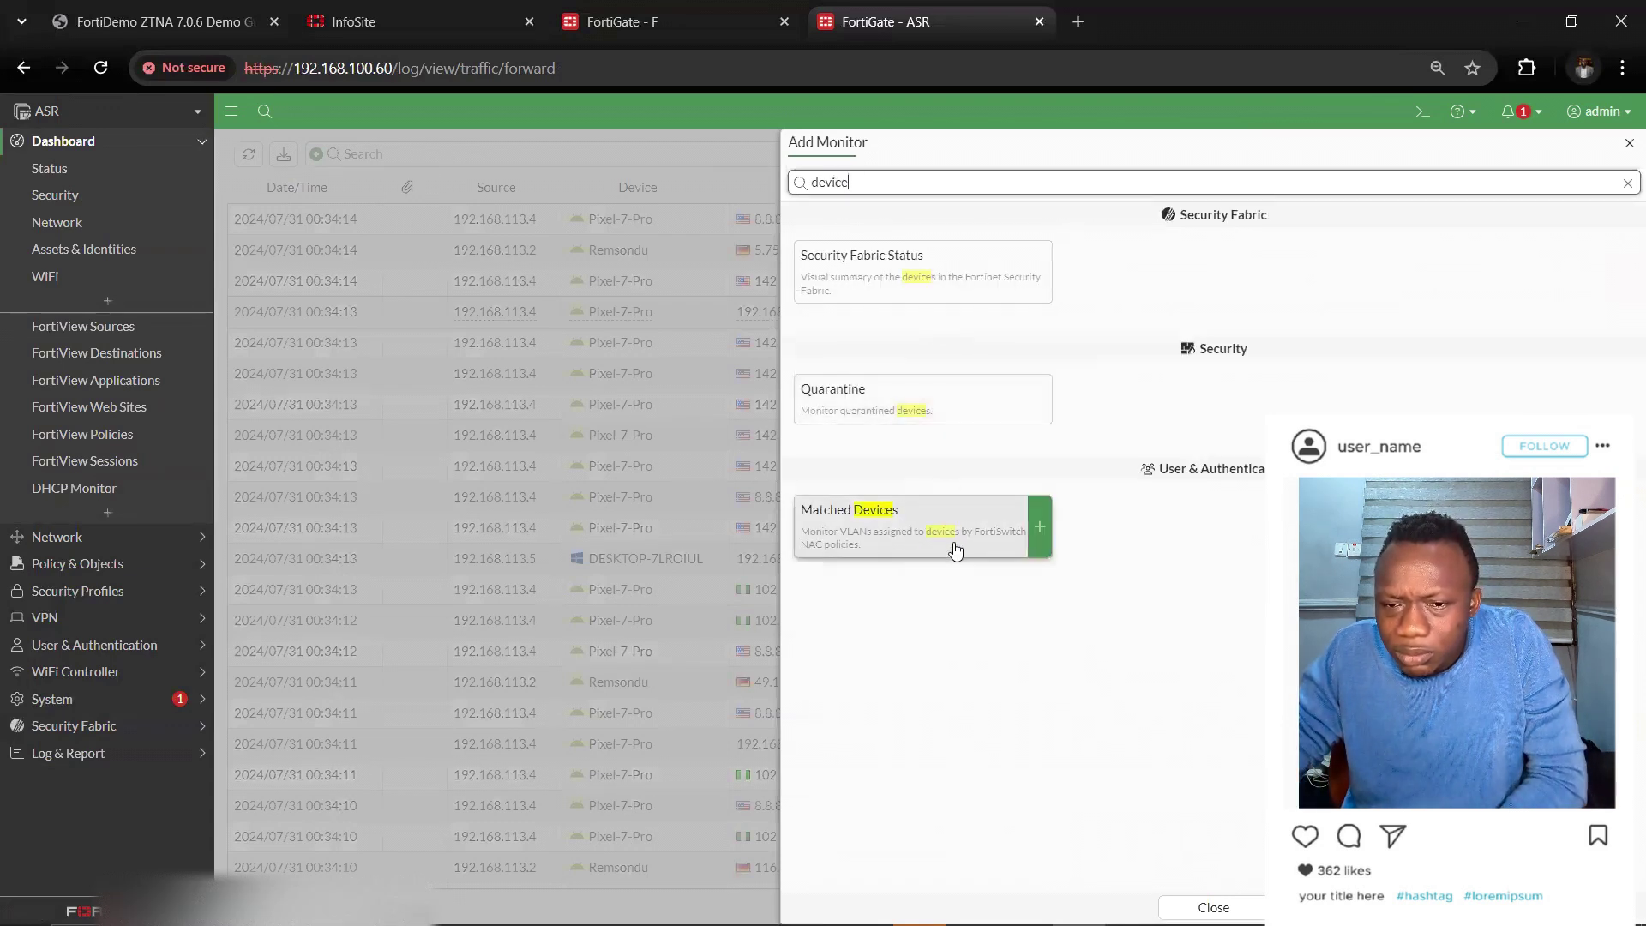
left_click(1041, 526)
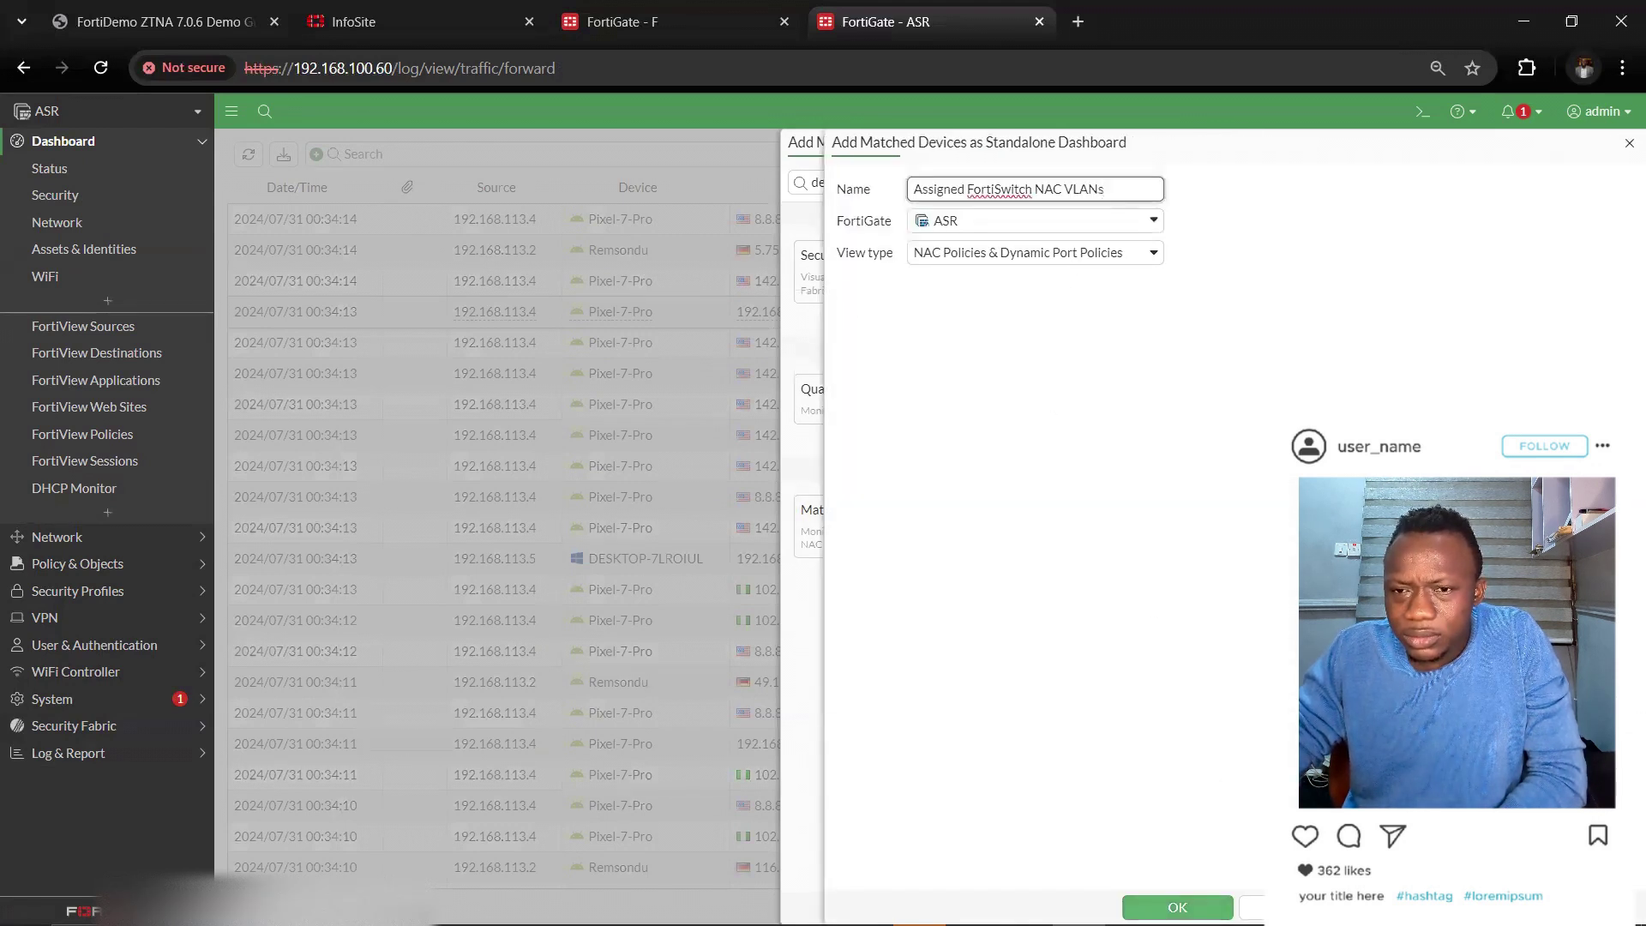
left_click(1177, 908)
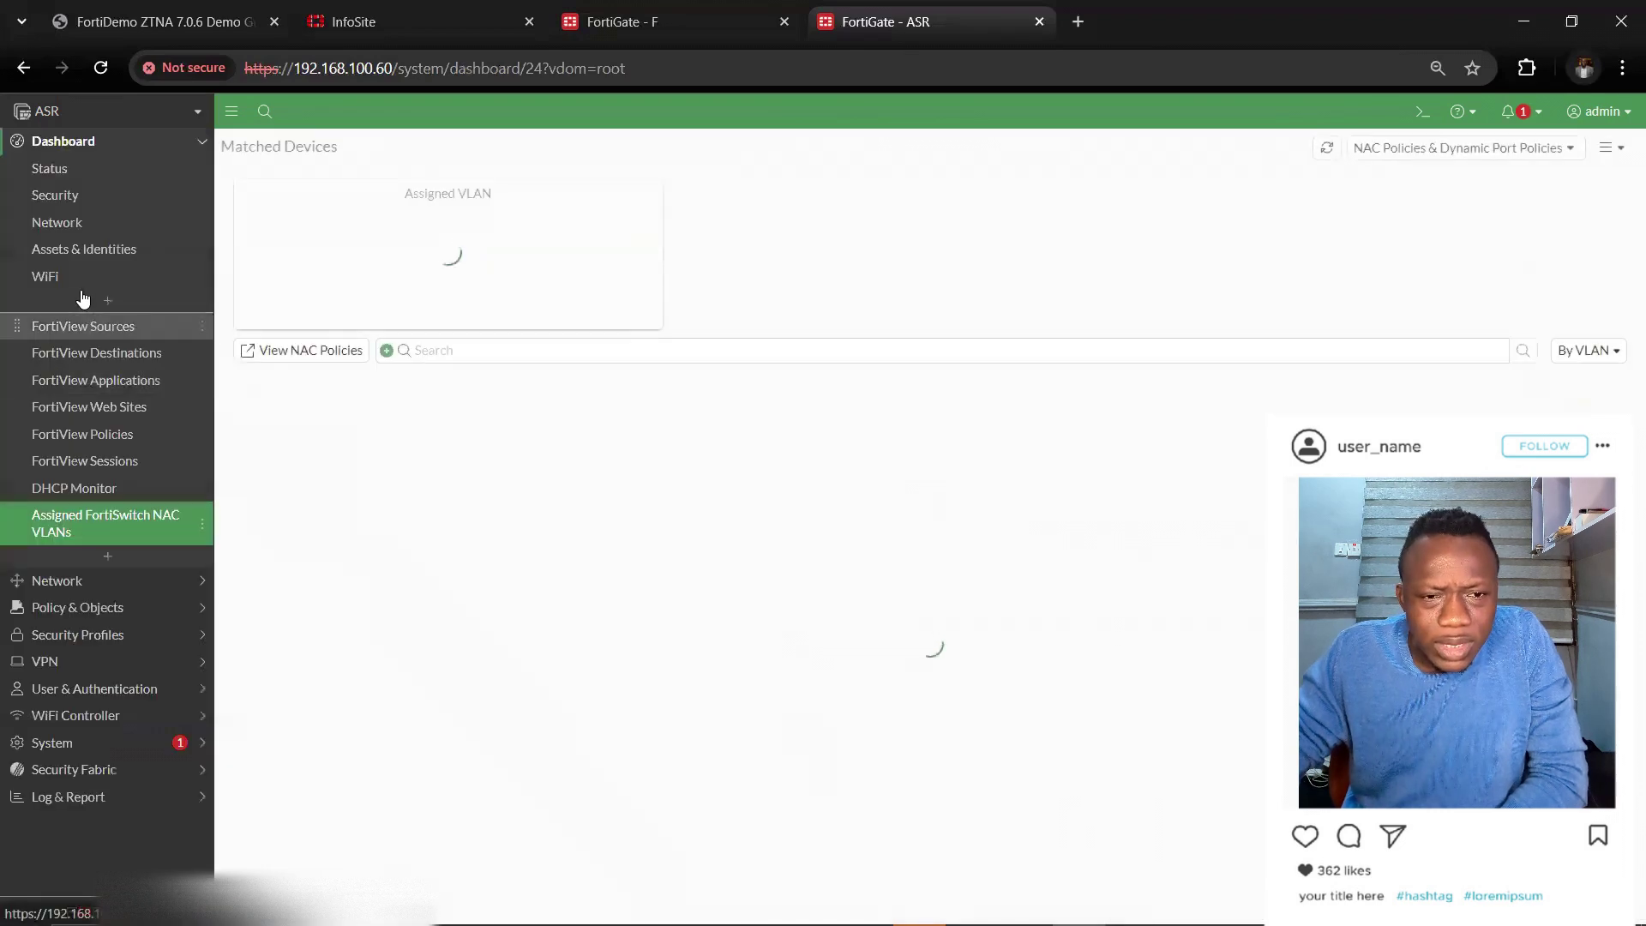
Create a new empty dashboard named devices.
left_click(108, 301)
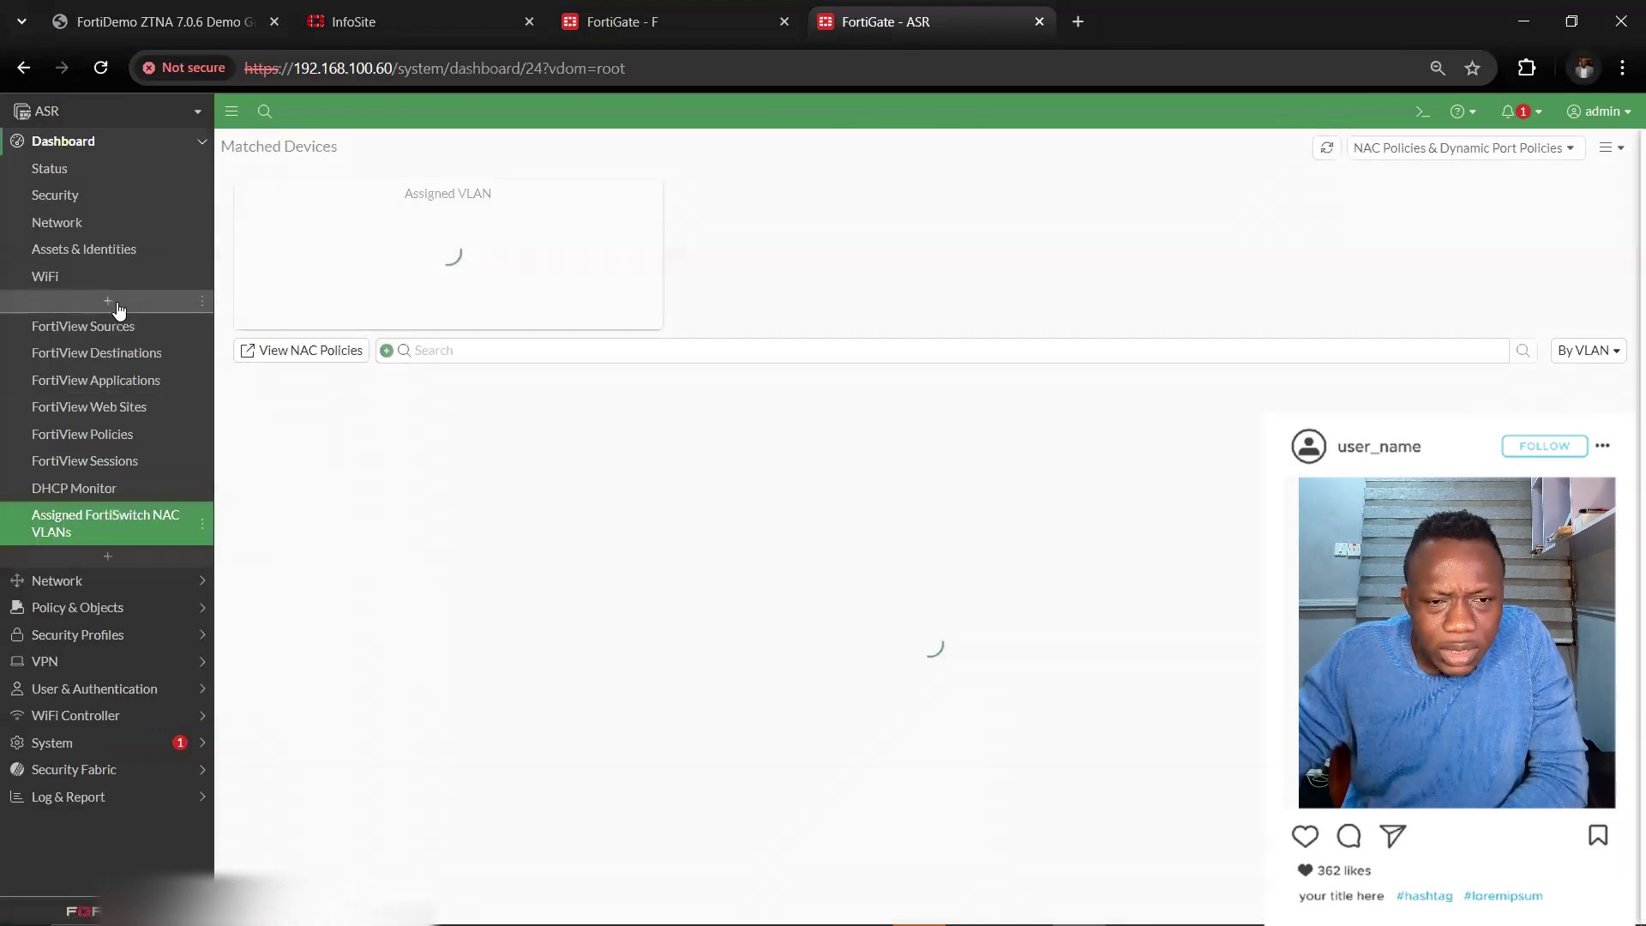
left_click(544, 198)
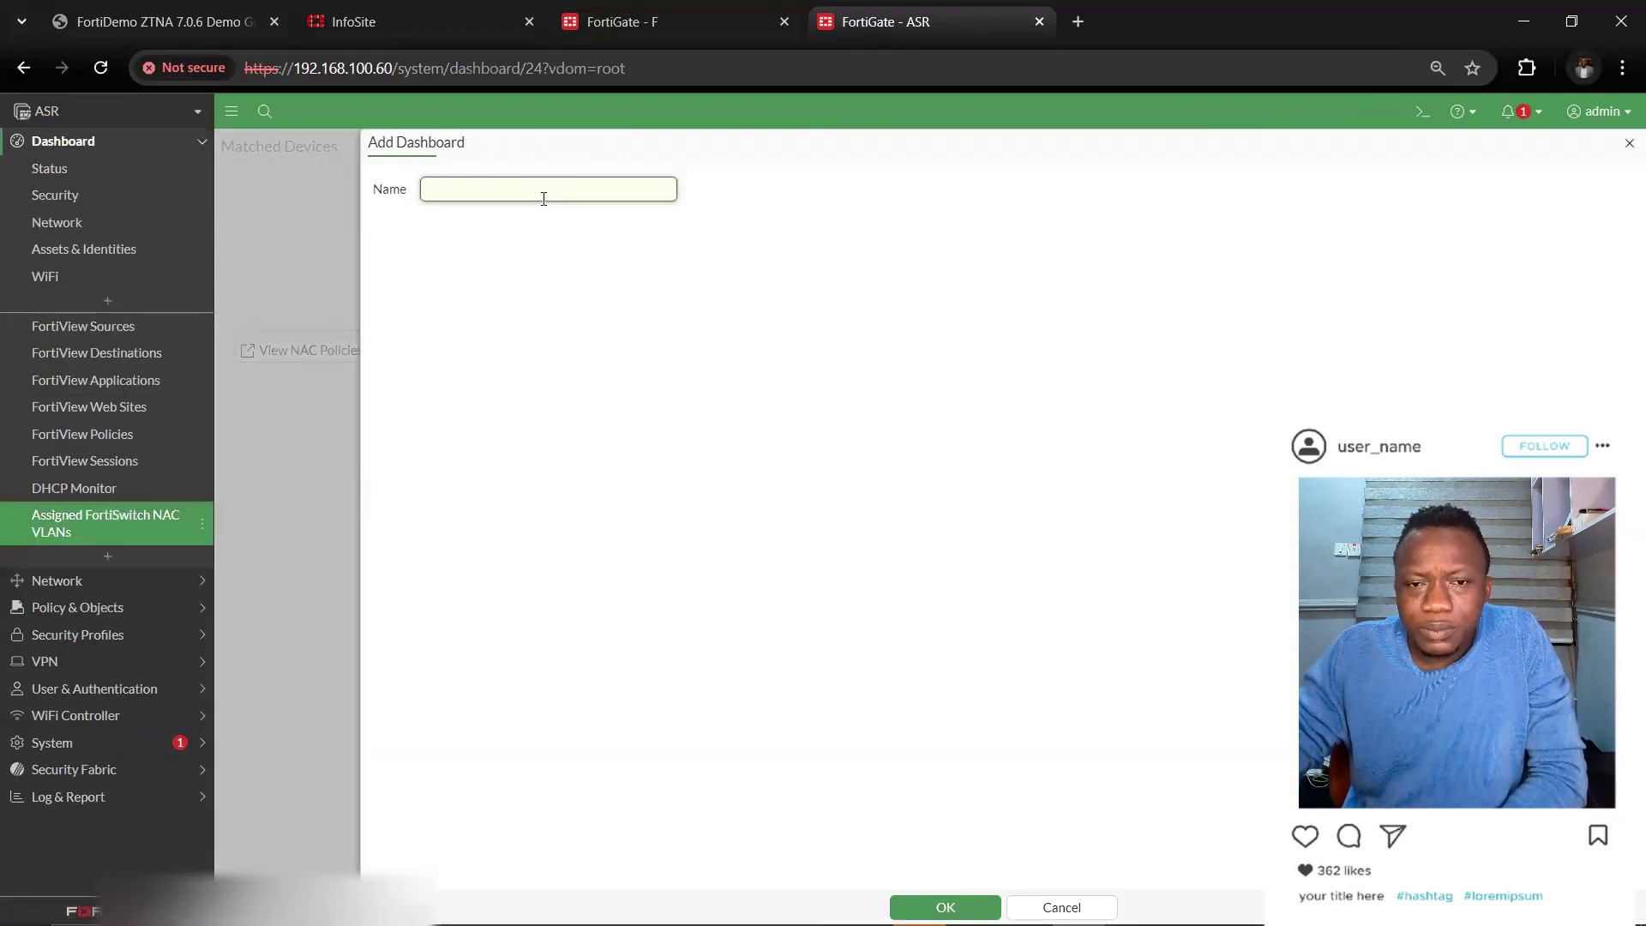
type("device")
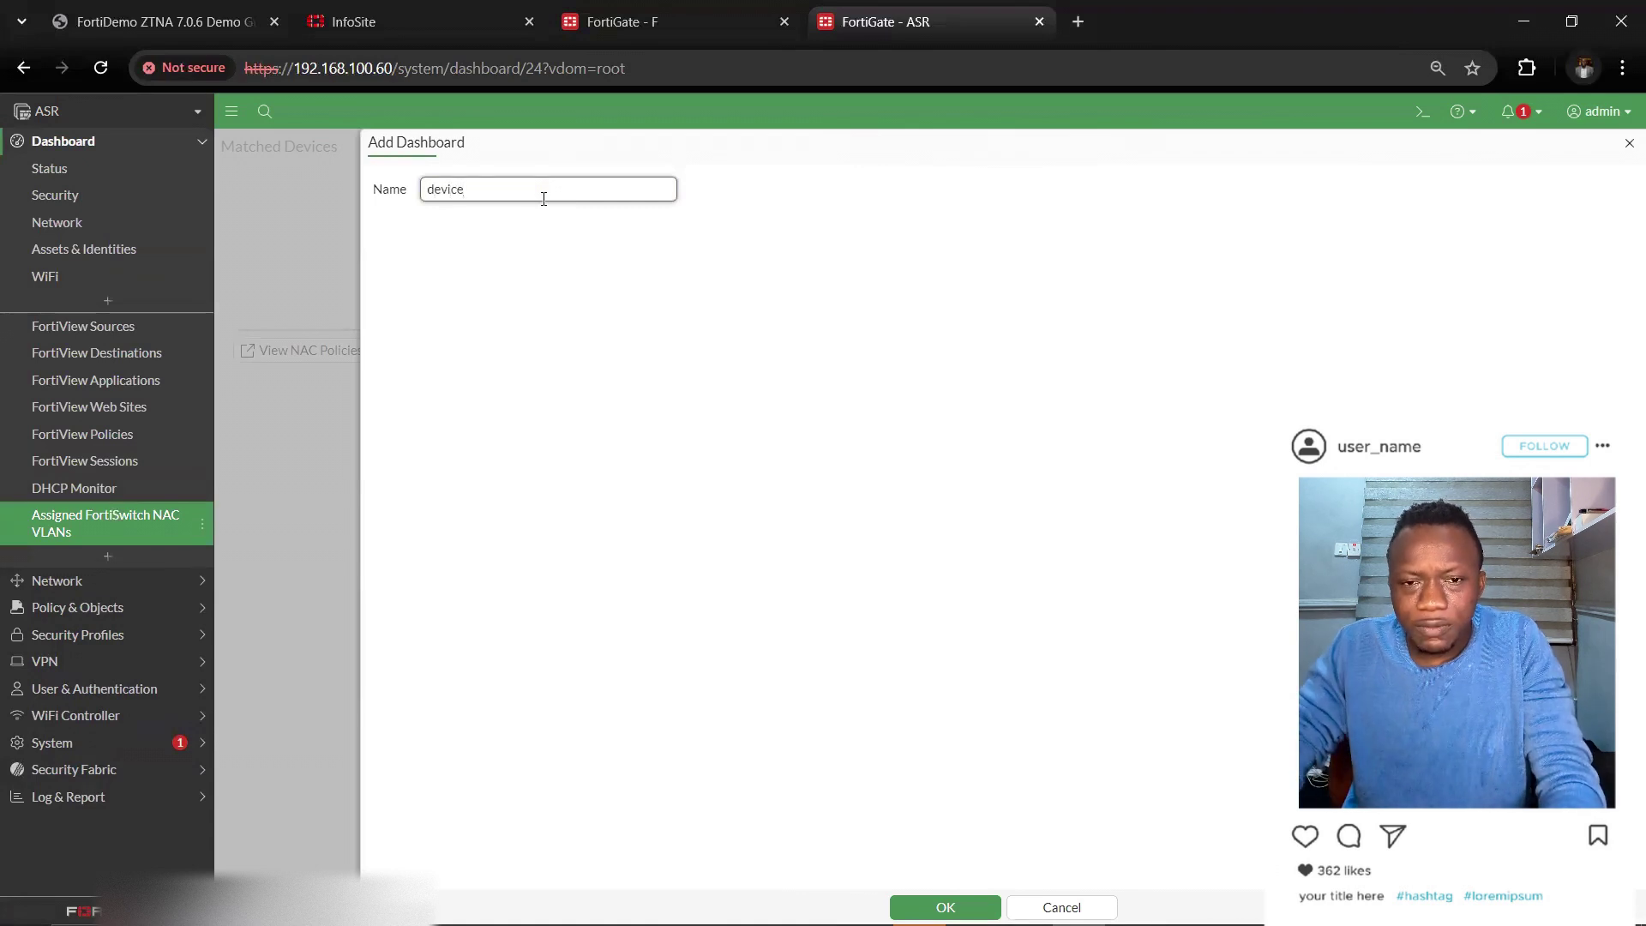
type("s")
left_click(945, 907)
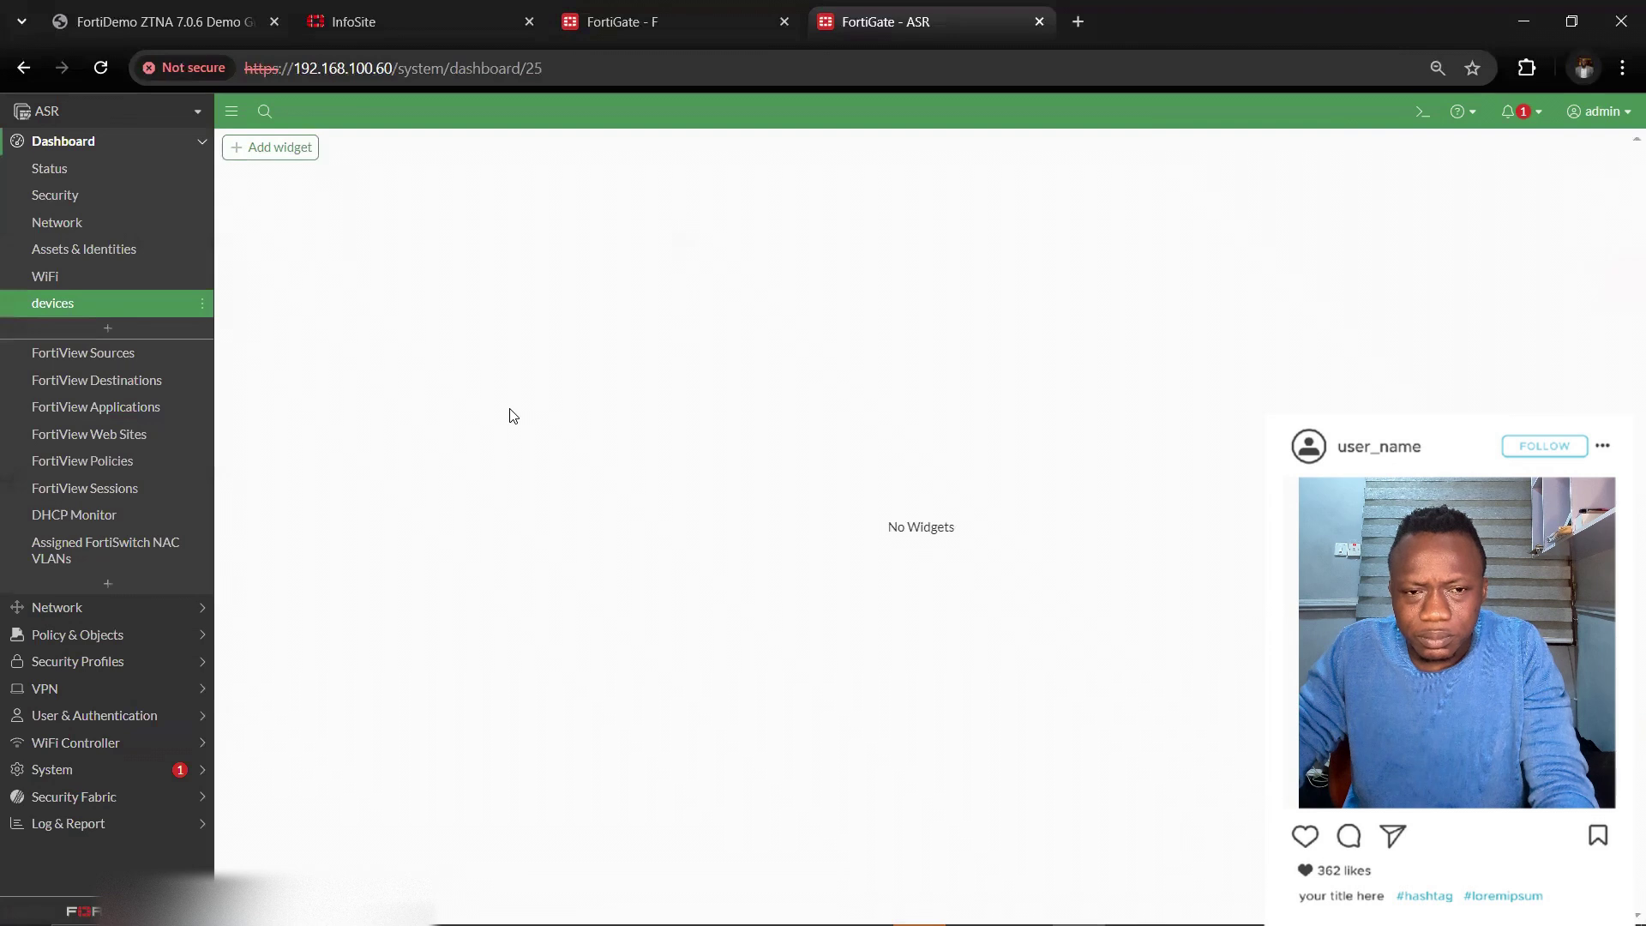
Search the widgets available for the devices dashboard for "devices" and close the list without adding one.
left_click(273, 147)
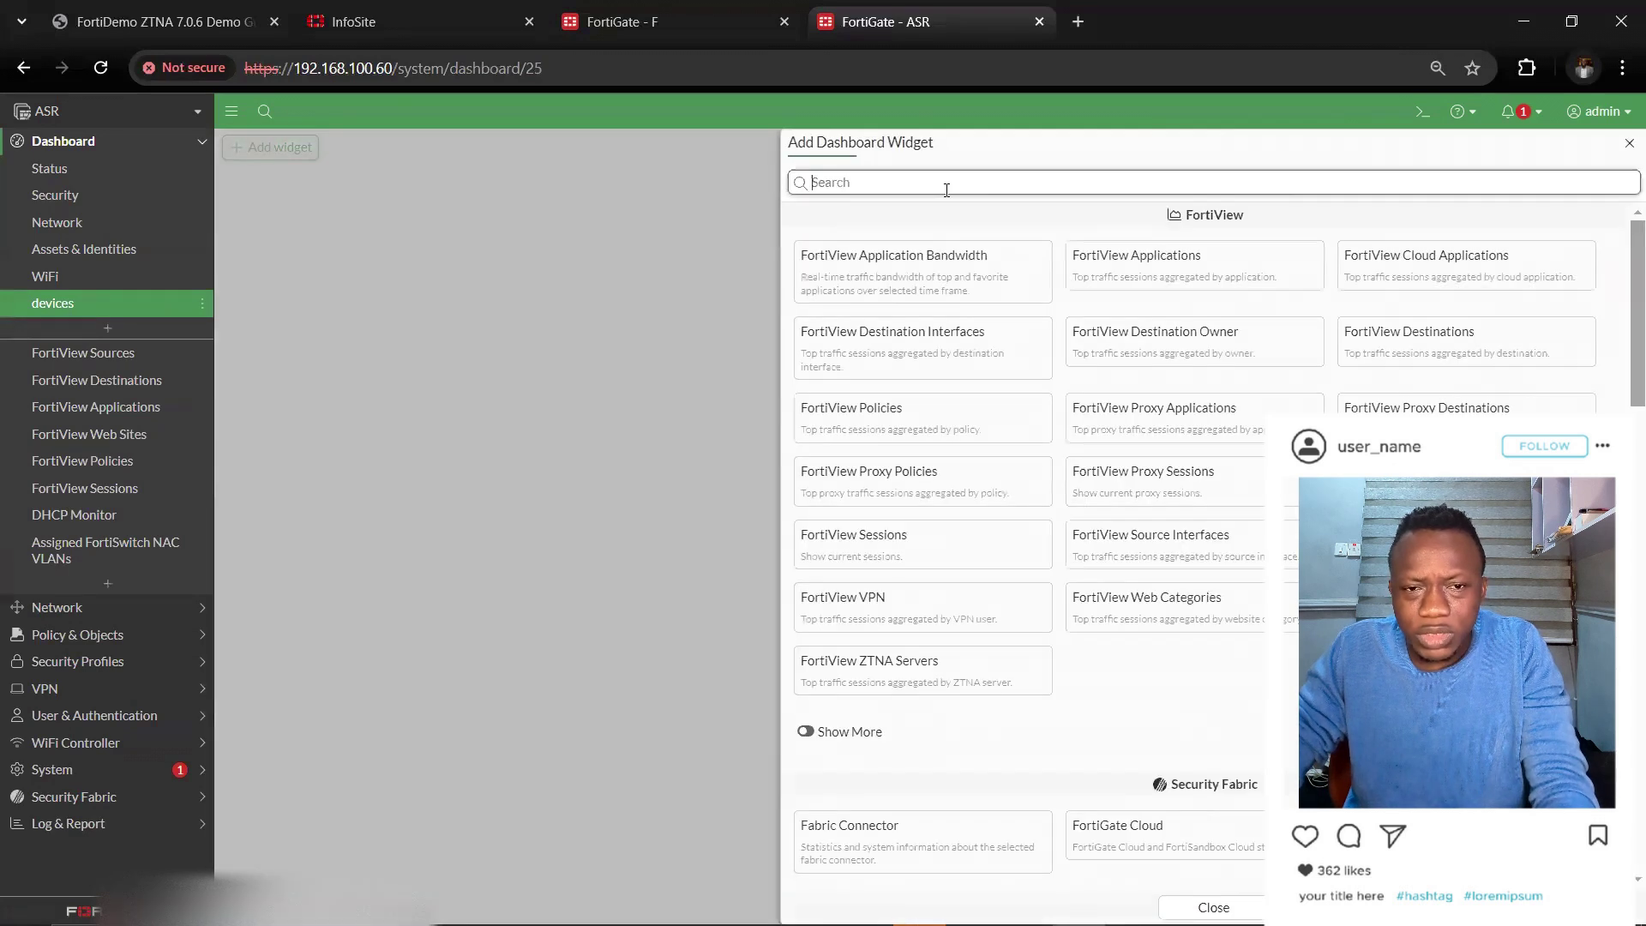
type("devices")
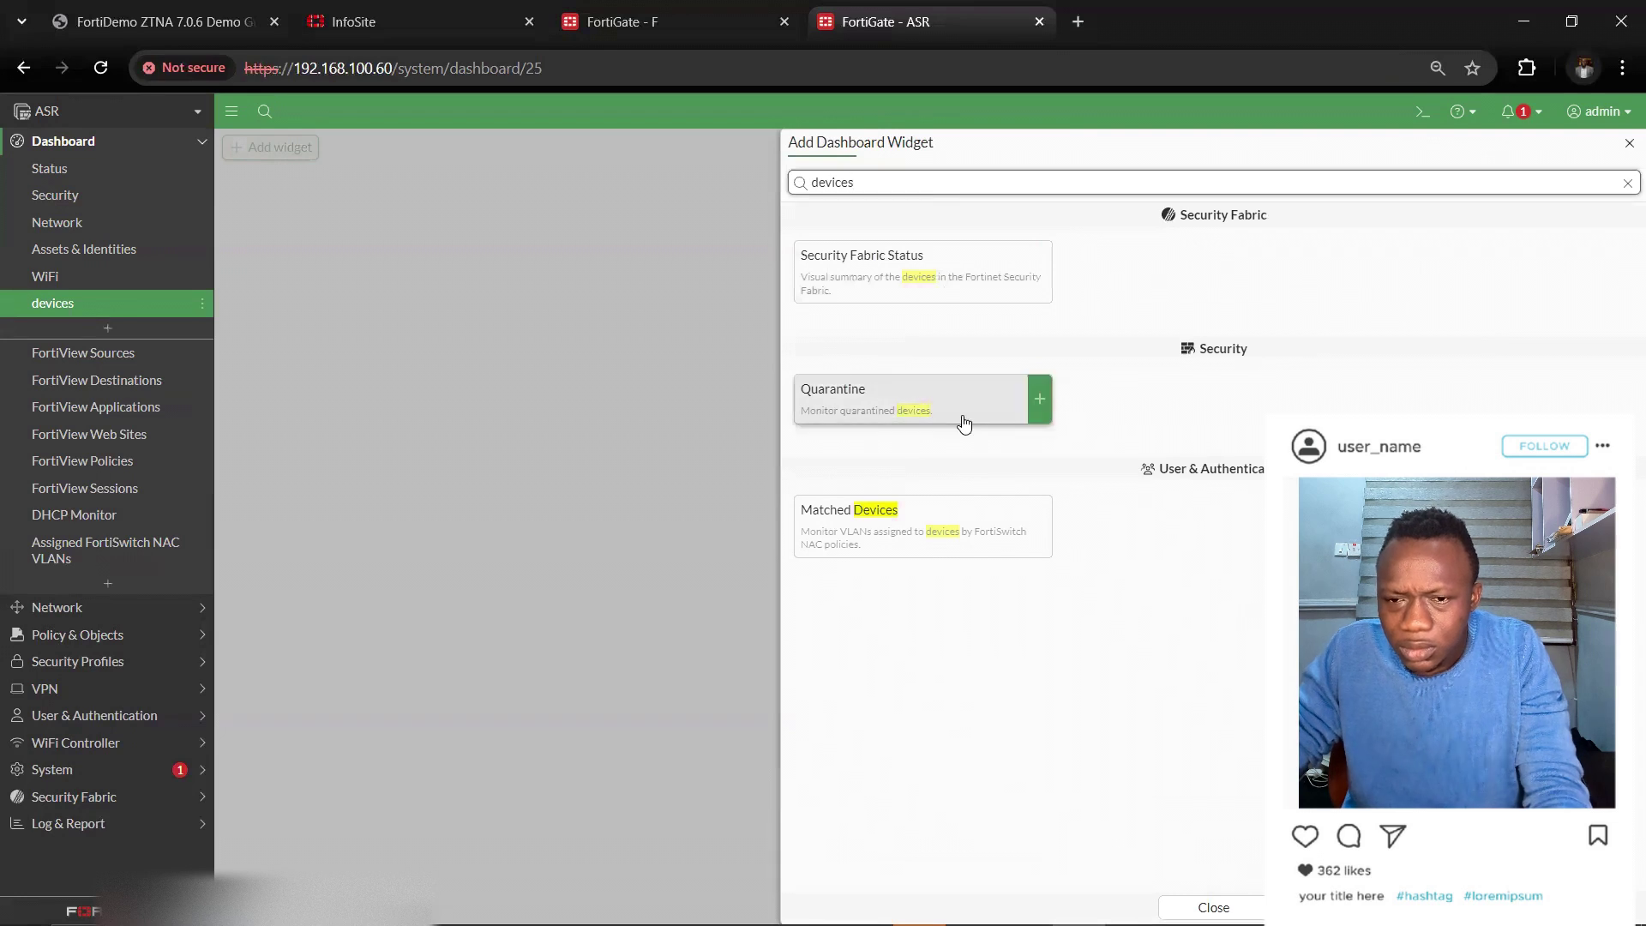
left_click(713, 360)
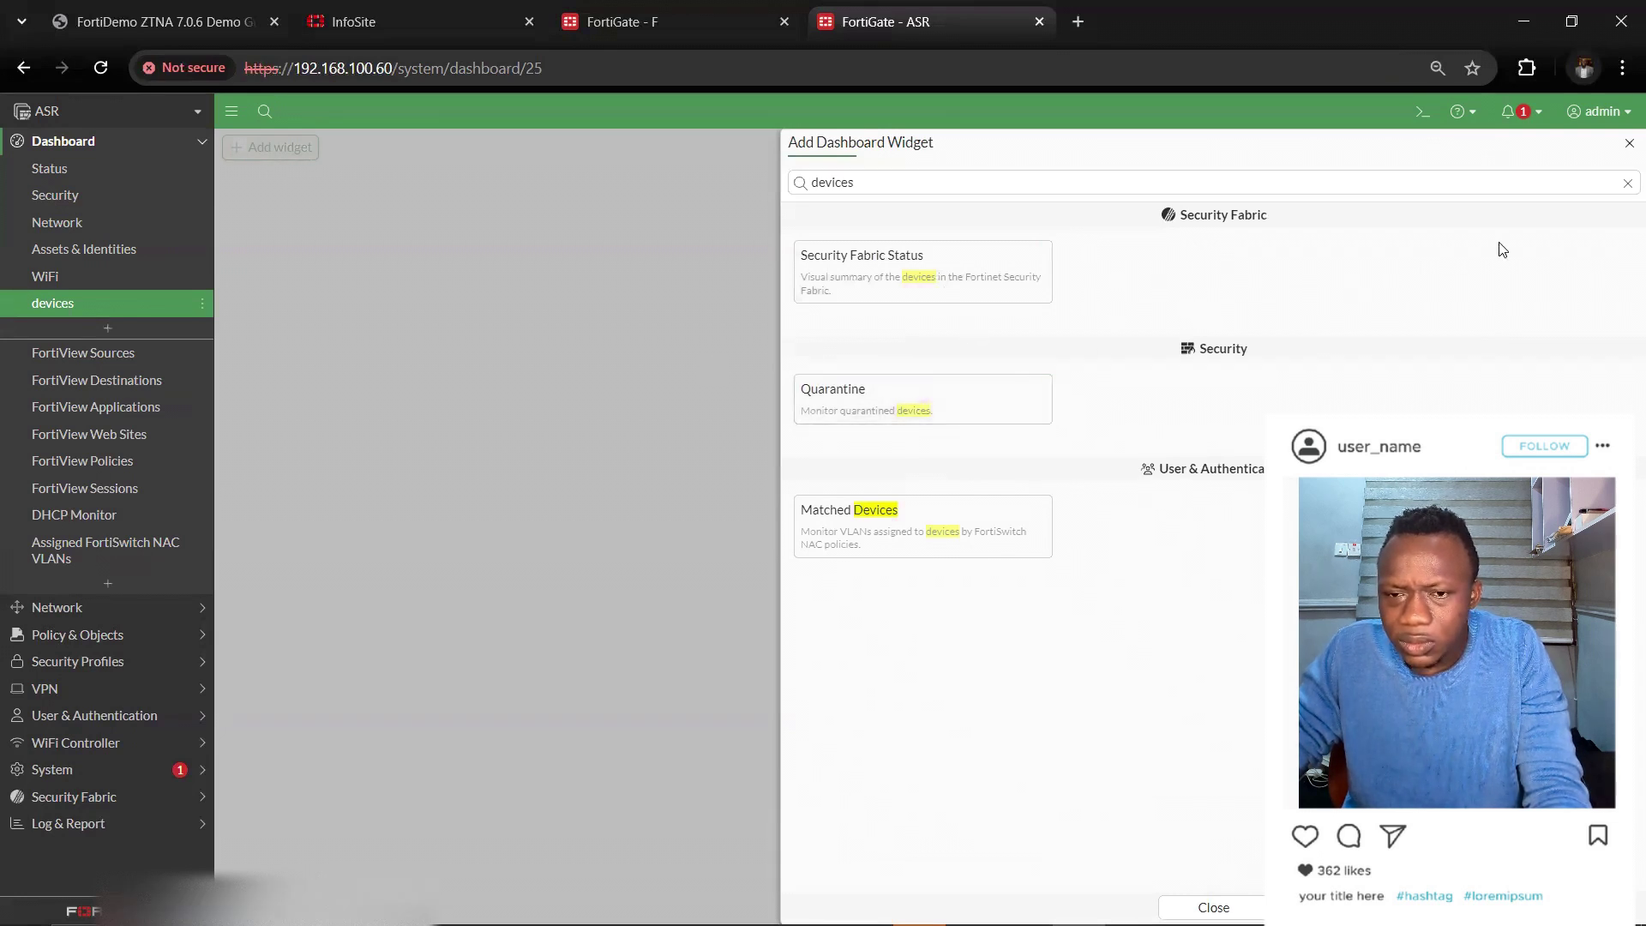
left_click(1630, 143)
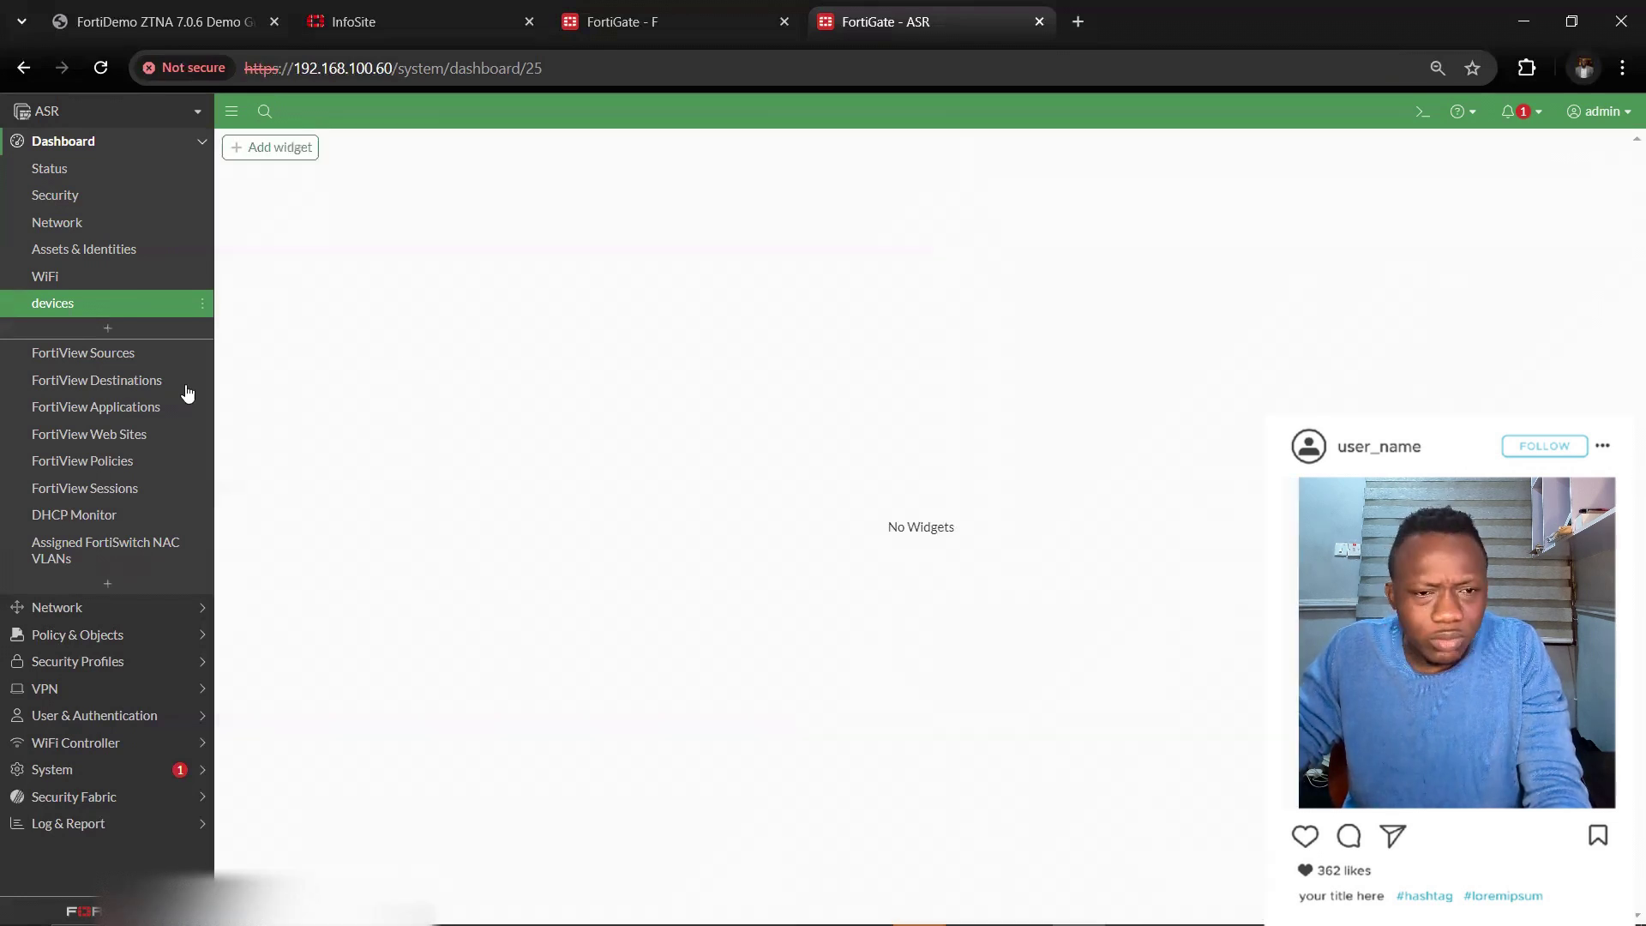
Check the Assigned FortiSwitch NAC VLANs monitor and the client list in the DHCP monitor.
left_click(104, 545)
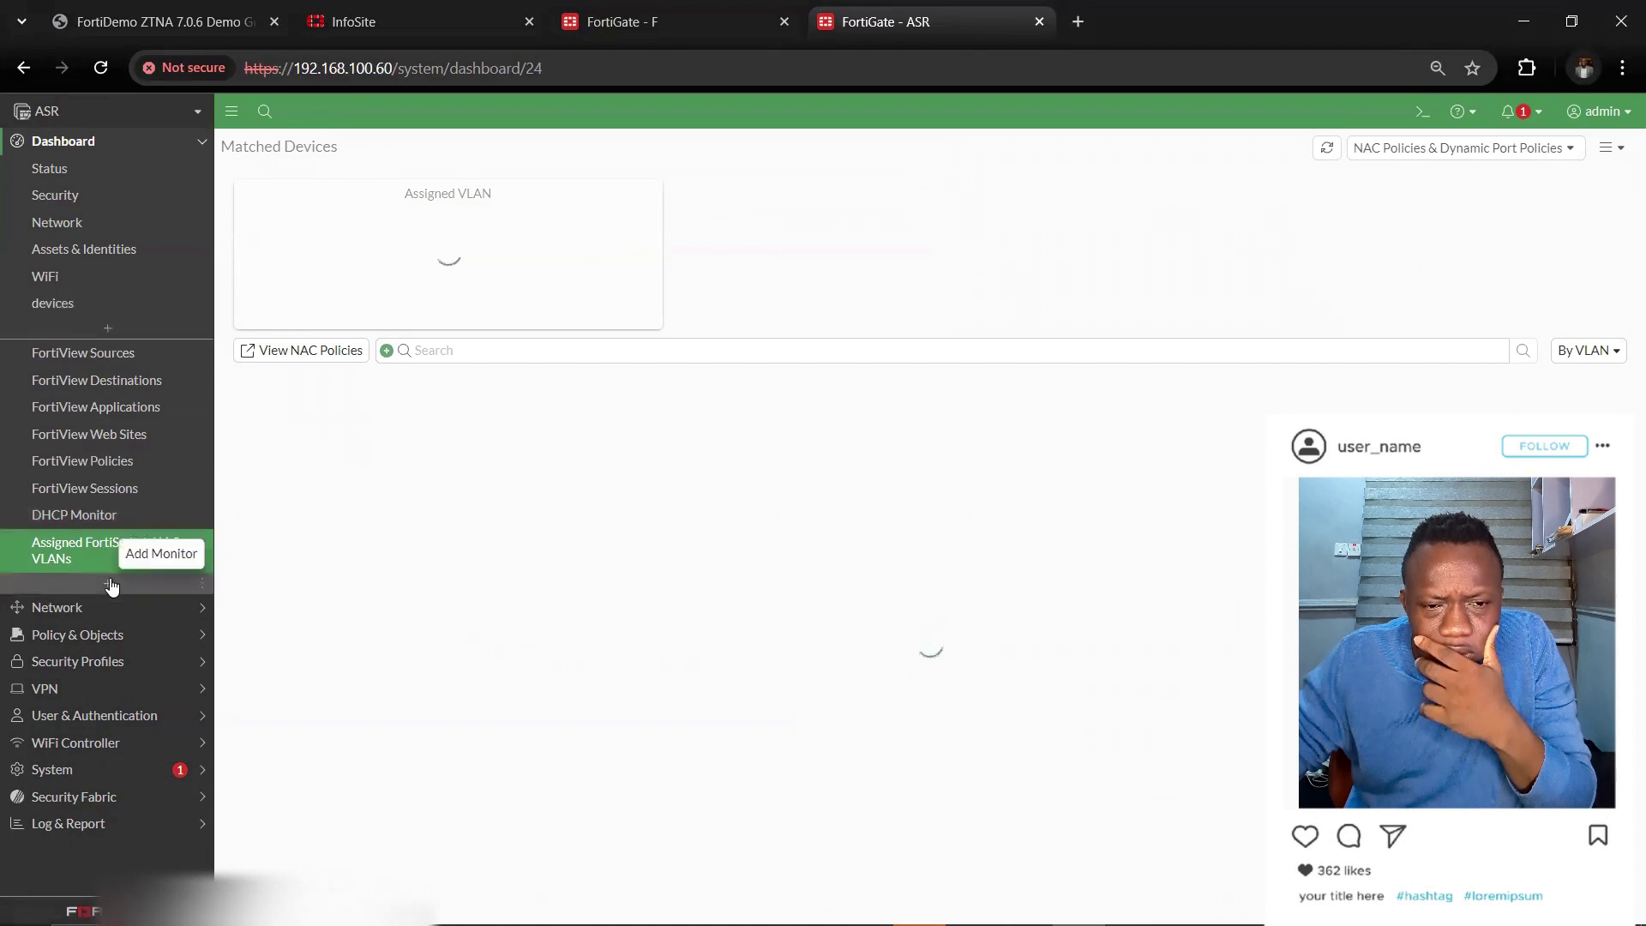
left_click(86, 517)
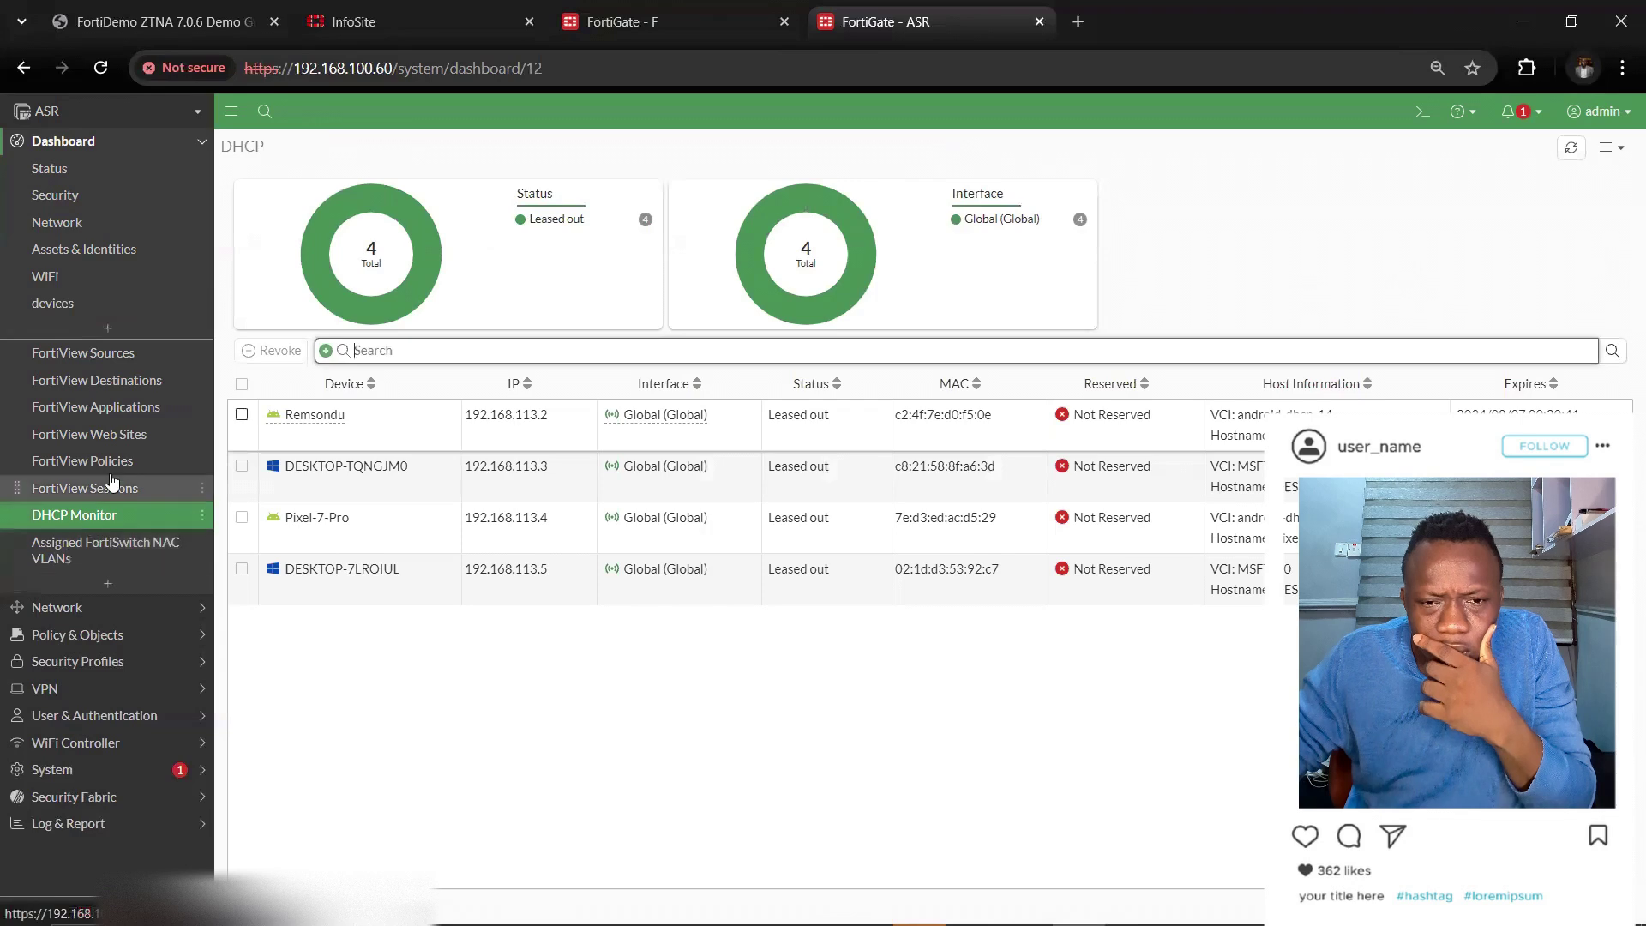
left_click(127, 569)
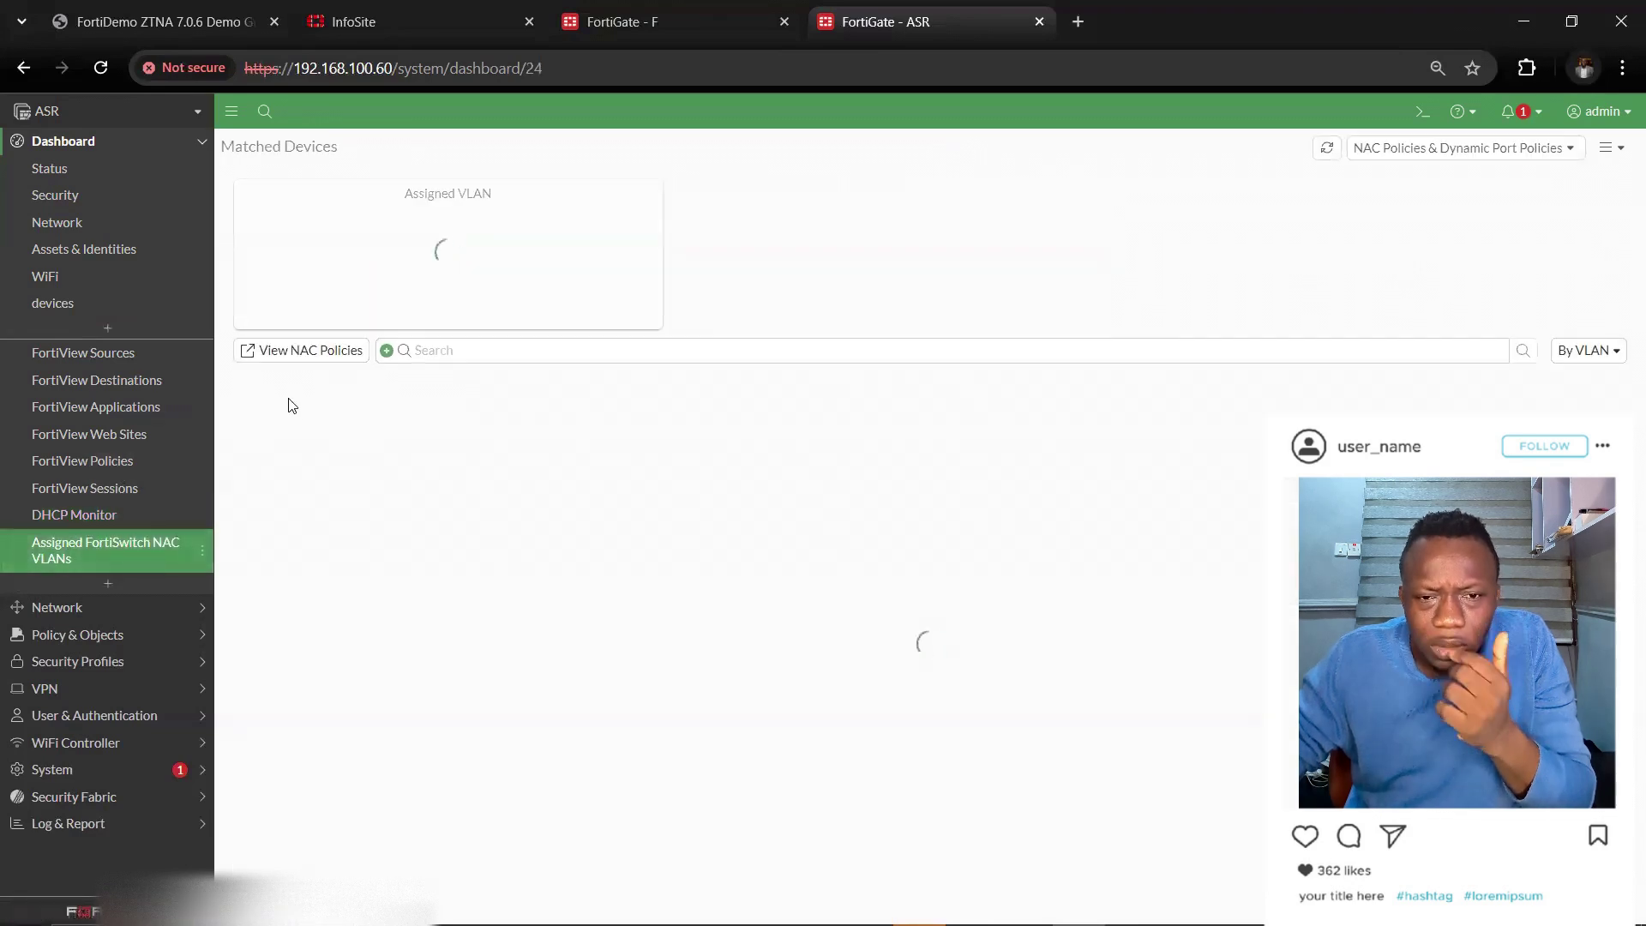
Browse the available monitors, including the extra ones, and add Identities as a standalone dashboard with its default name and settings, then view it.
left_click(108, 584)
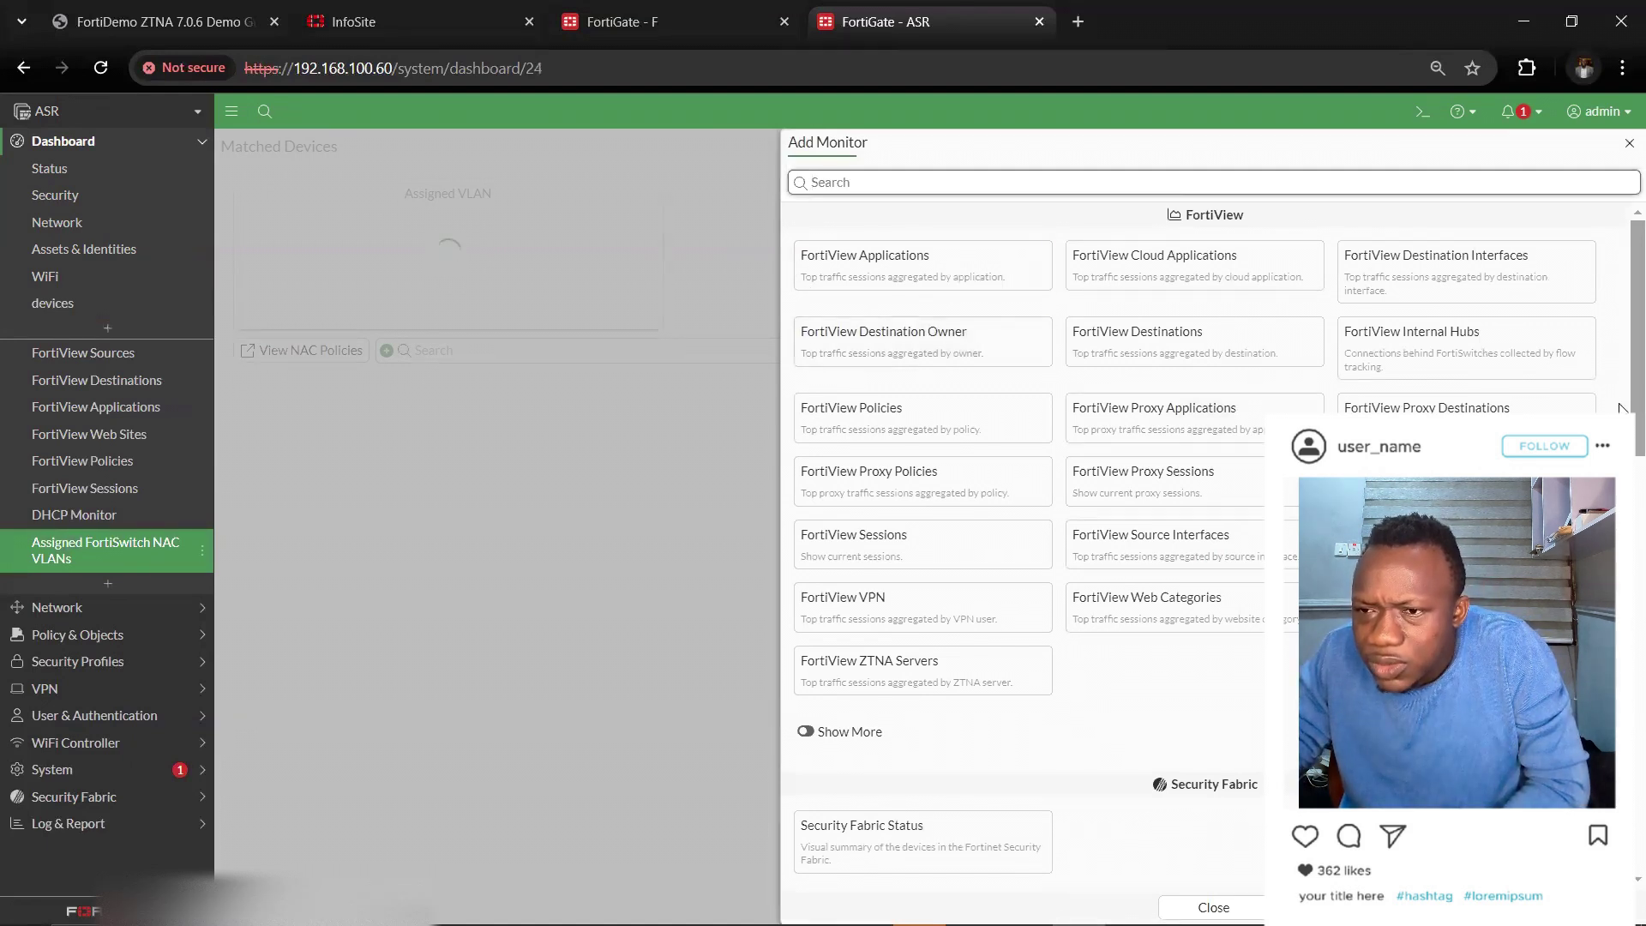
left_click(806, 732)
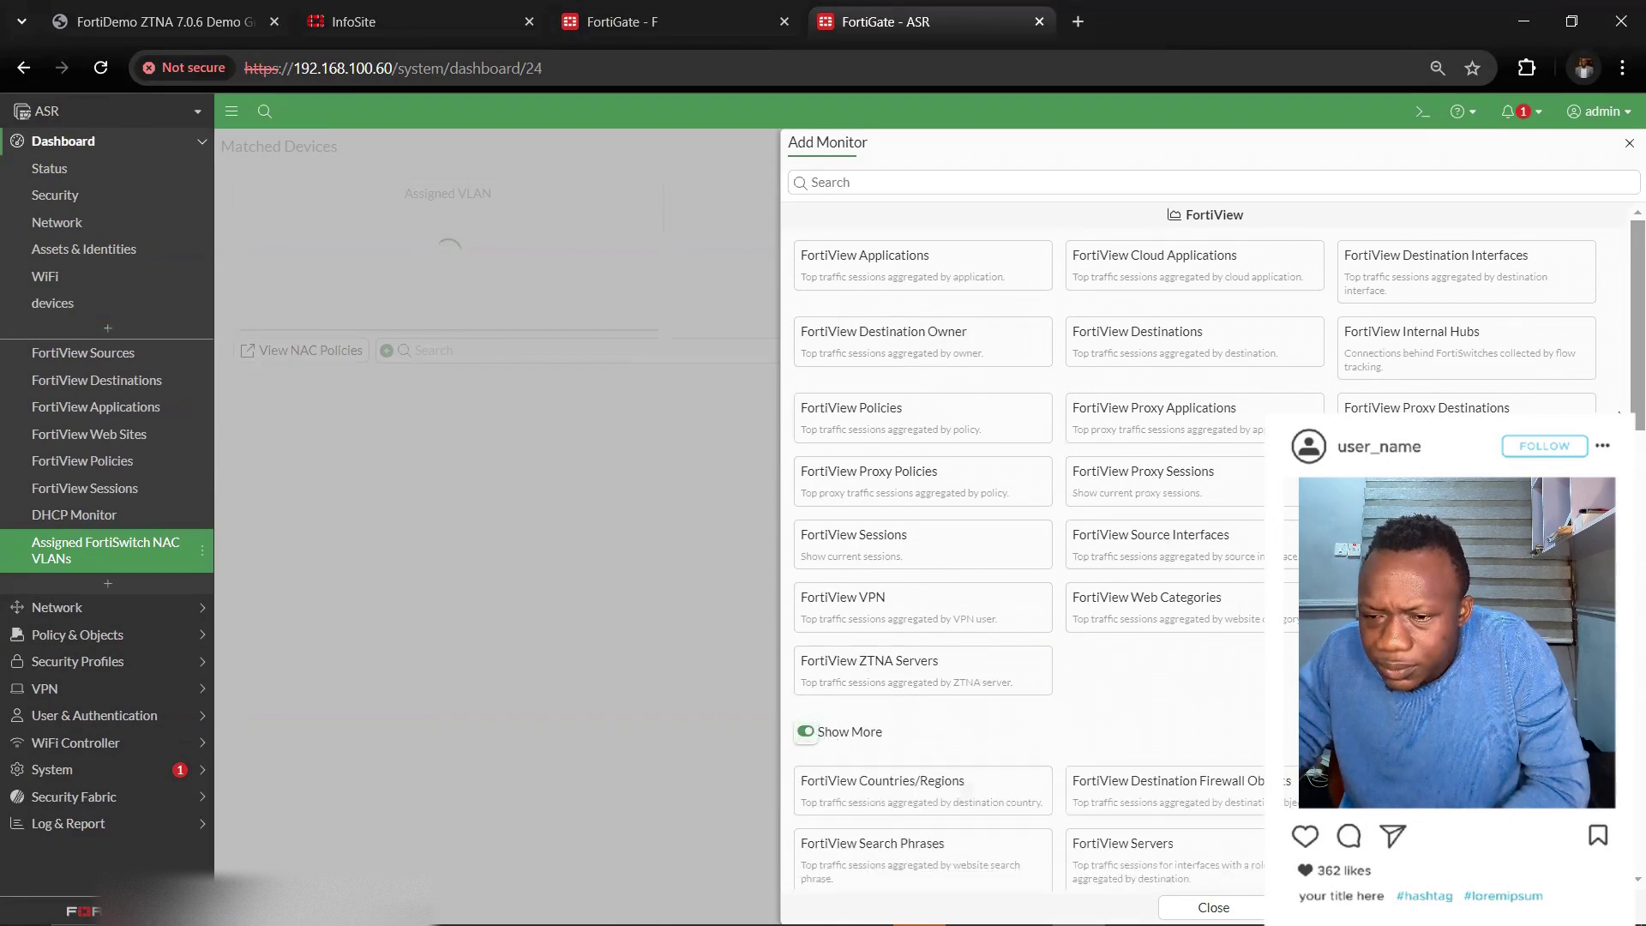
scroll(1209, 548, "down", 5)
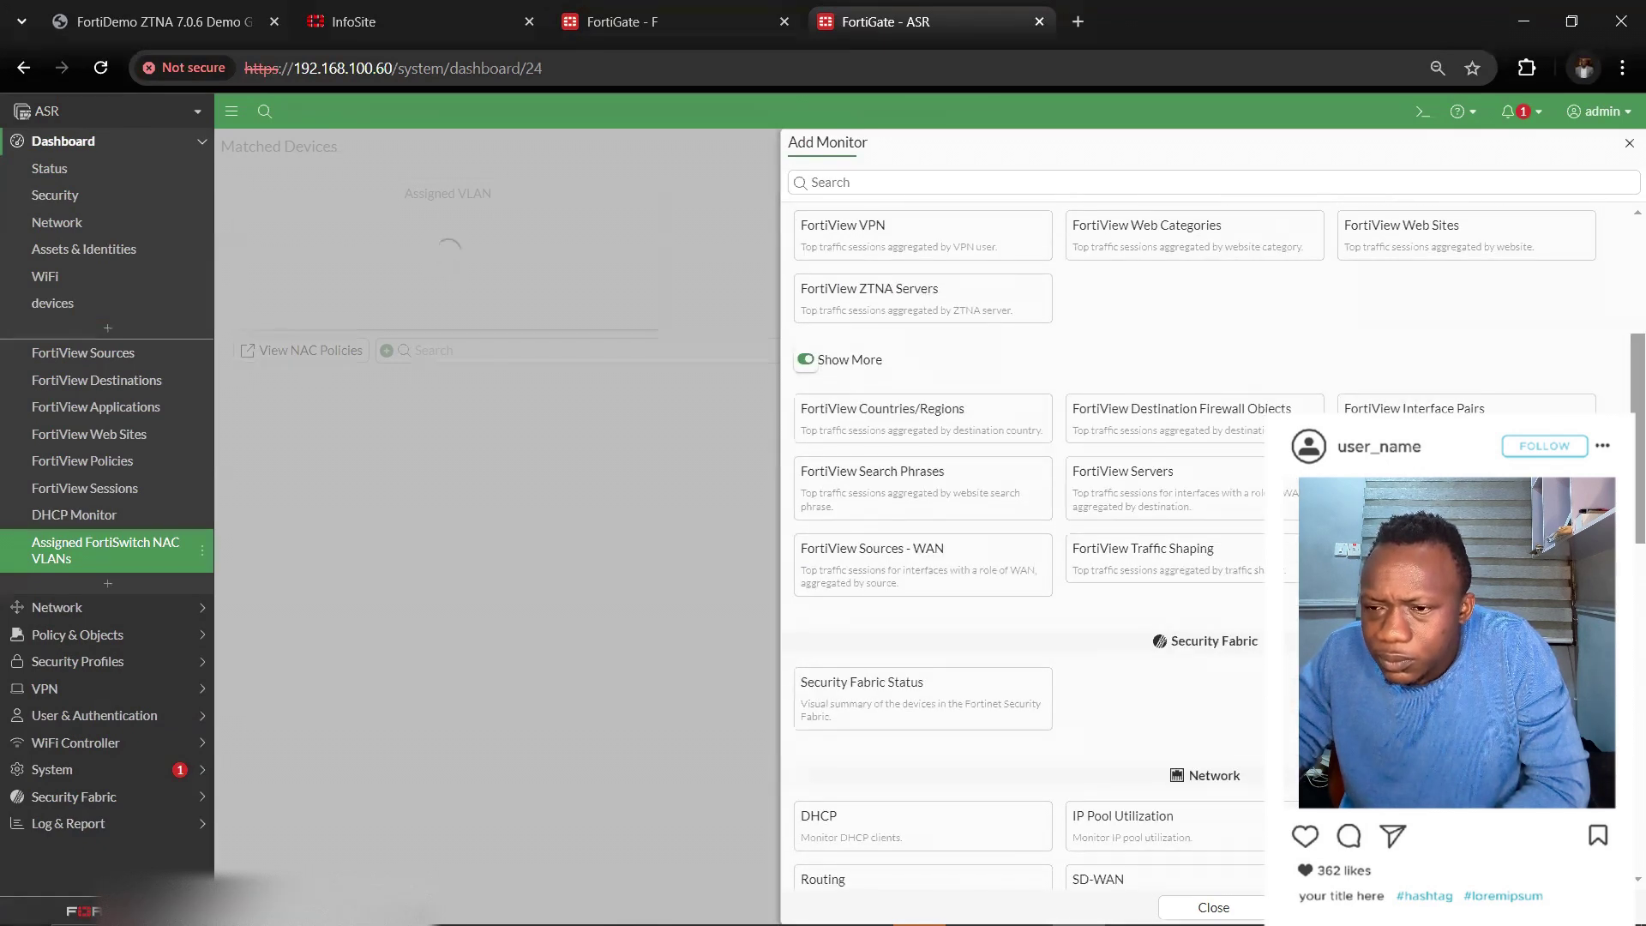
scroll(1029, 549, "down", 1)
scroll(1029, 549, "down", 3)
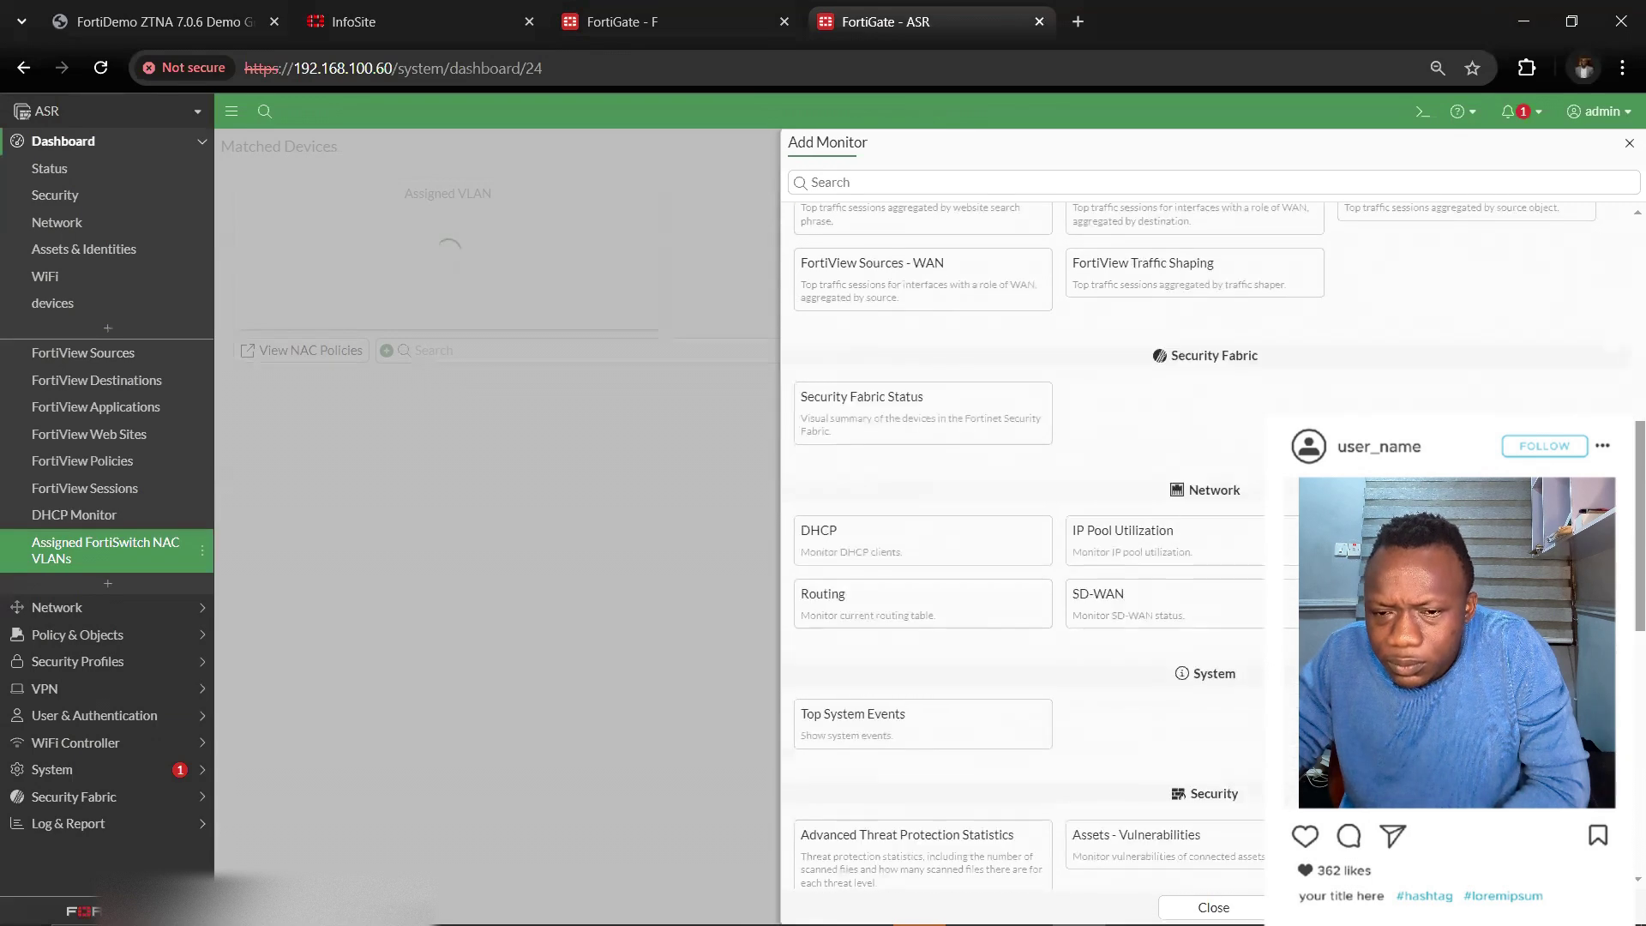
scroll(1029, 549, "down", 4)
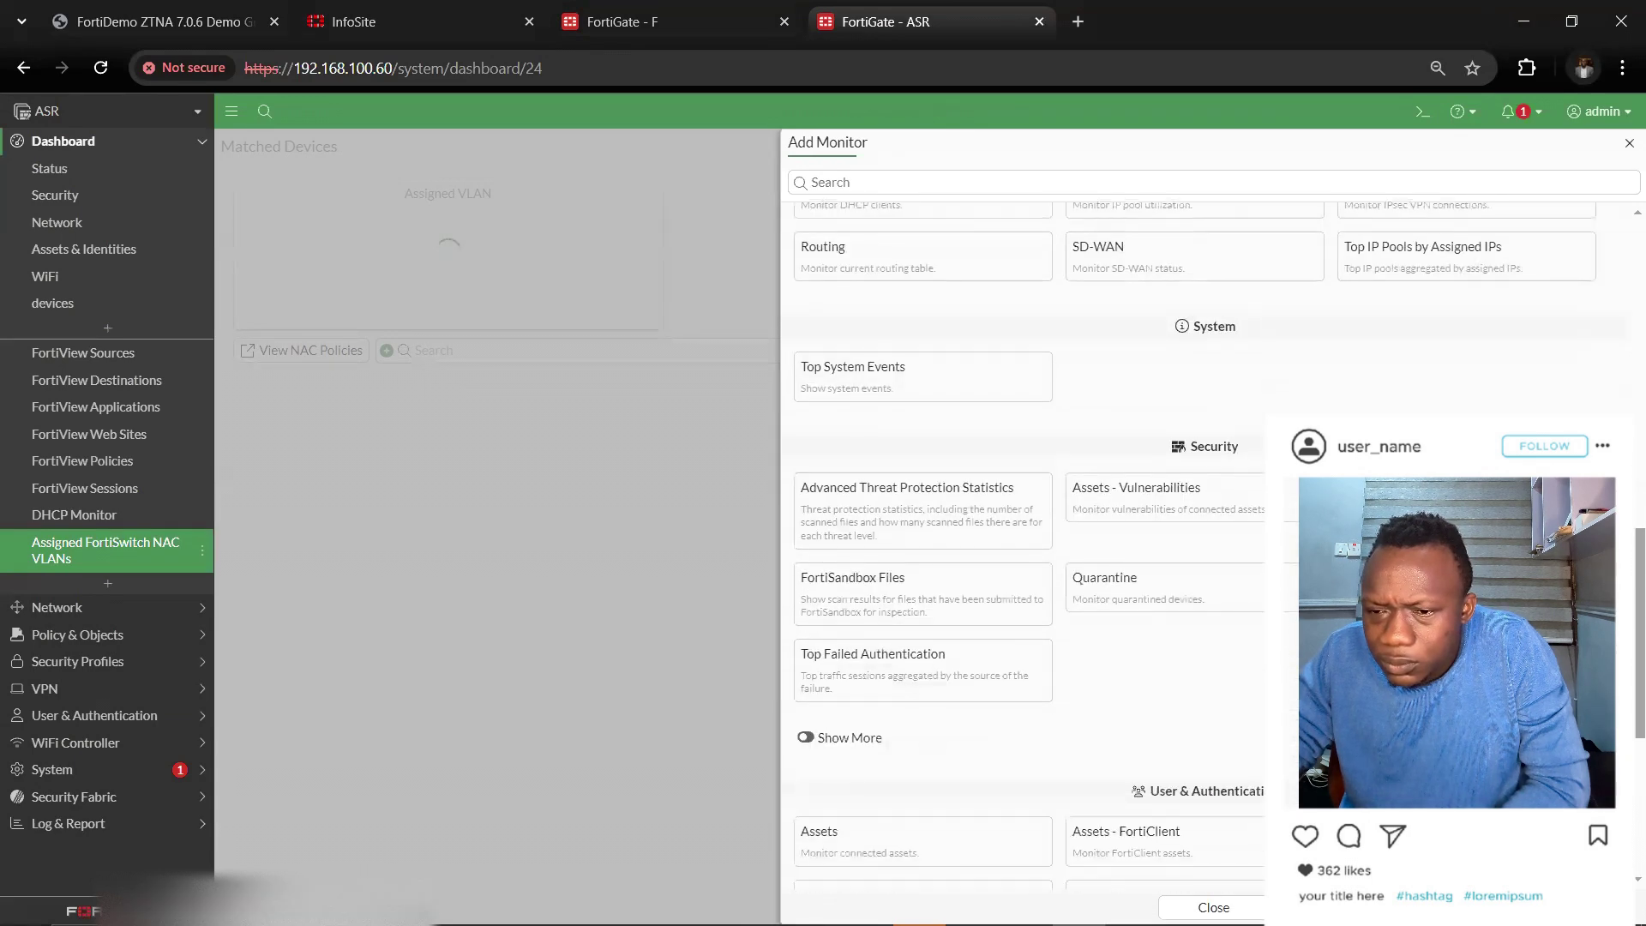
scroll(1029, 548, "down", 4)
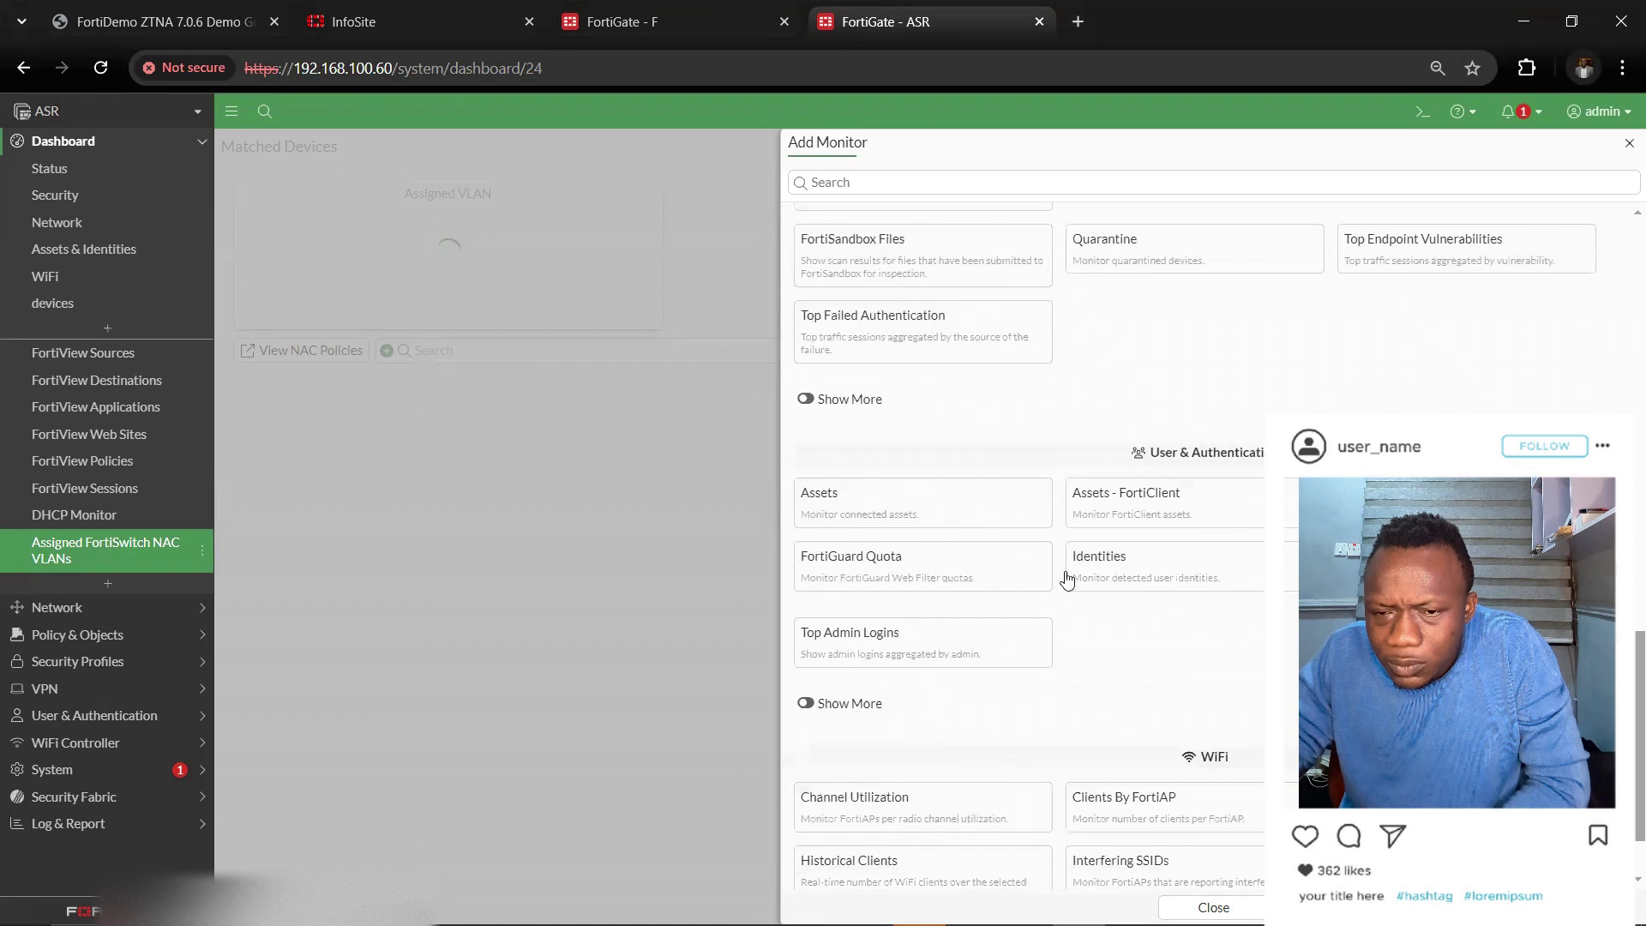
left_click(806, 399)
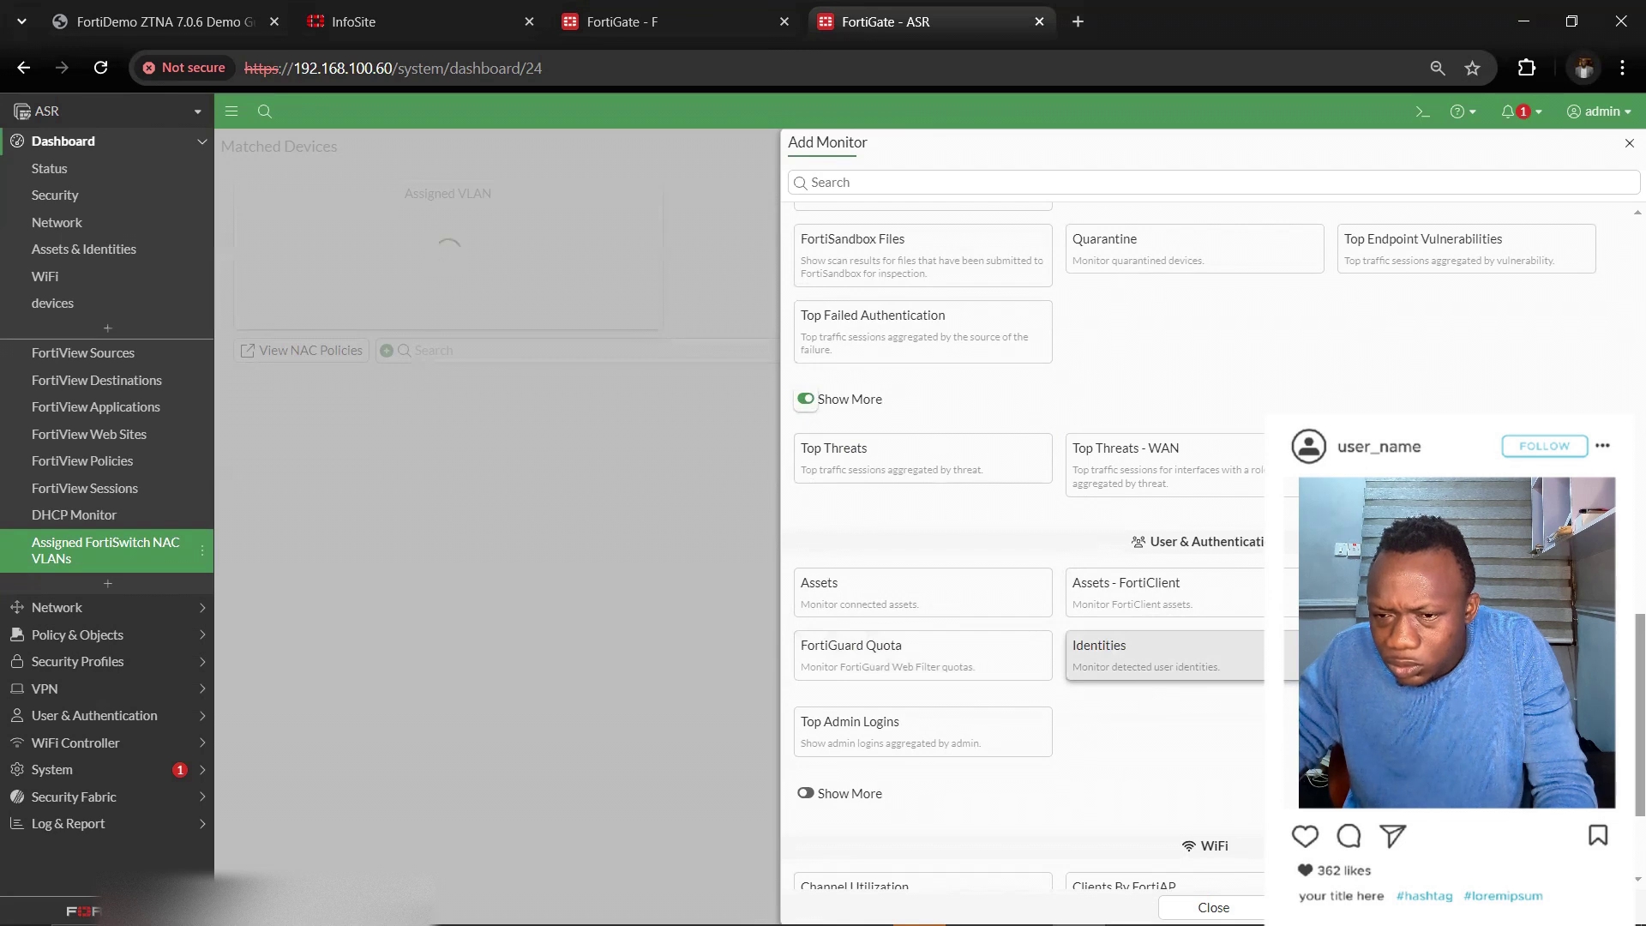
left_click(806, 793)
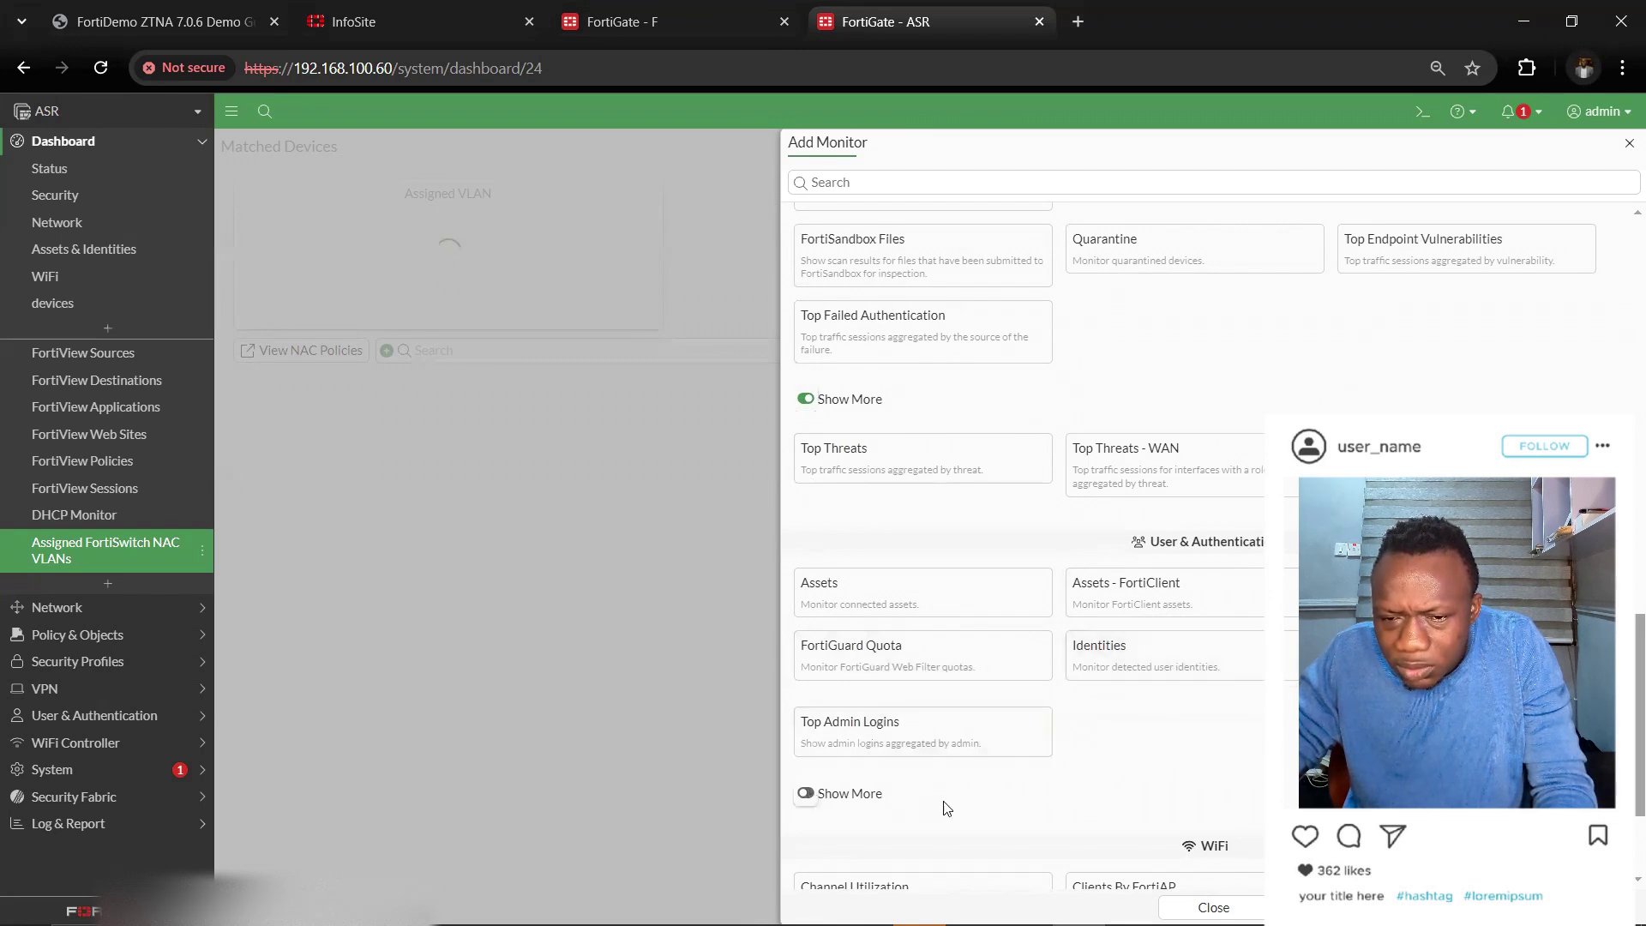
scroll(1029, 540, "down", 3)
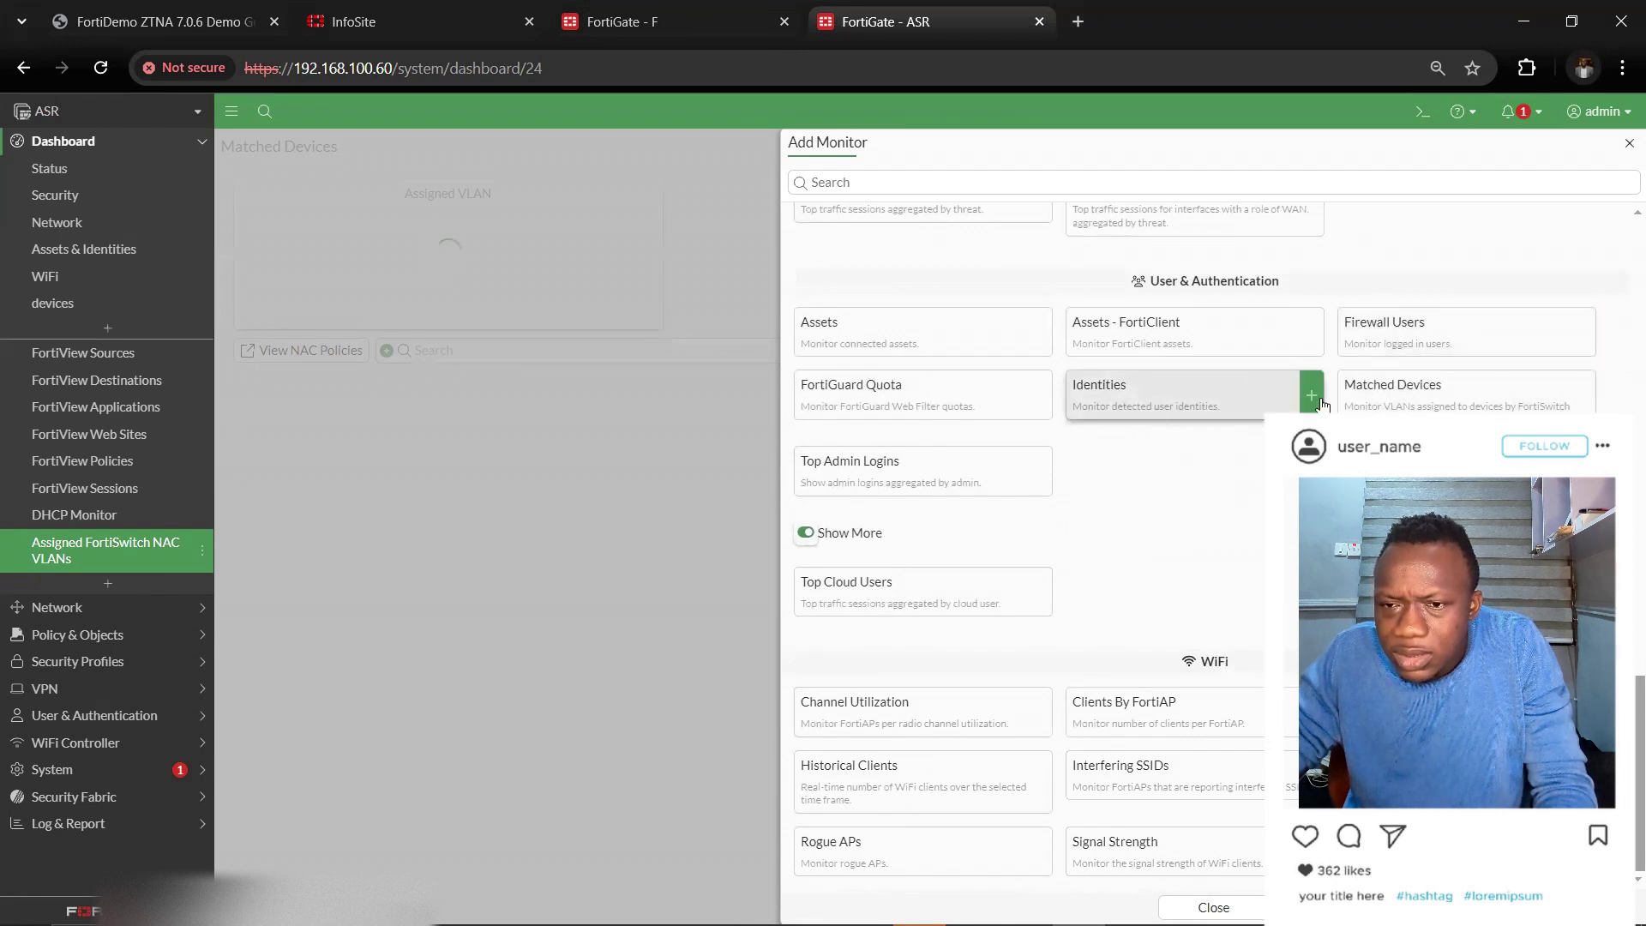
left_click(1312, 396)
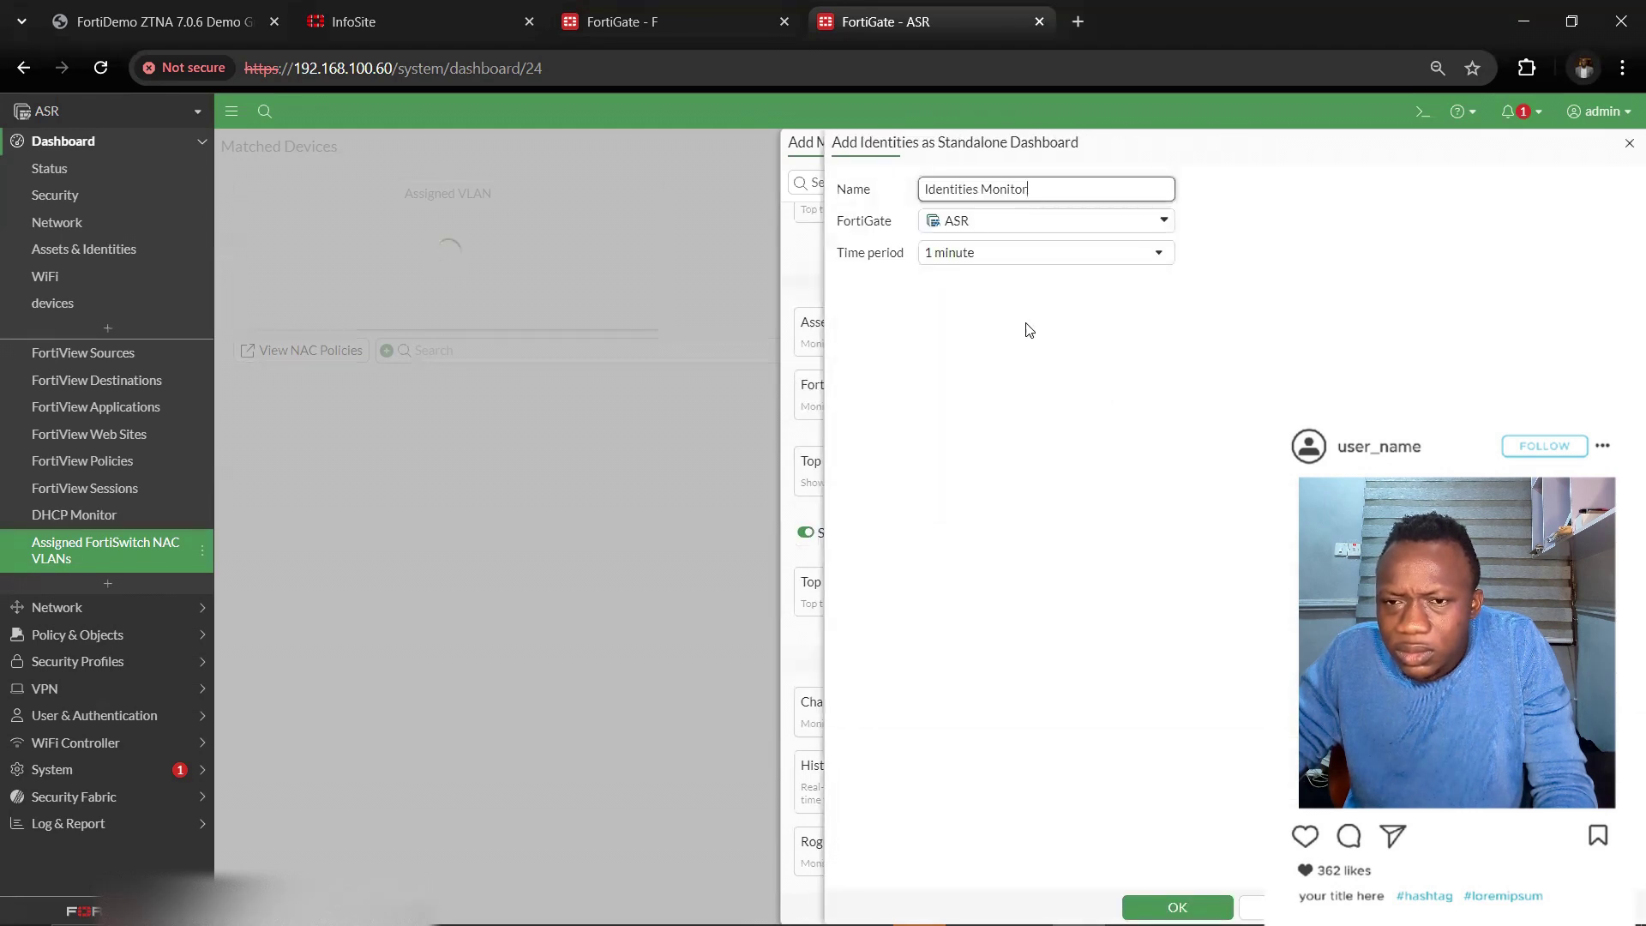
left_click(1177, 907)
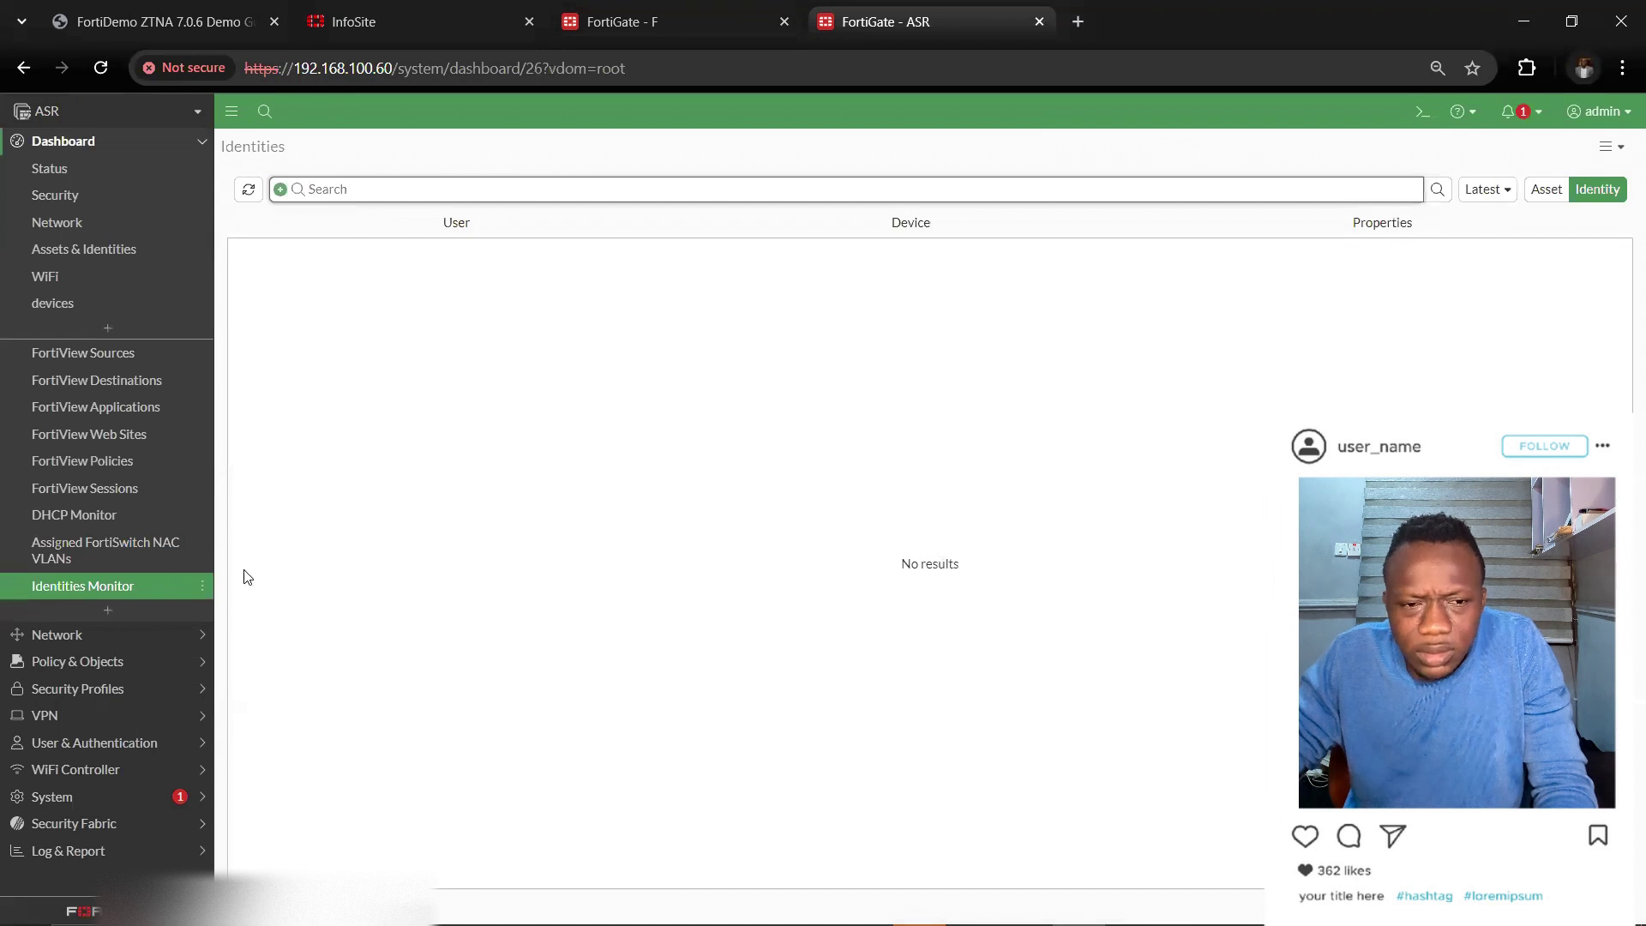
left_click(58, 586)
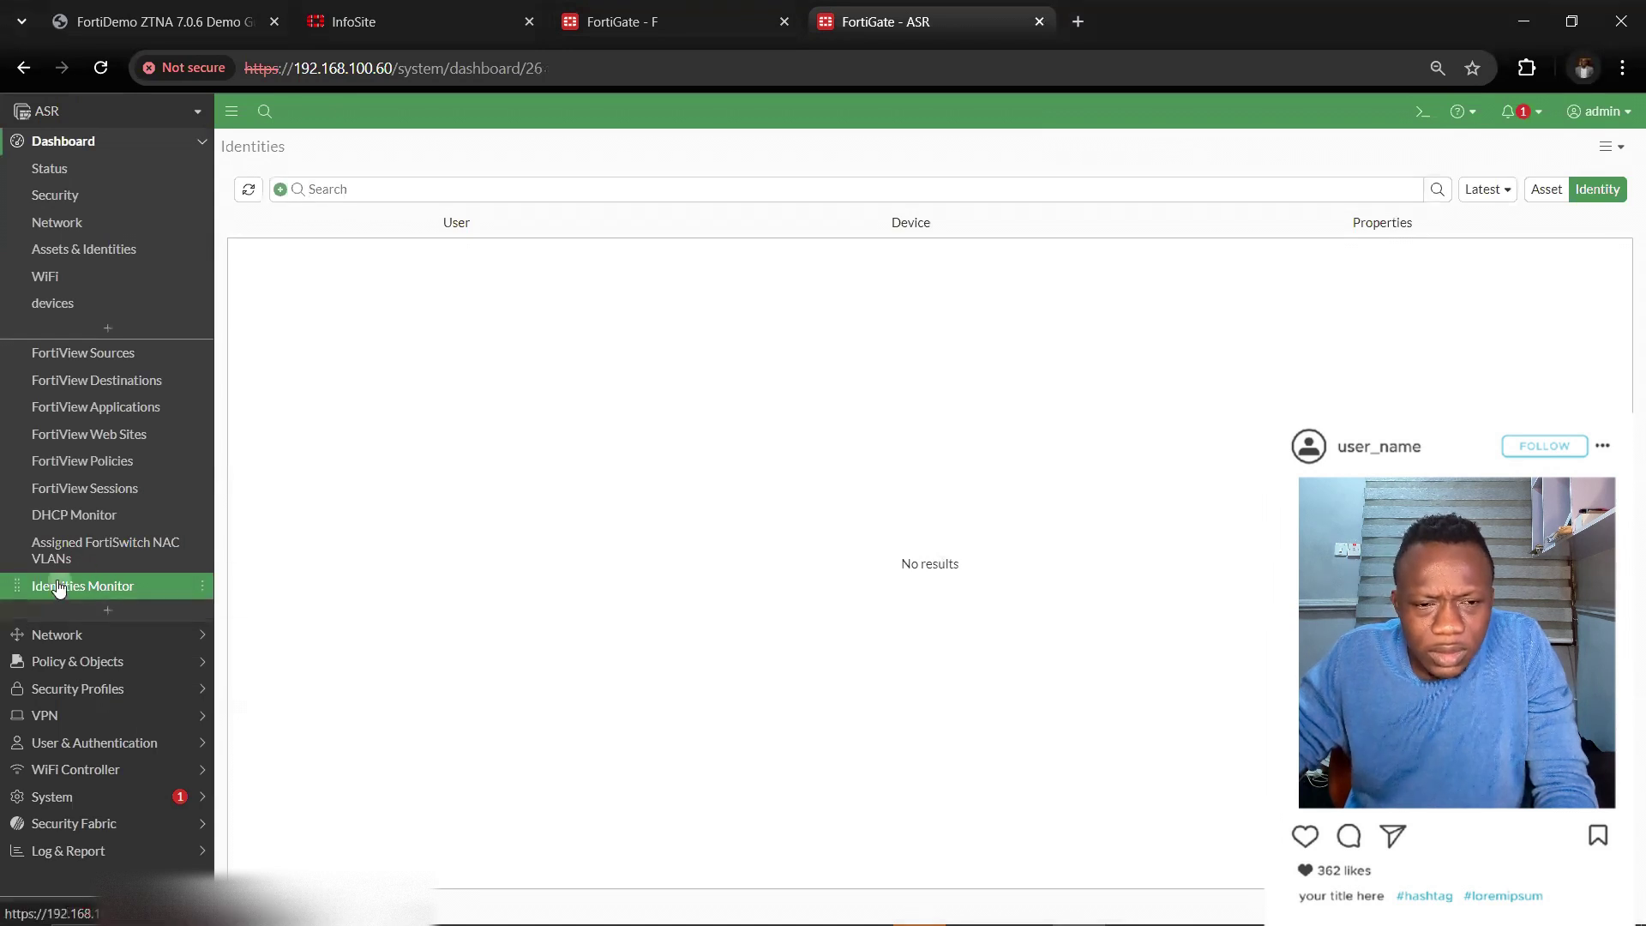
Add the Assets monitor from User & Authentication as a standalone dashboard named Asset Inventory Monitor, keeping the ASR FortiGate and Latest time period.
left_click(108, 611)
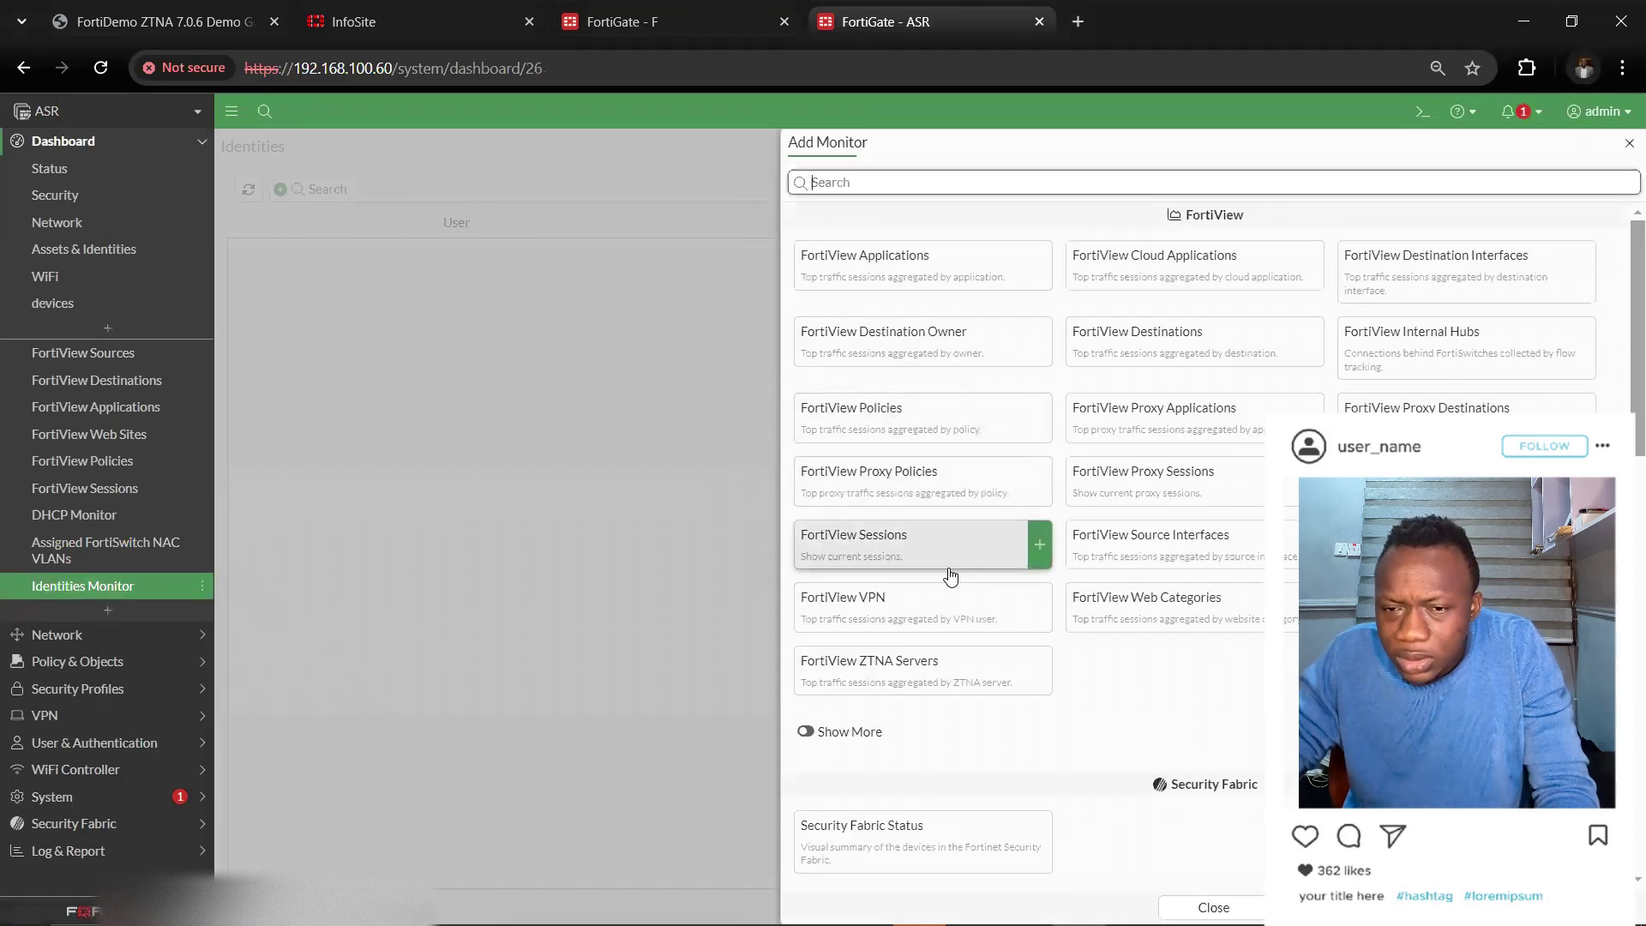
scroll(932, 713, "down", 3)
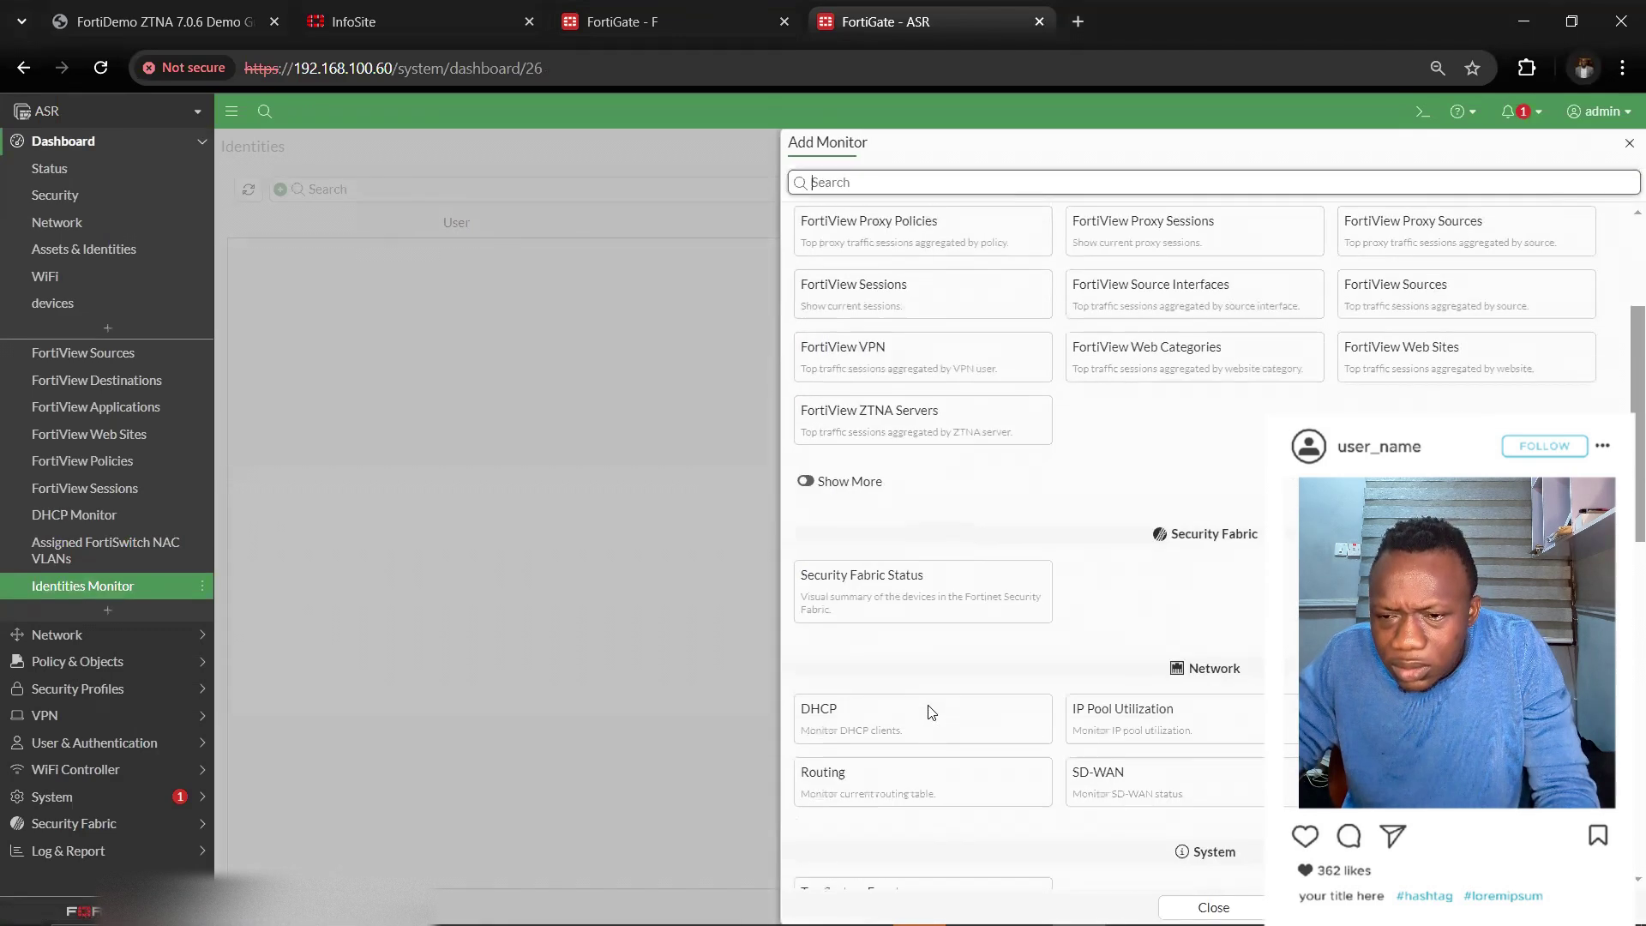
scroll(933, 713, "down", 4)
scroll(919, 683, "down", 3)
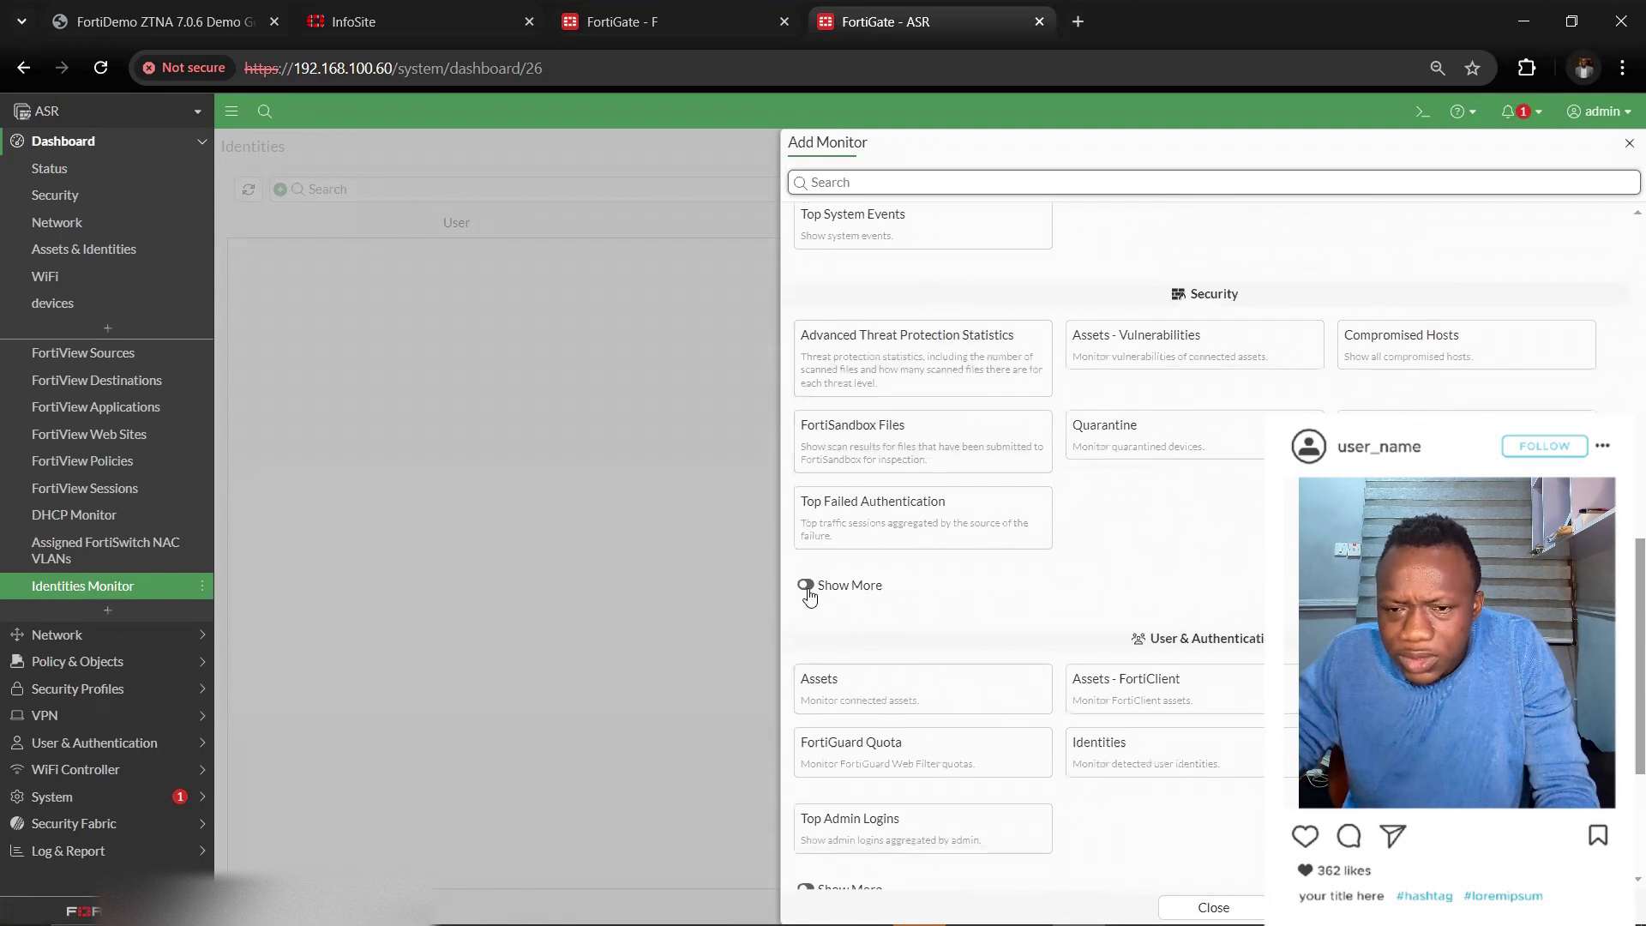
scroll(808, 595, "down", 3)
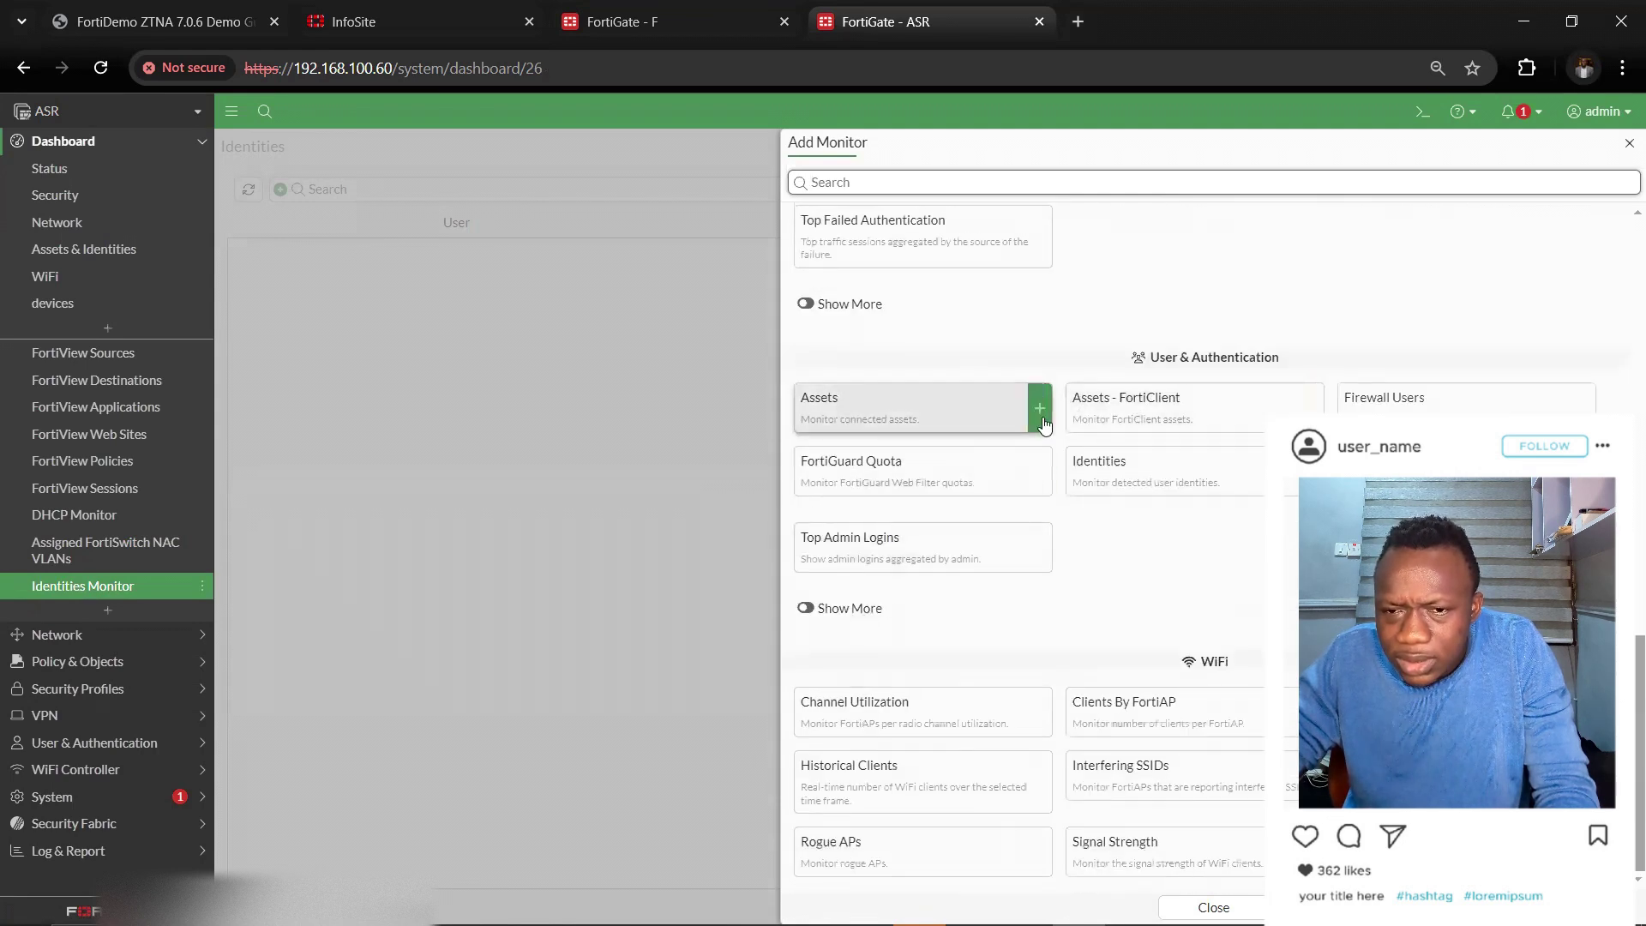
left_click(1041, 418)
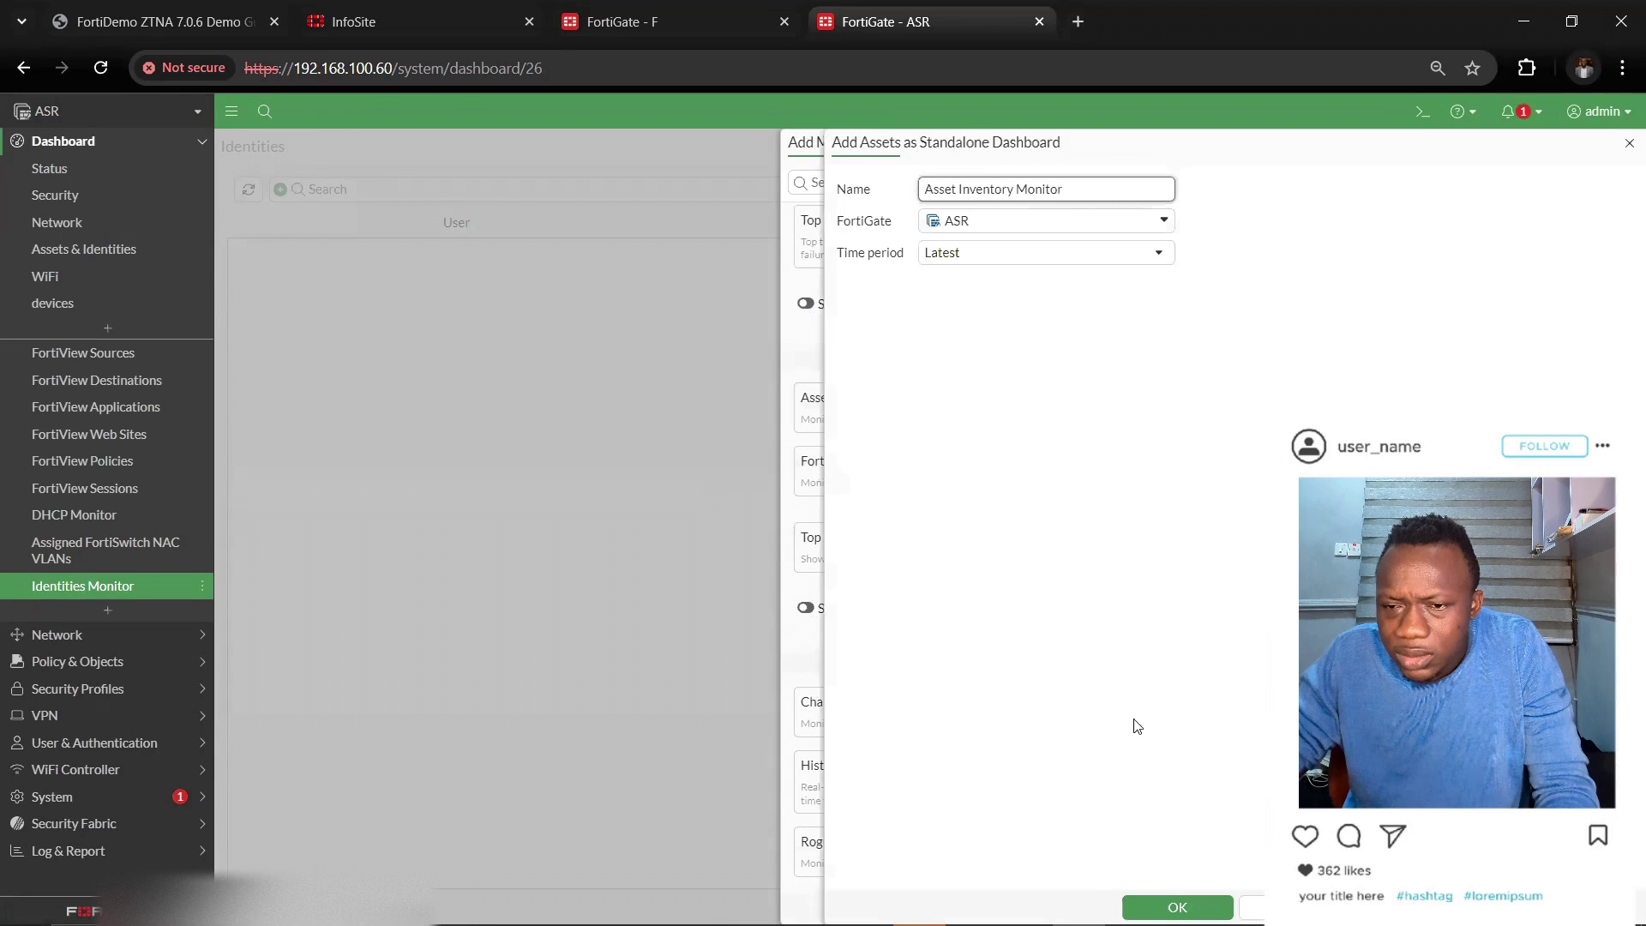
left_click(1178, 908)
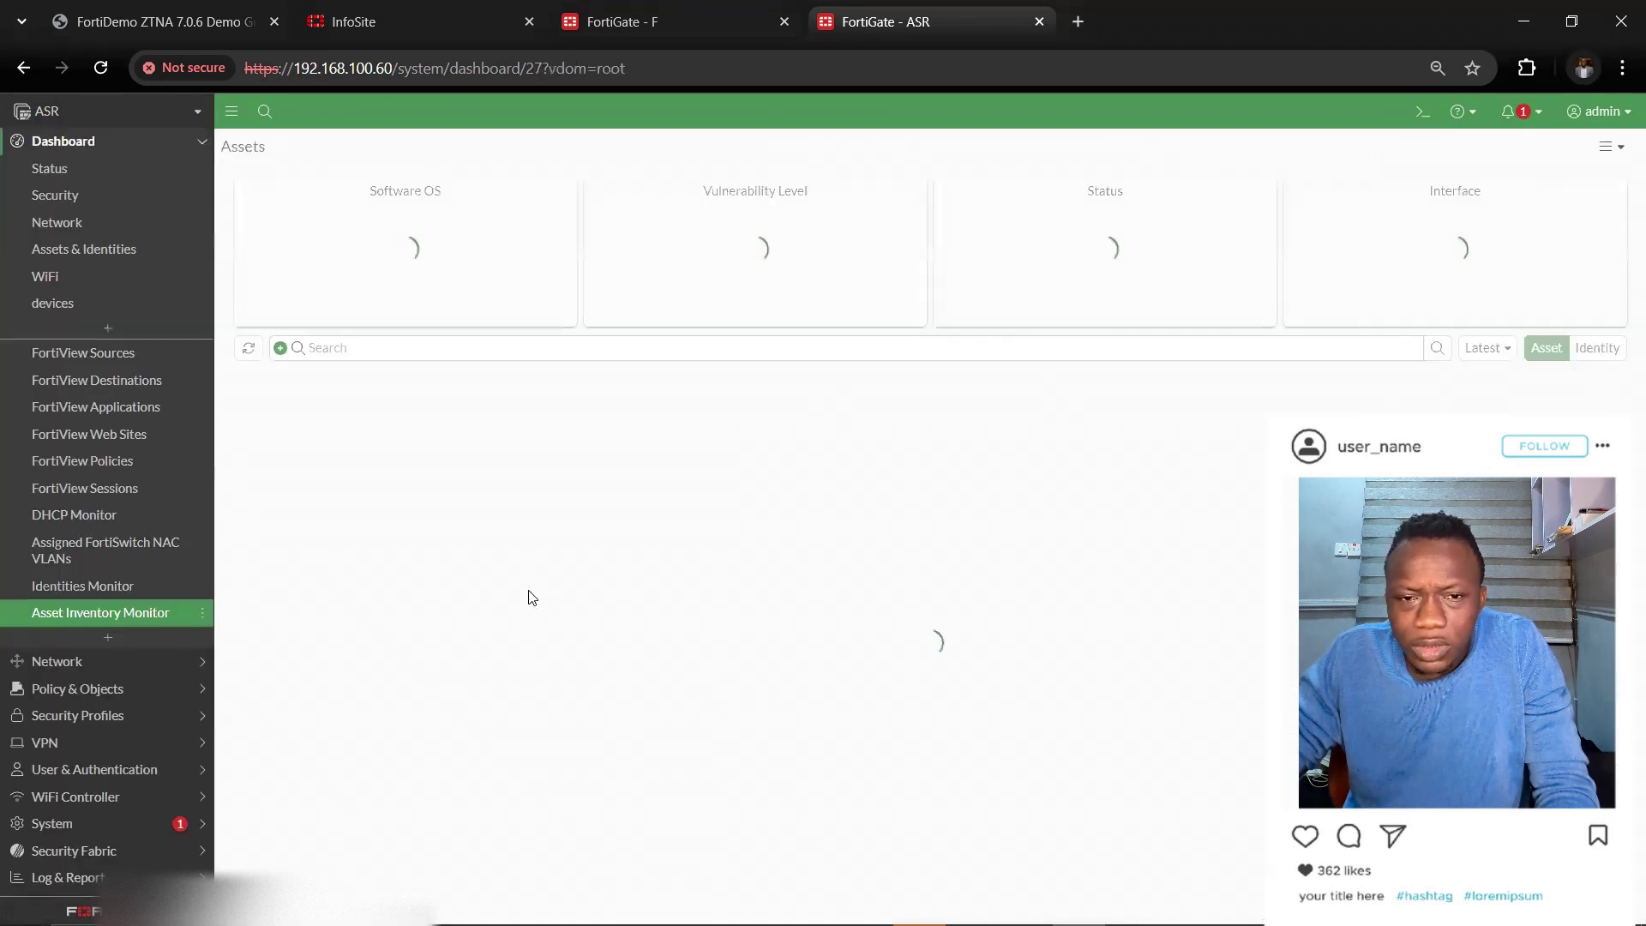